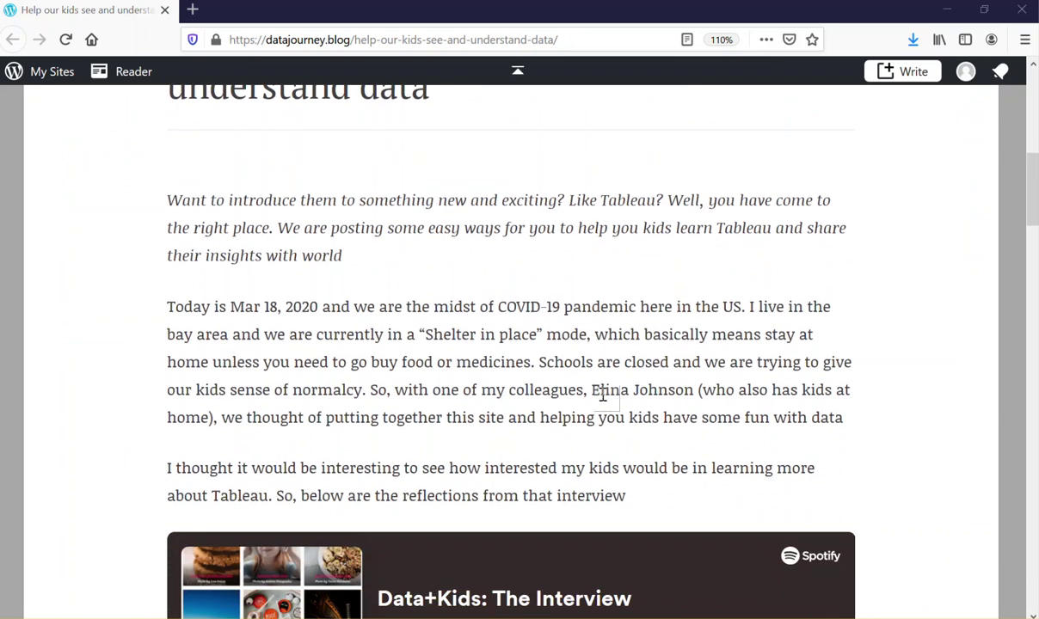
Read through the blog post from the introduction and the three-step overview down to the dataset download instructions
scroll(602, 394, up, 2)
scroll(603, 393, down, 5)
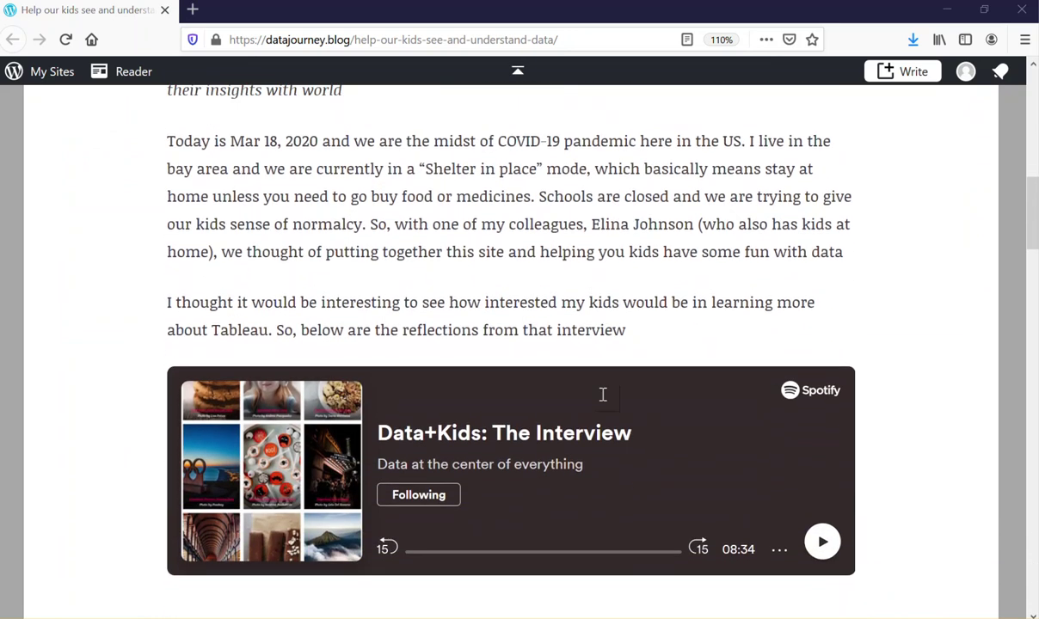
scroll(603, 394, down, 6)
scroll(603, 402, down, 6)
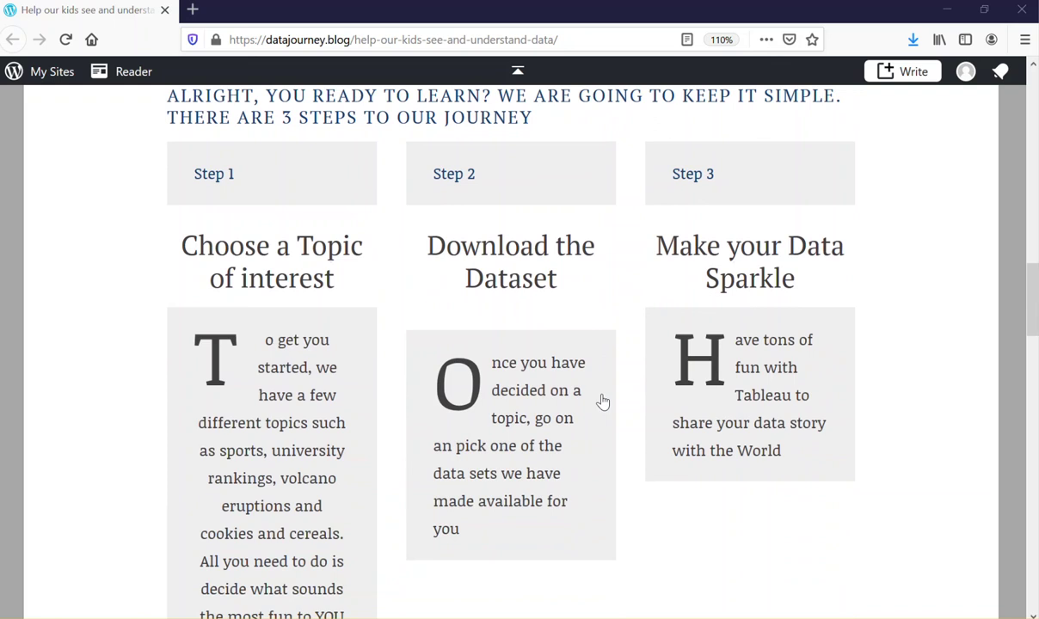
scroll(603, 402, down, 2)
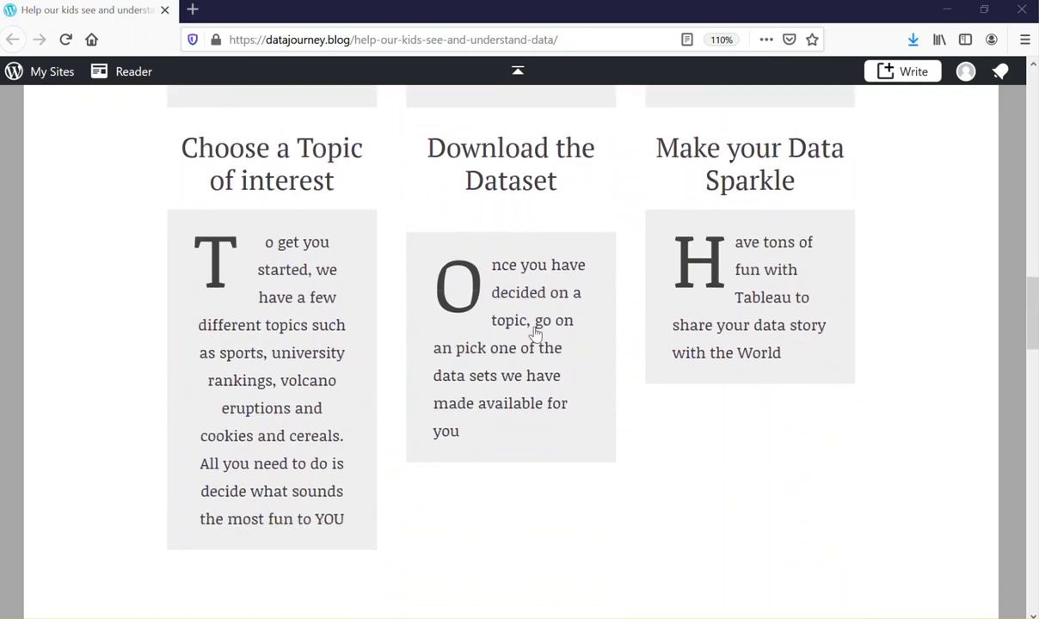
scroll(563, 371, down, 14)
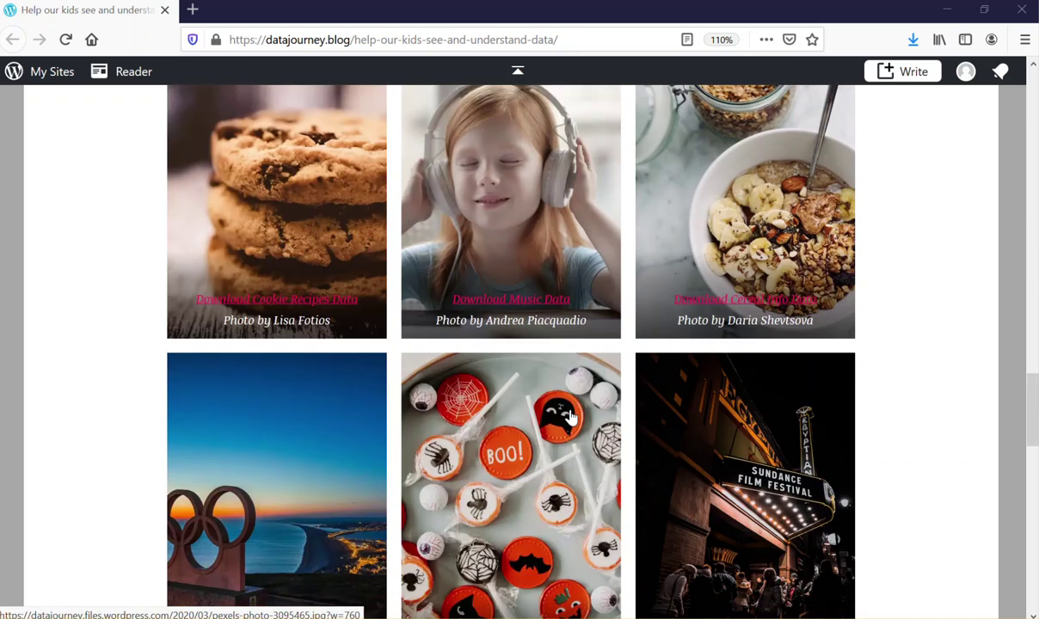
scroll(569, 416, up, 2)
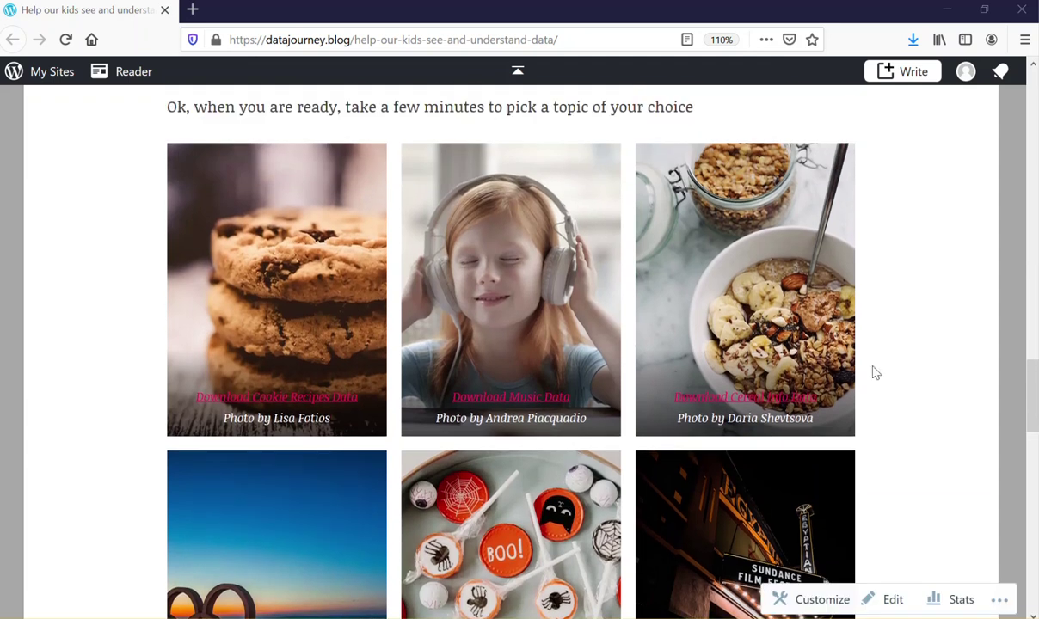
scroll(887, 374, down, 10)
scroll(887, 374, up, 5)
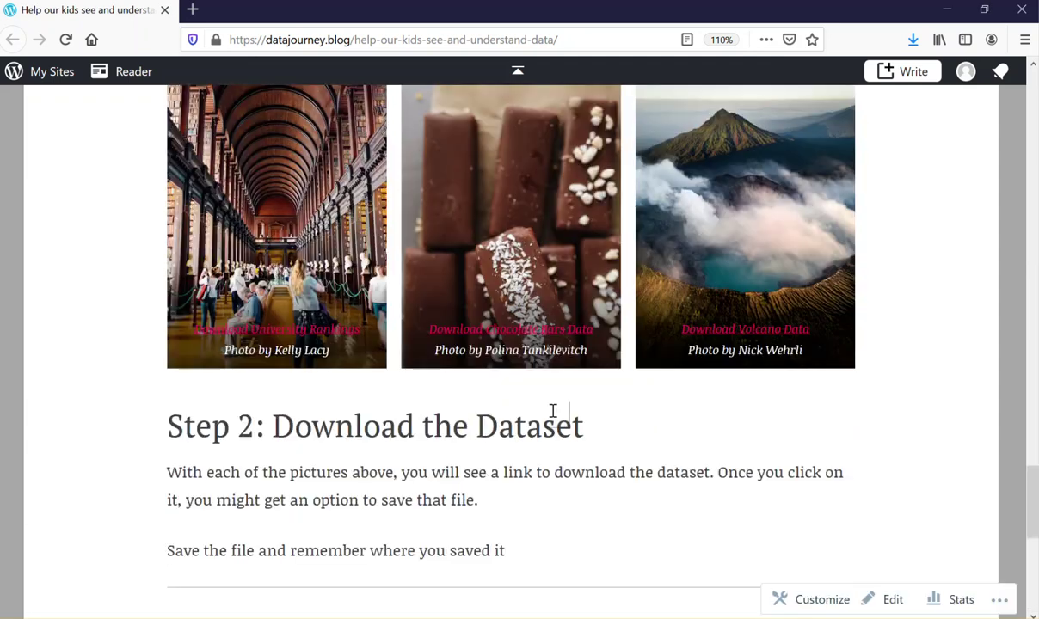
Reset the page zoom to its default and look over the topic pictures with their dataset download links
key(ctrl+0)
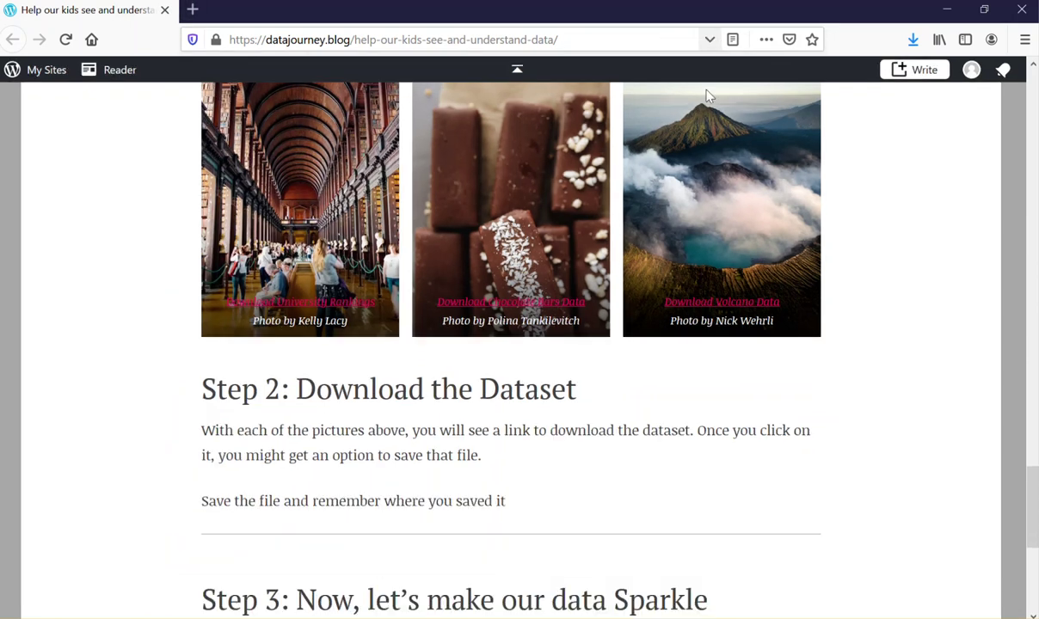
scroll(748, 405, up, 2)
scroll(748, 406, up, 5)
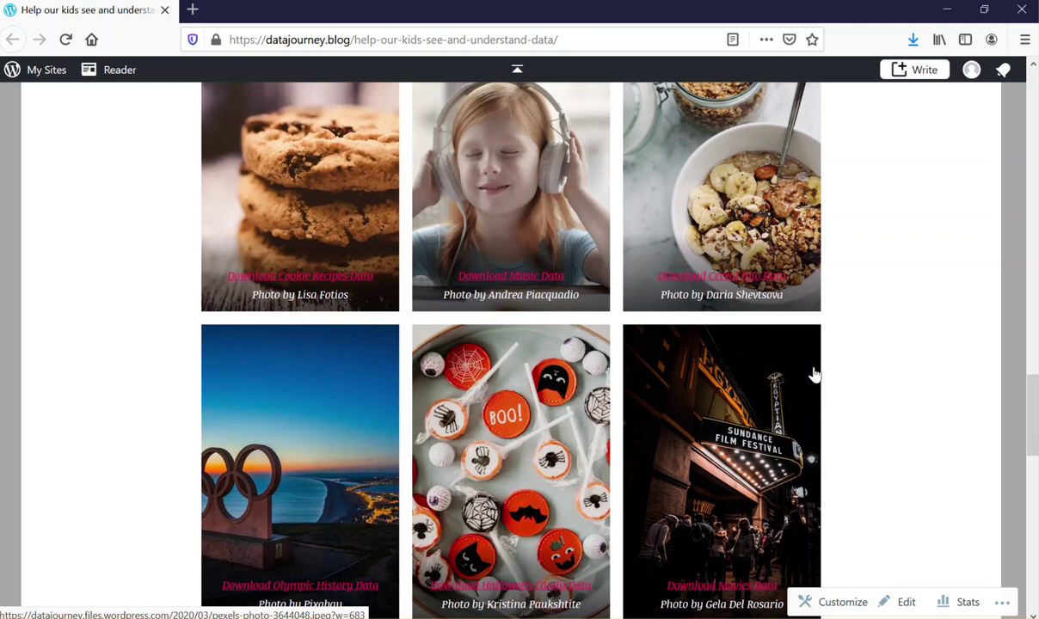
scroll(860, 344, down, 5)
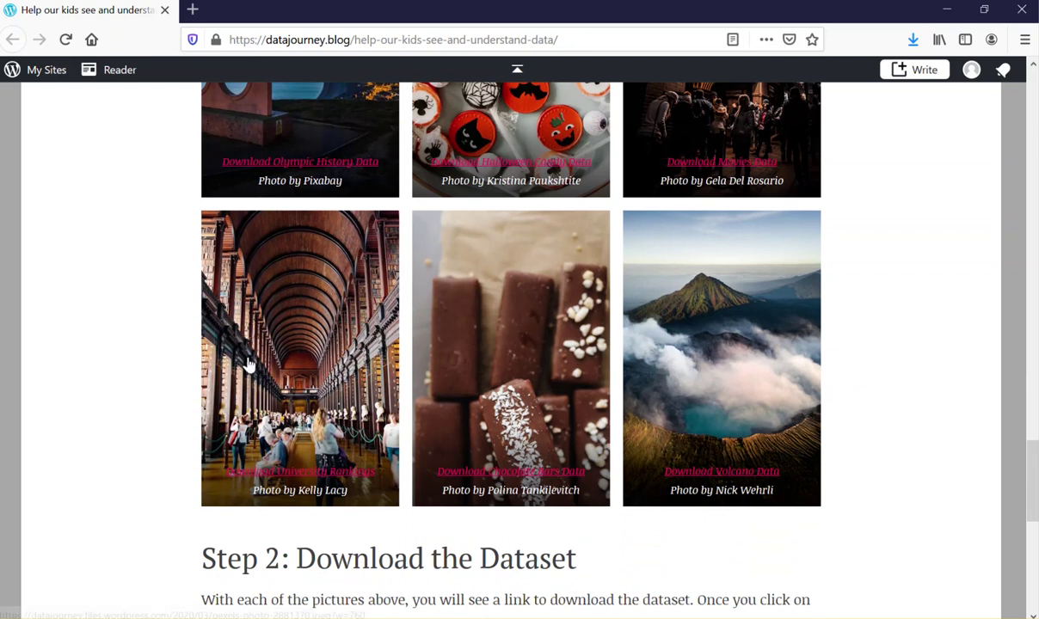
scroll(713, 404, up, 3)
scroll(713, 405, up, 5)
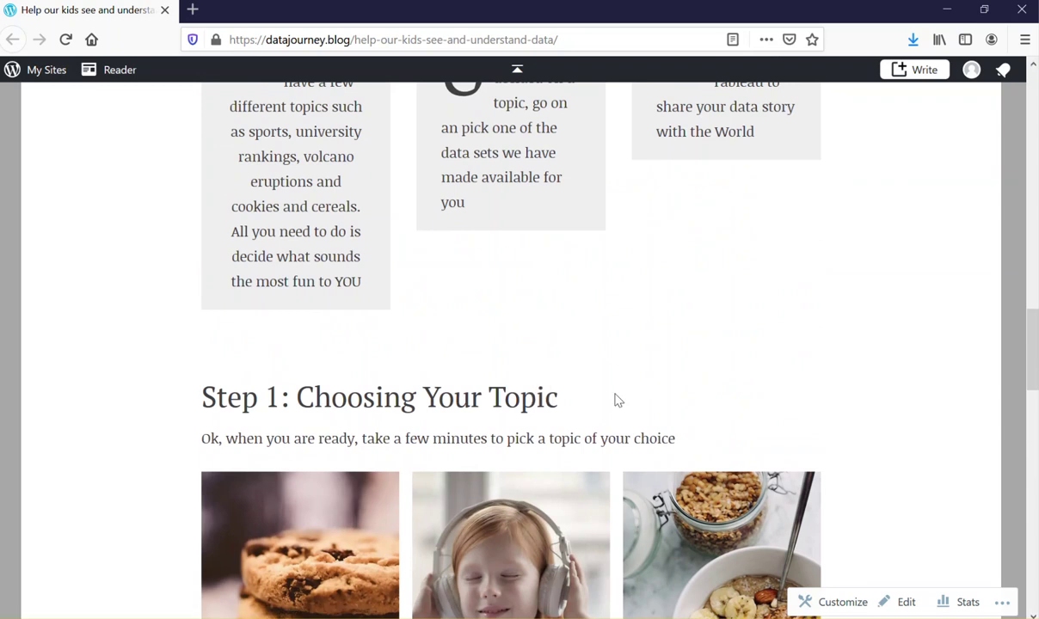
scroll(629, 400, down, 5)
scroll(628, 401, down, 3)
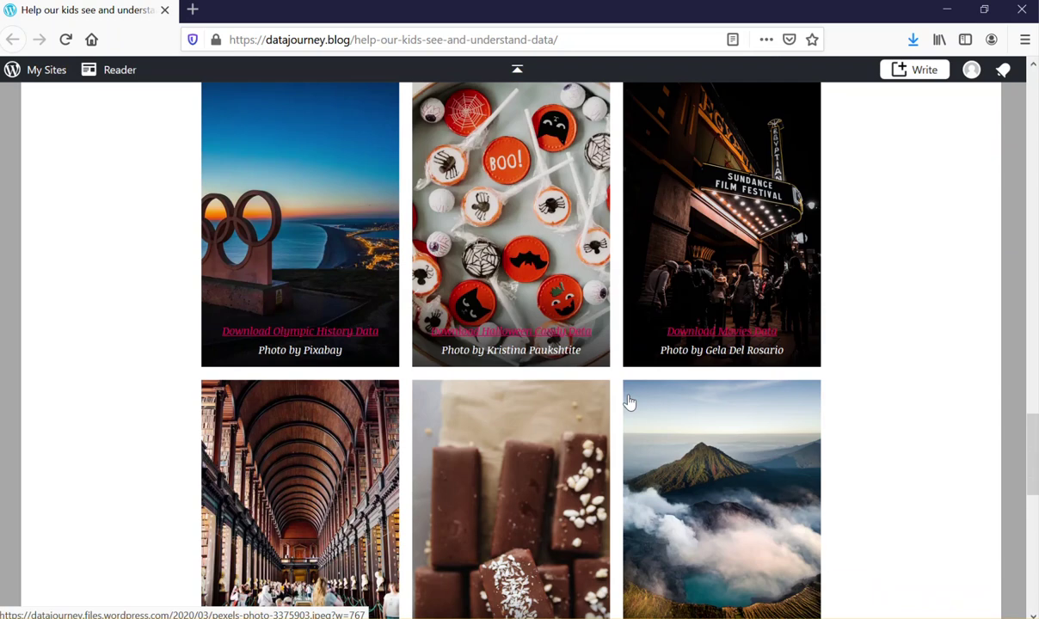
scroll(825, 473, down, 2)
scroll(738, 489, down, 1)
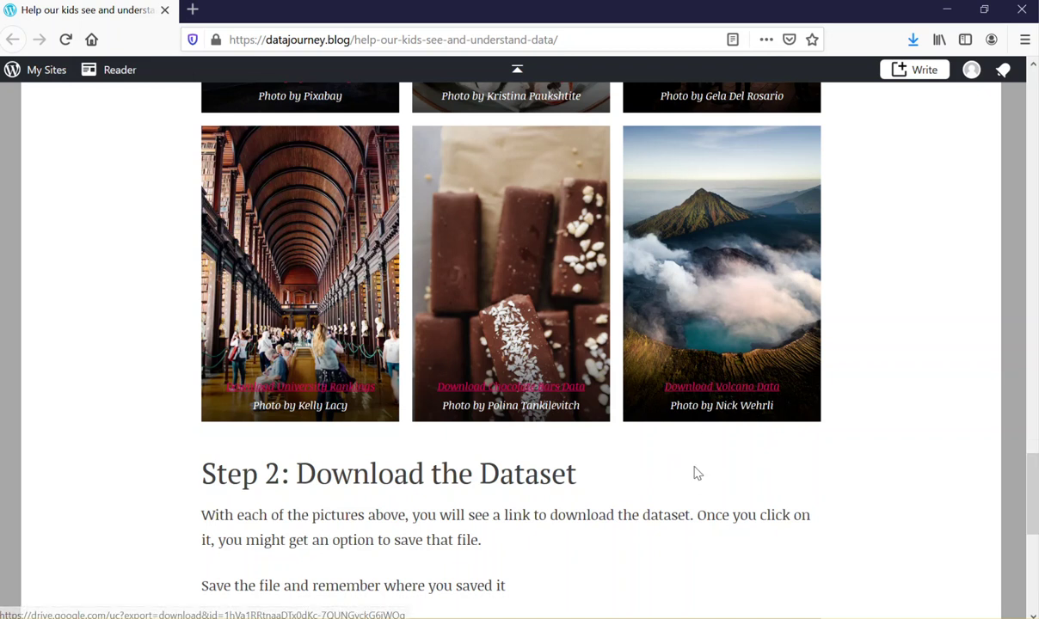
scroll(394, 538, down, 2)
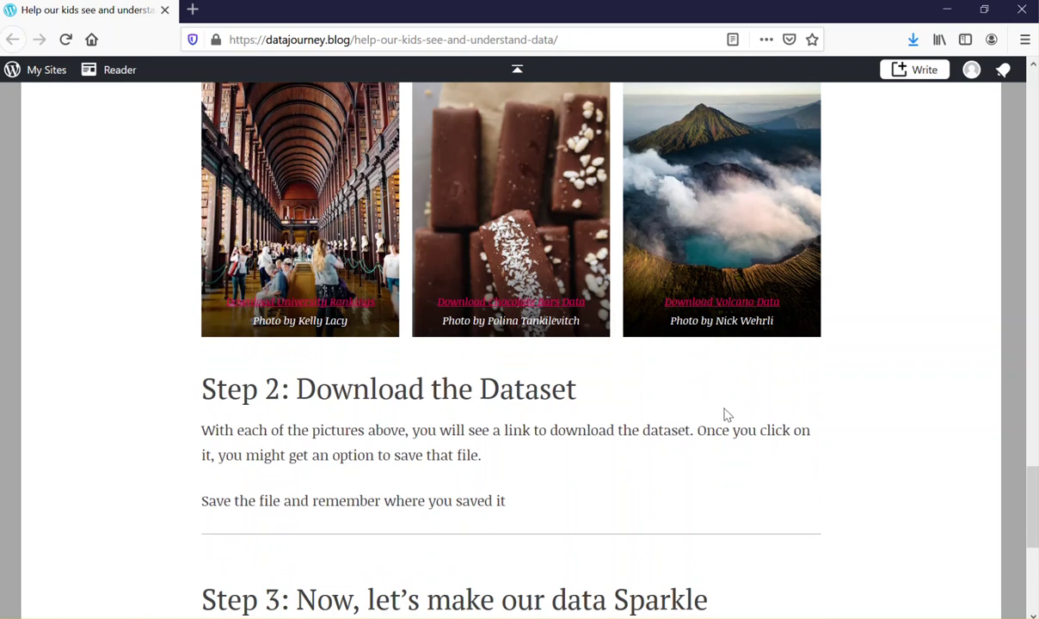
Download the volcano dataset and save it to the Desktop as 7-volcano-eruptions.csv, replacing the existing file
click(717, 303)
click(717, 303)
click(716, 302)
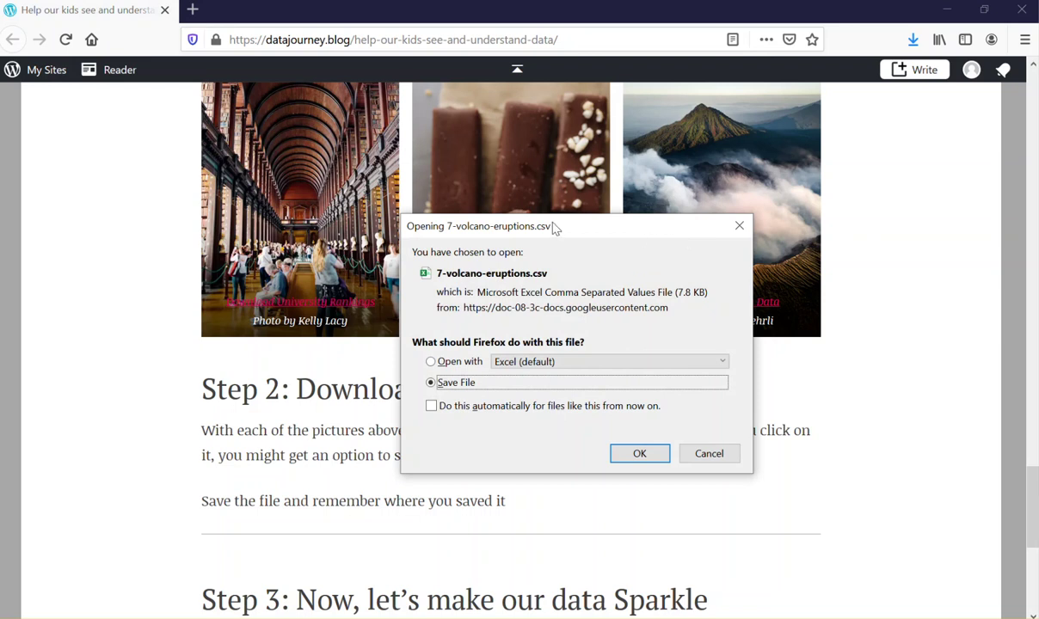
drag(519, 220, 514, 233)
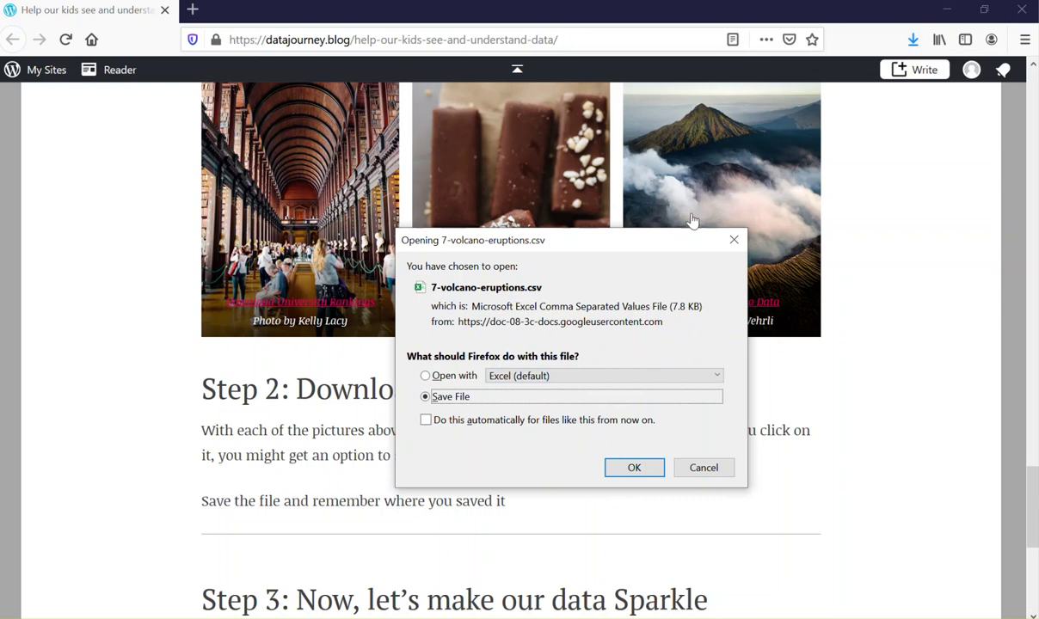
click(618, 473)
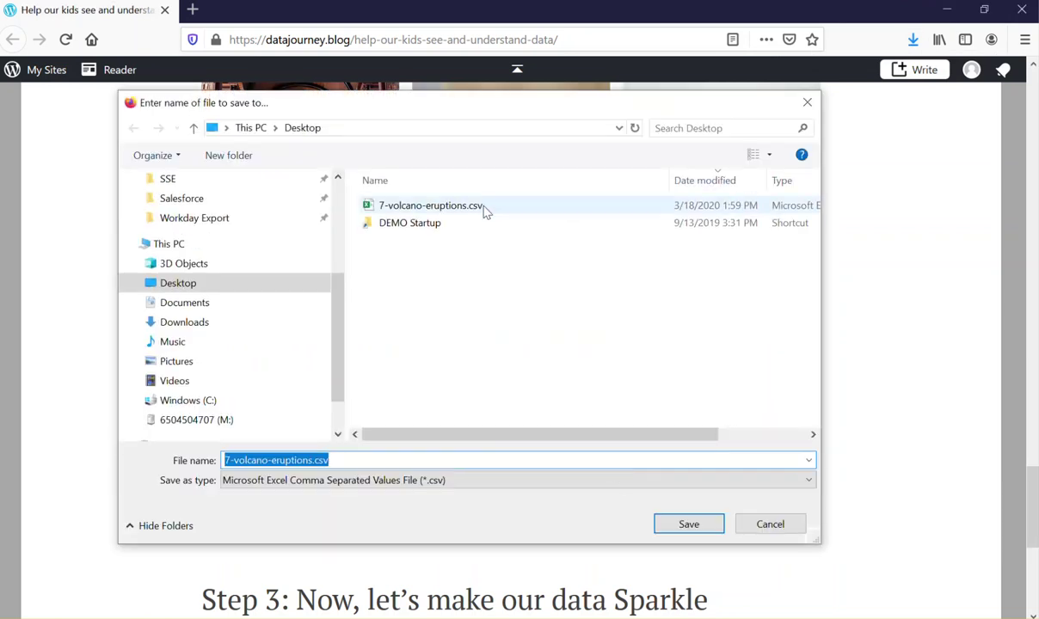
click(376, 212)
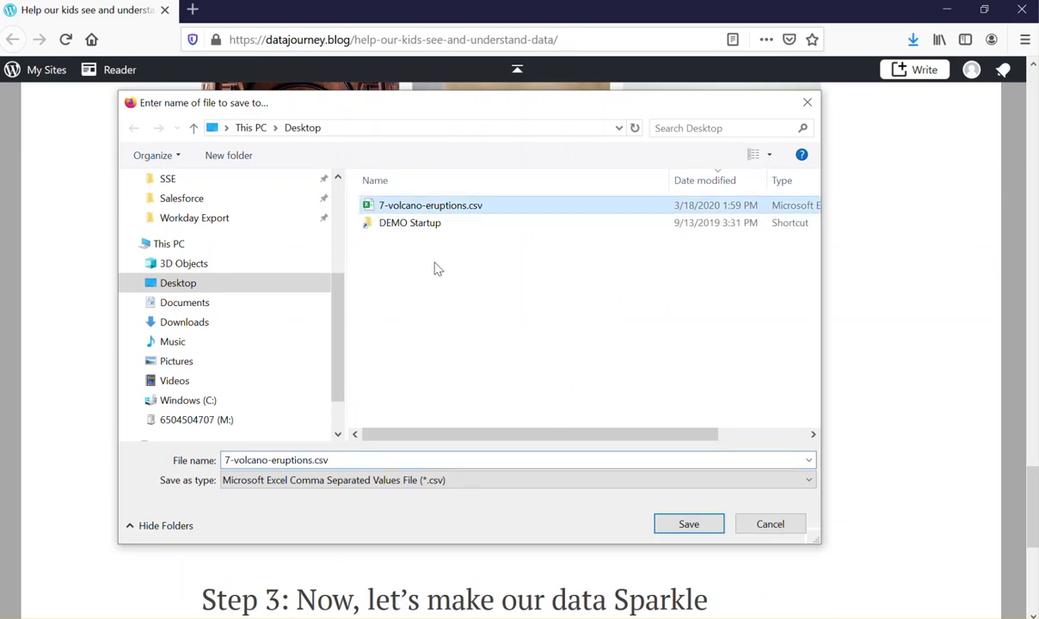
click(689, 525)
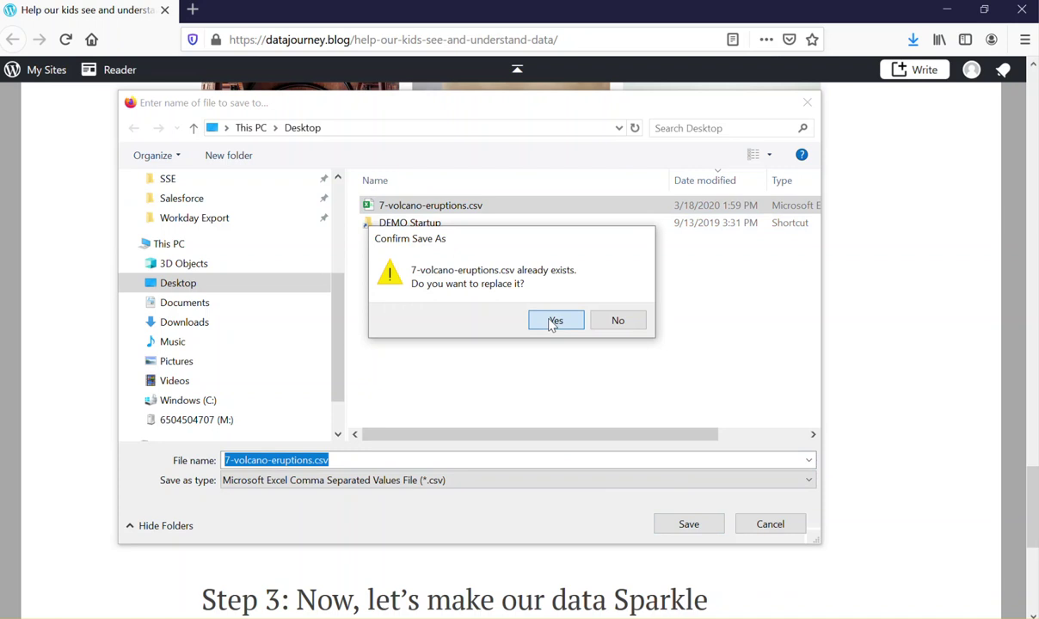
click(555, 321)
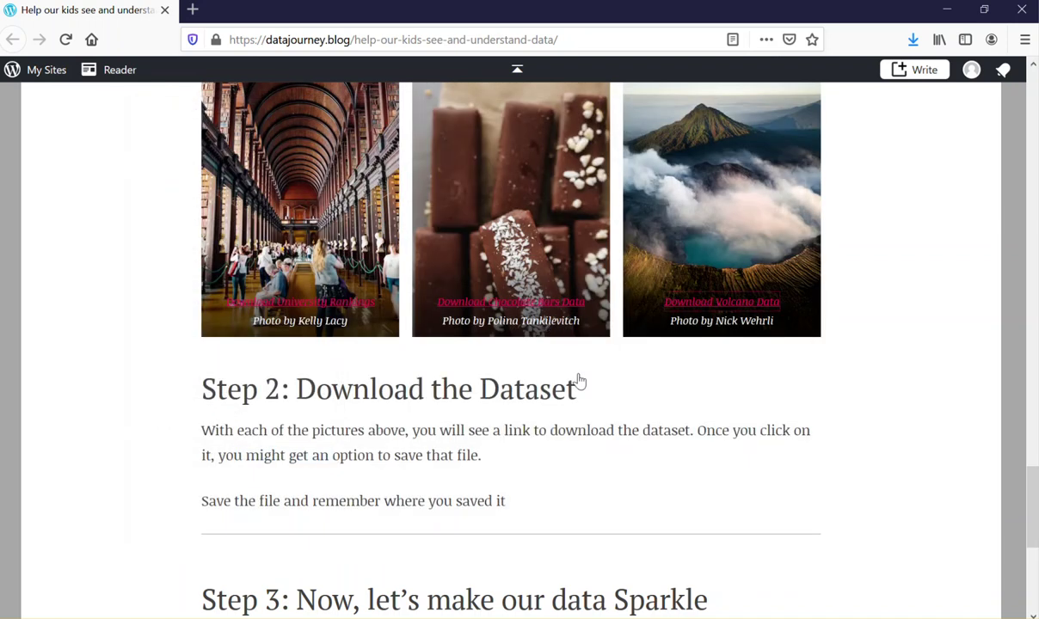
Launch Tableau Public 2020.1 and maximize its window
scroll(656, 480, down, 4)
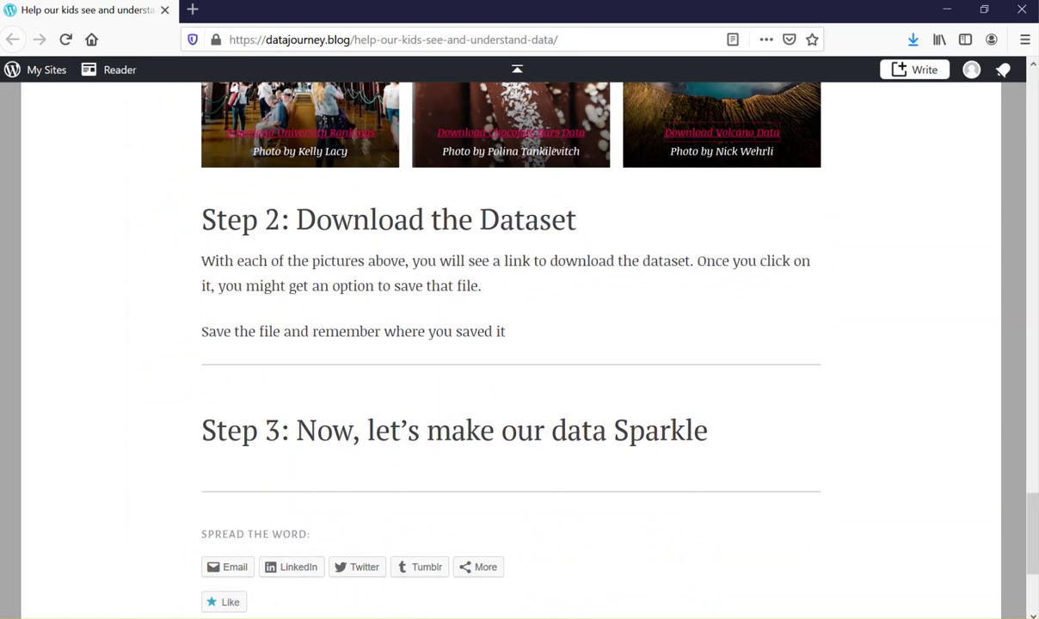
key(super)
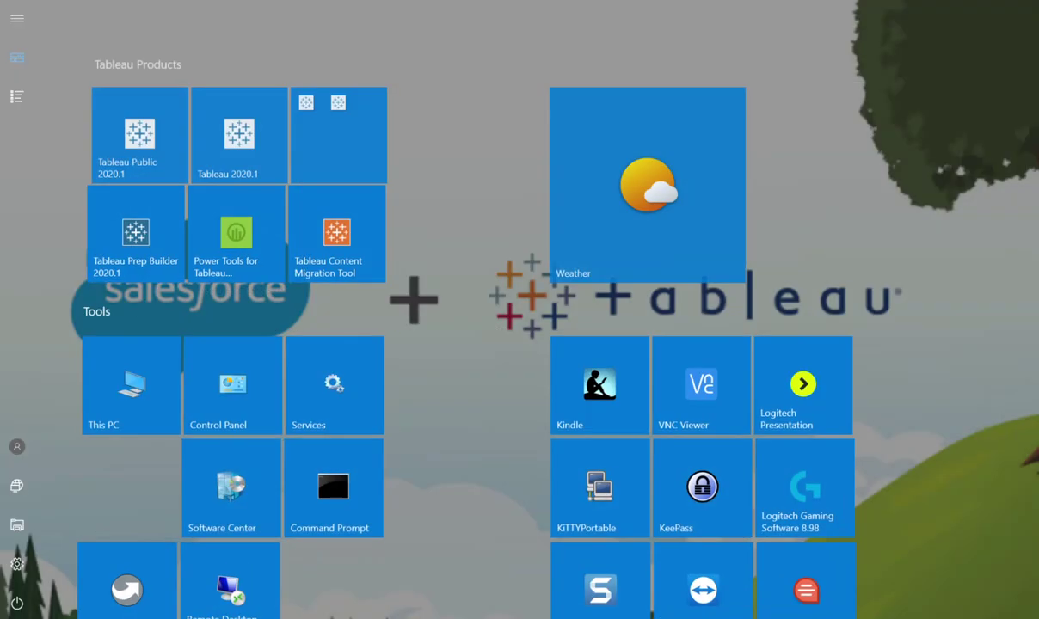
click(158, 152)
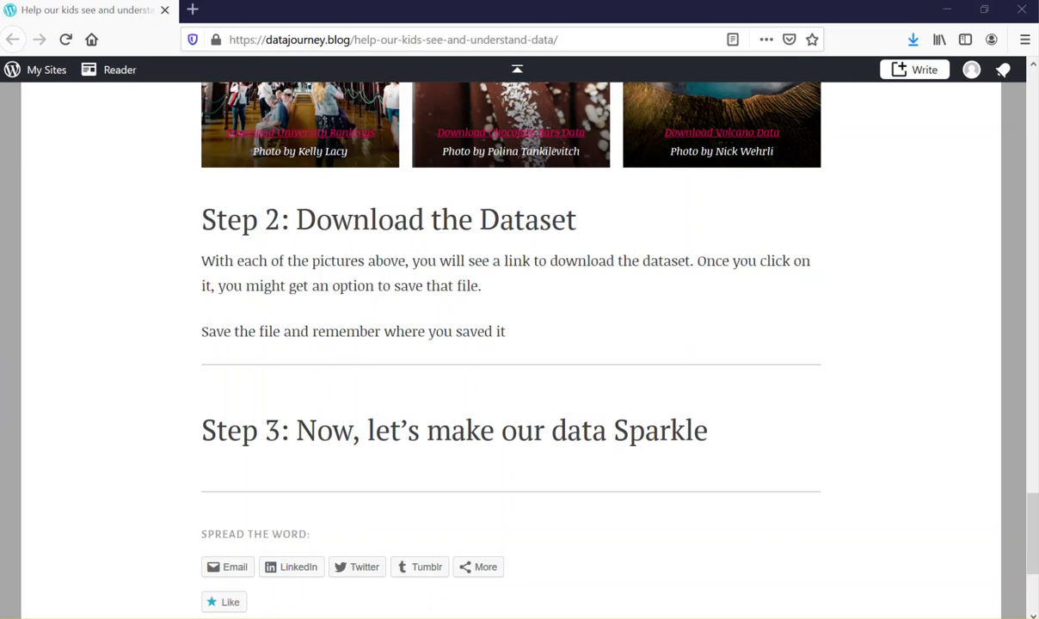
drag(980, 174, 560, 102)
double_click(560, 101)
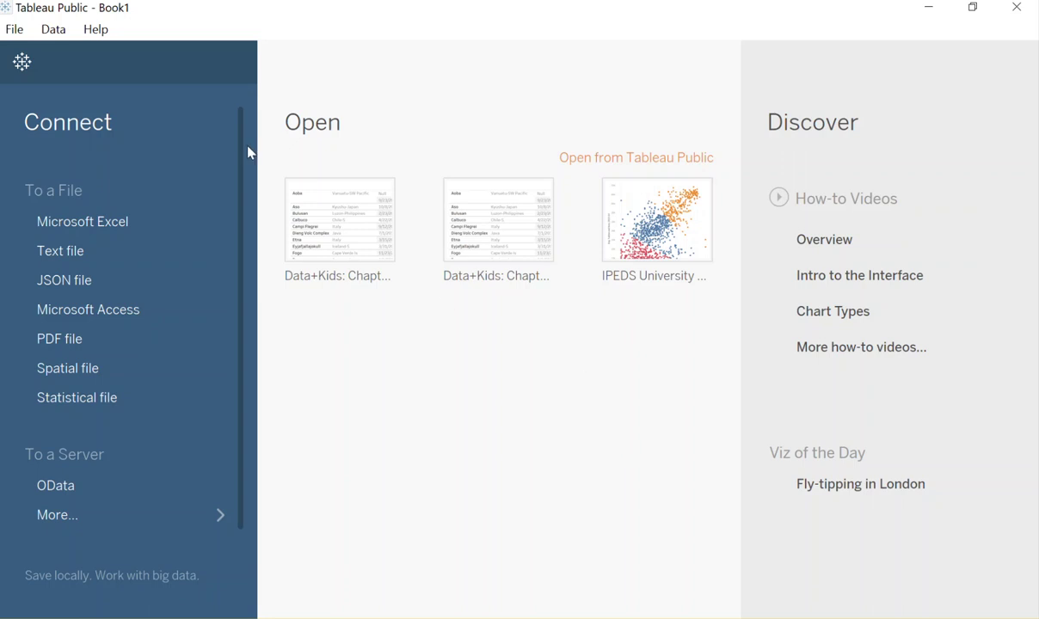
Restore the Tableau Public window to a smaller size and reposition it to leave room beside it for another window
double_click(318, 12)
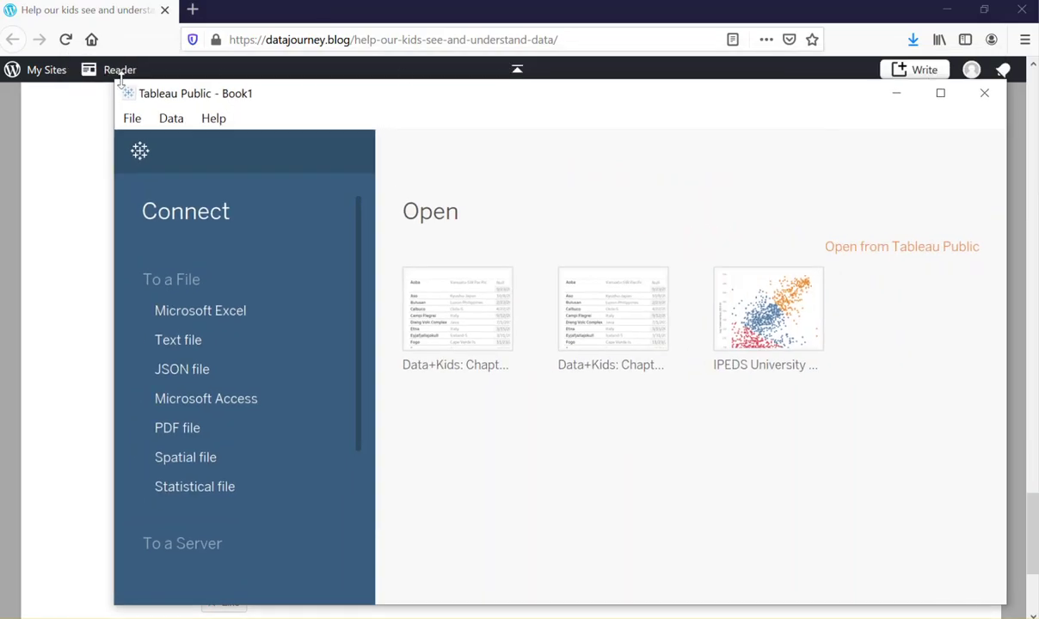
drag(110, 76, 385, 13)
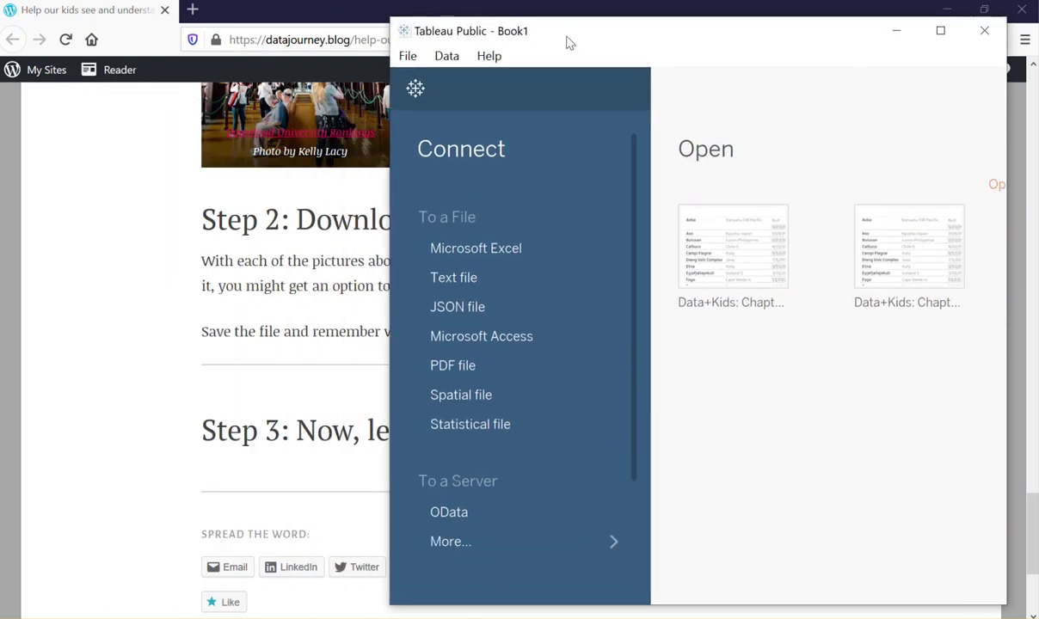
drag(578, 35, 599, 31)
Switch to File Explorer, show the Desktop folder and narrow its window so more of Tableau Public is exposed
key(alt+Tab)
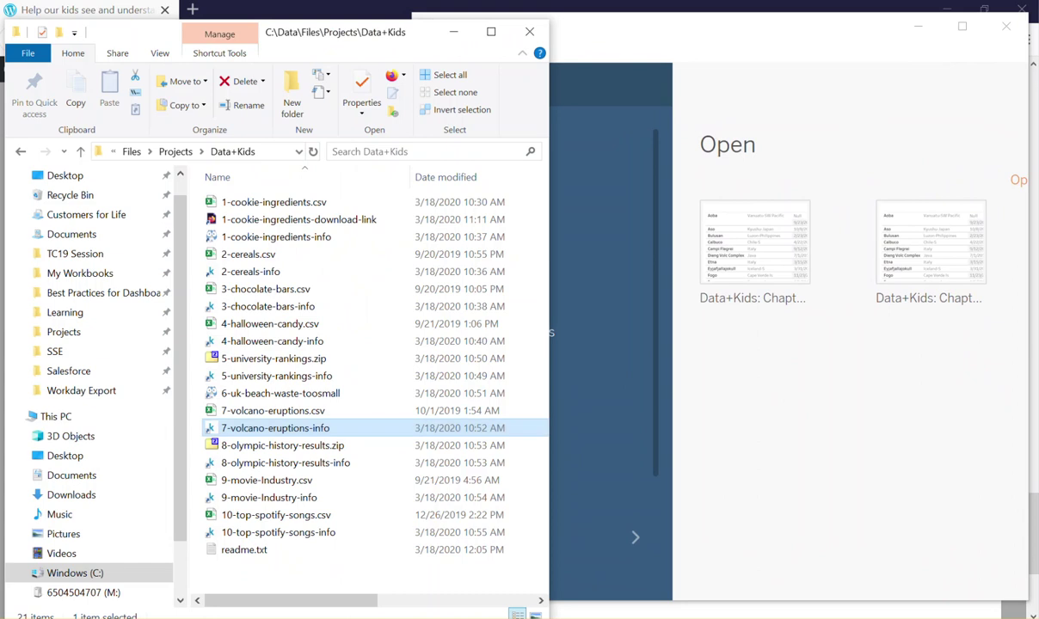
click(59, 177)
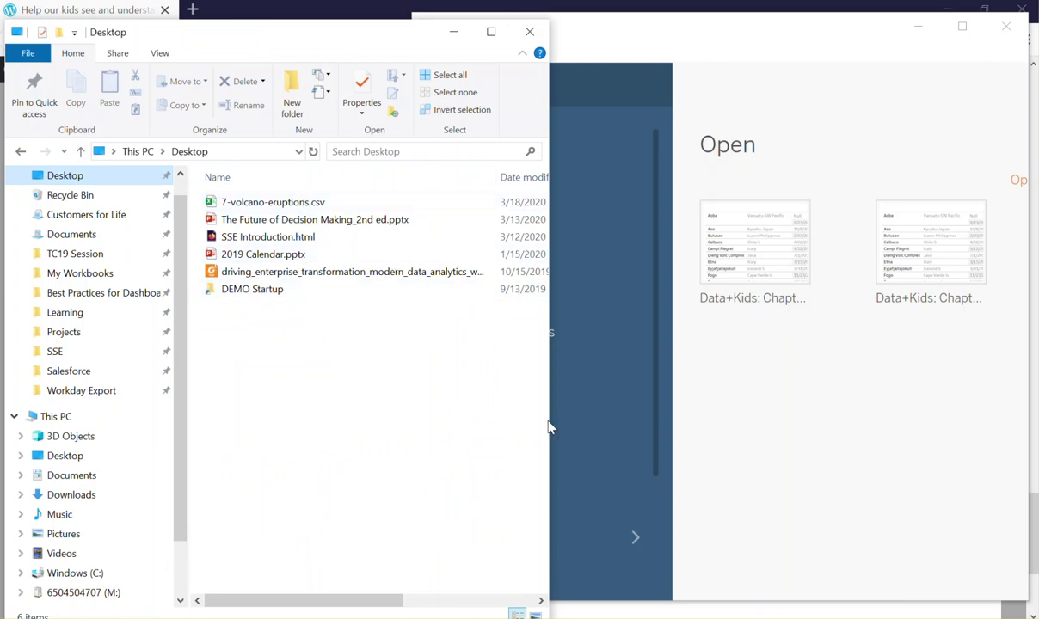
drag(548, 421, 482, 417)
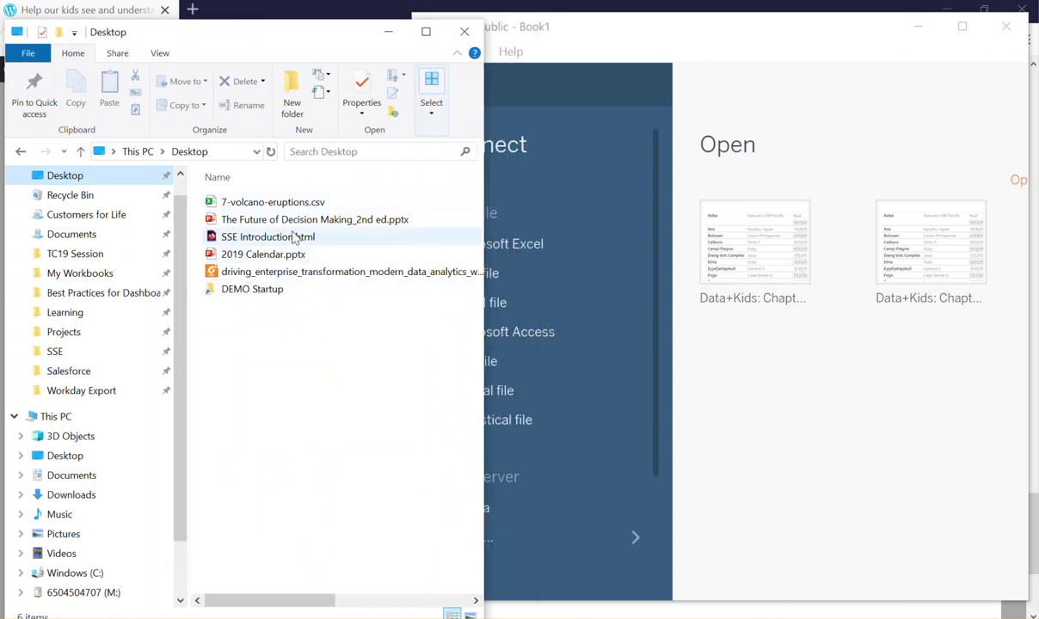
Load 7-volcano-eruptions.csv from the Desktop folder into Tableau Public as a data source and maximize the Tableau Public window
click(285, 207)
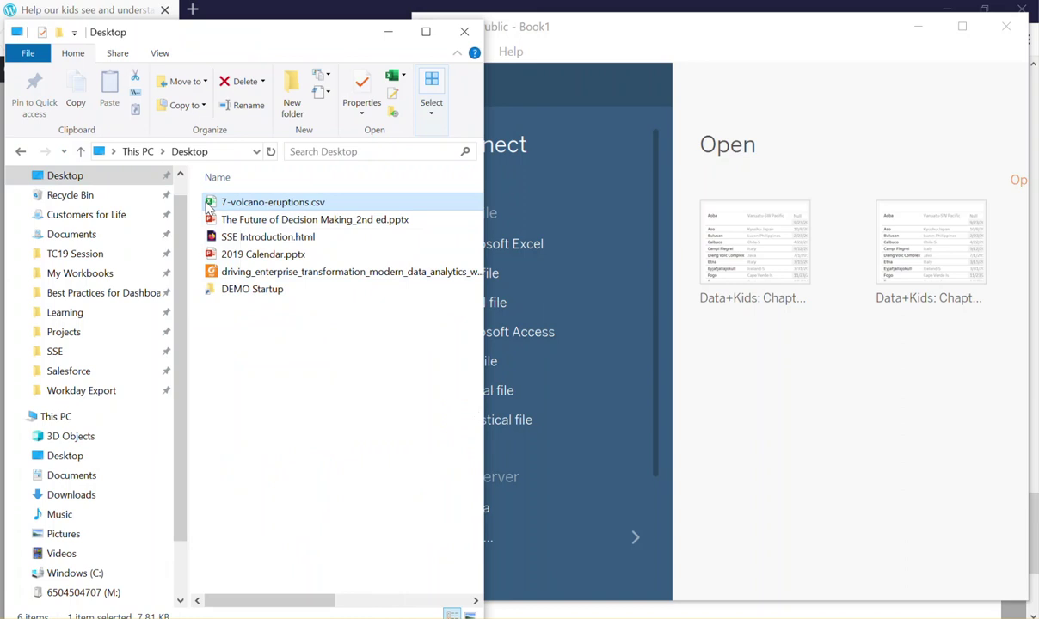
drag(209, 207, 209, 213)
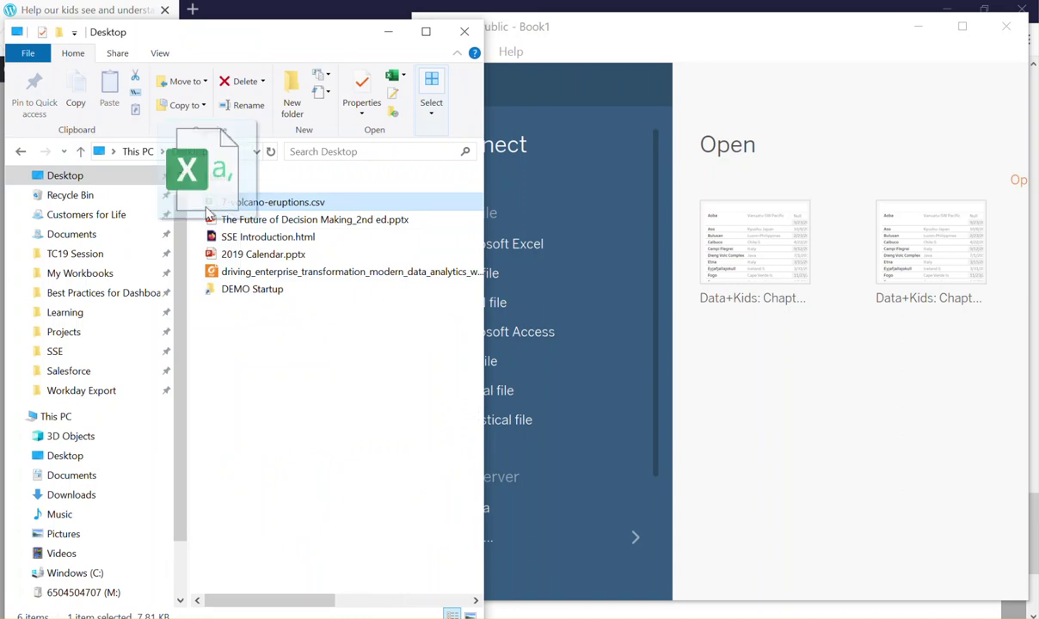
drag(209, 213, 795, 397)
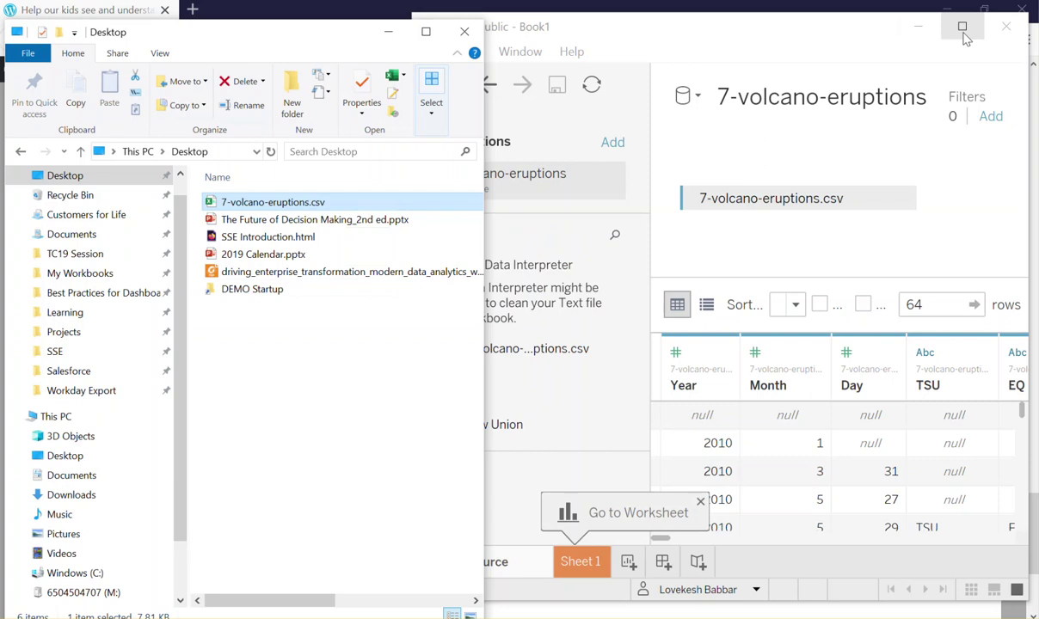
click(962, 28)
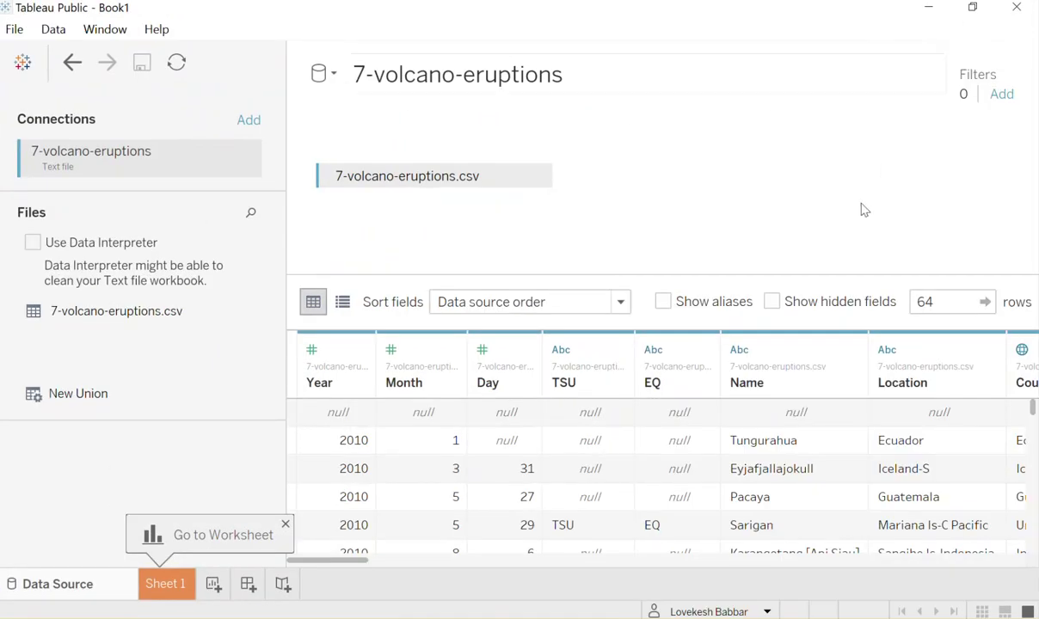
Narrow the connections pane and examine the data preview's further columns and its row count
drag(286, 251, 246, 240)
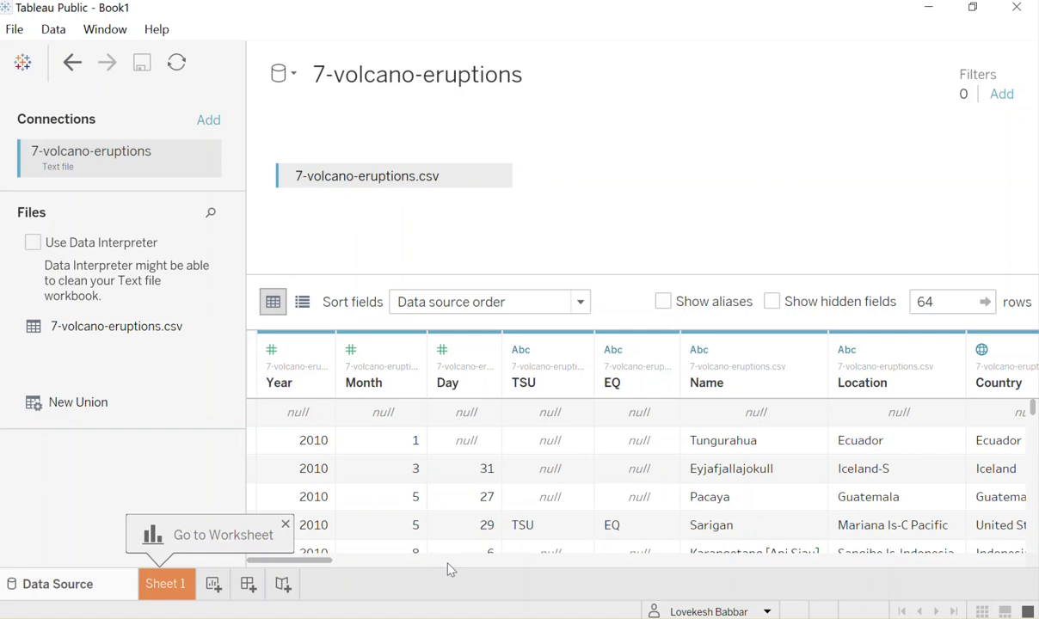
click(522, 561)
drag(501, 562, 1000, 595)
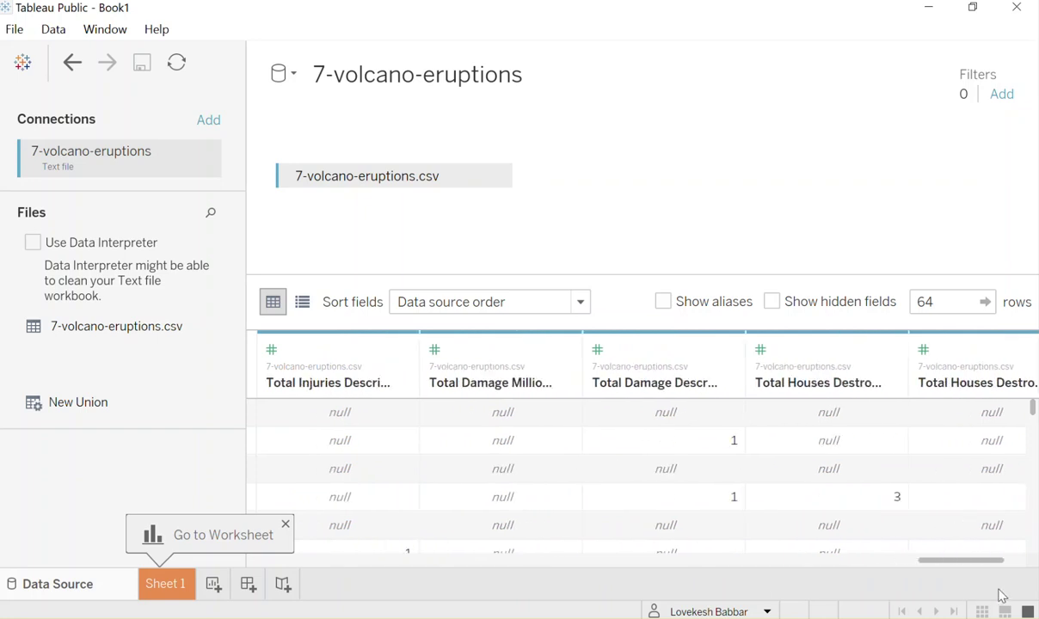
click(948, 302)
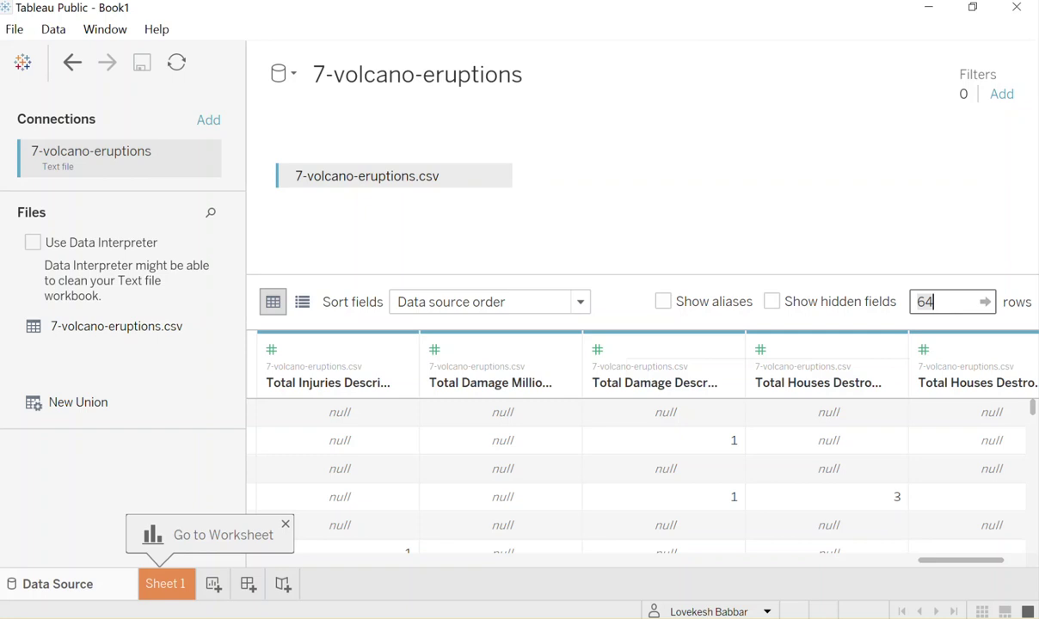
Open the Sheet 1 worksheet and slightly narrow its data pane
click(496, 438)
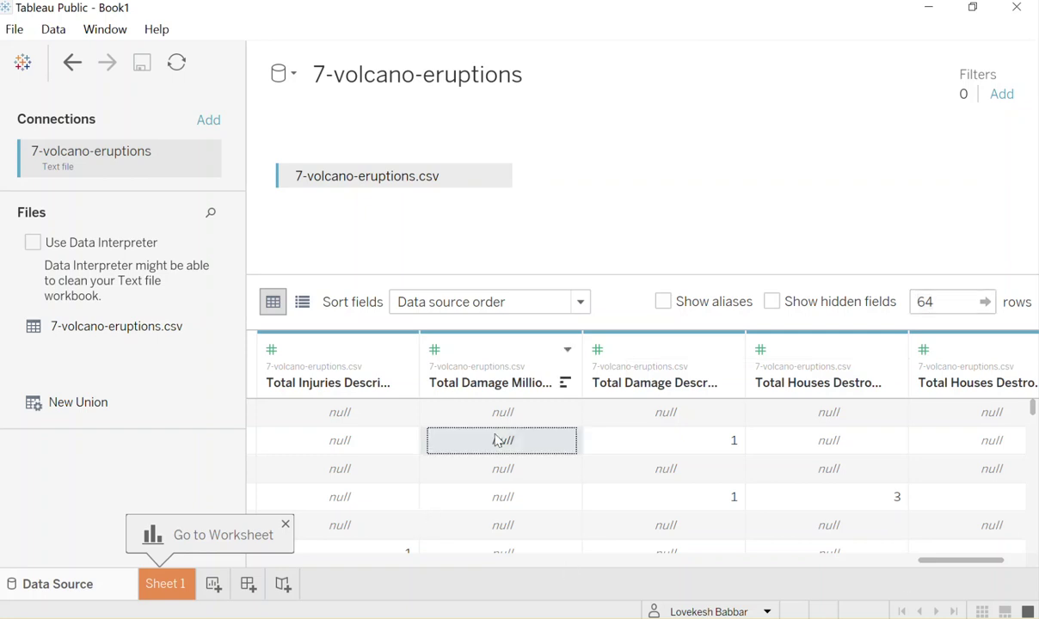
click(529, 421)
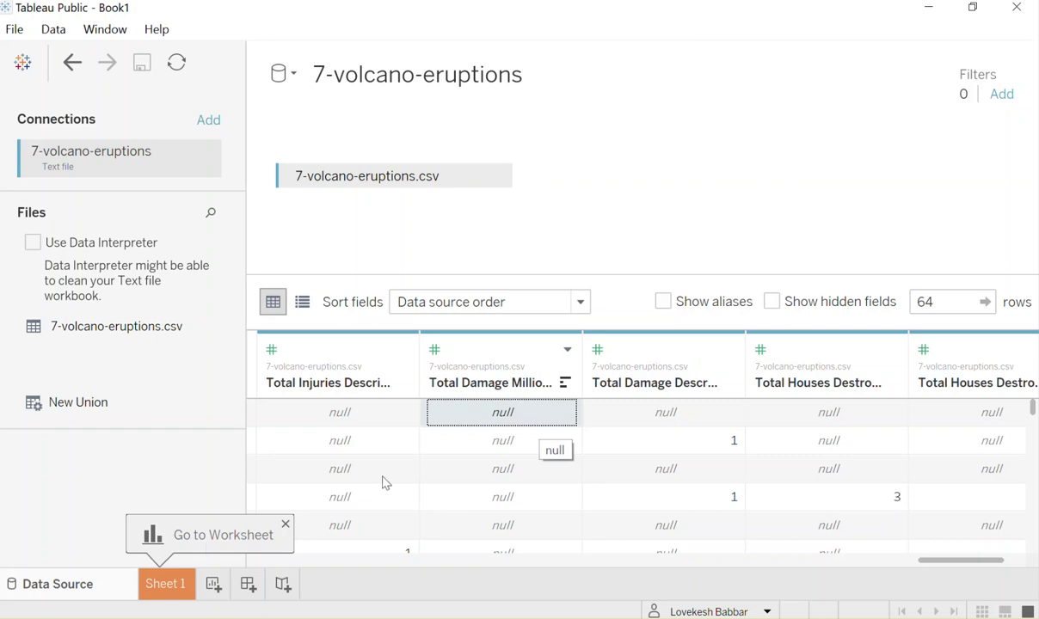
click(171, 585)
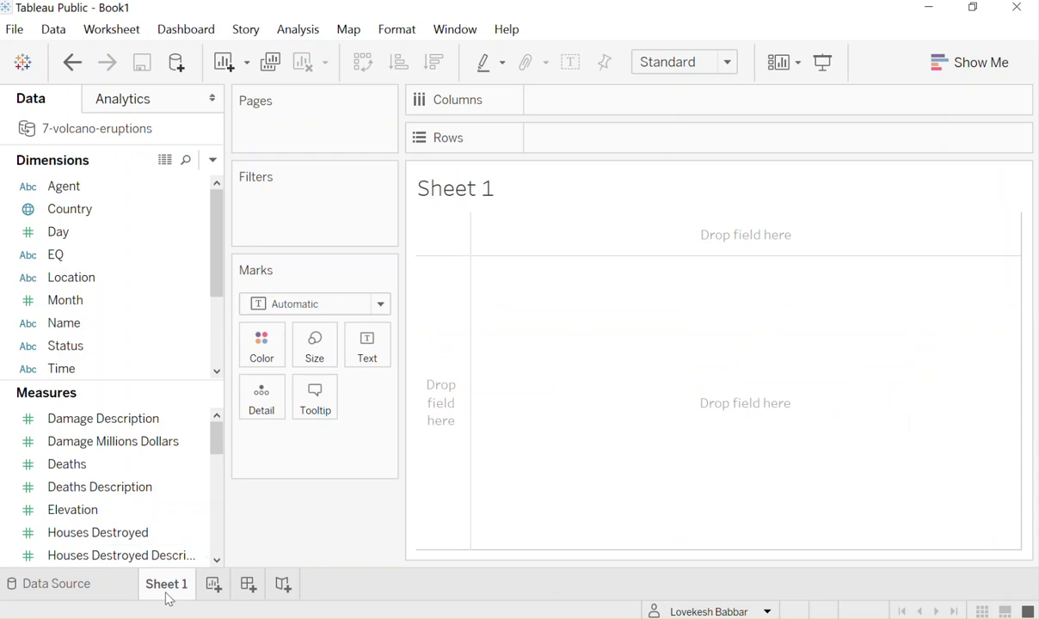
mouse_move(169, 600)
drag(223, 389, 216, 390)
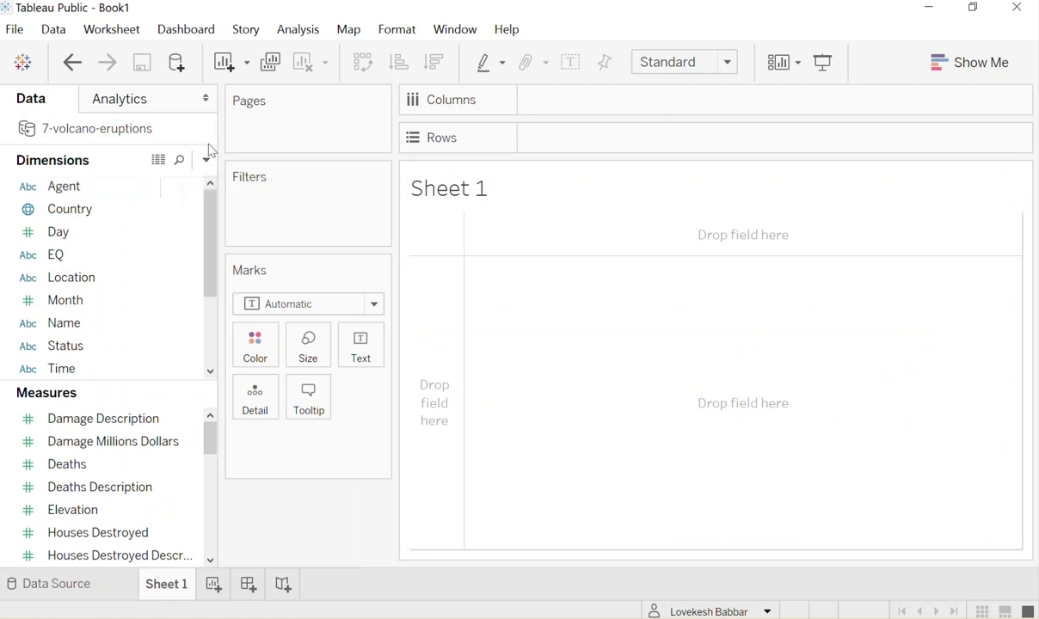
Find the Name dimension by searching the fields for "name" and add it to Rows
click(179, 160)
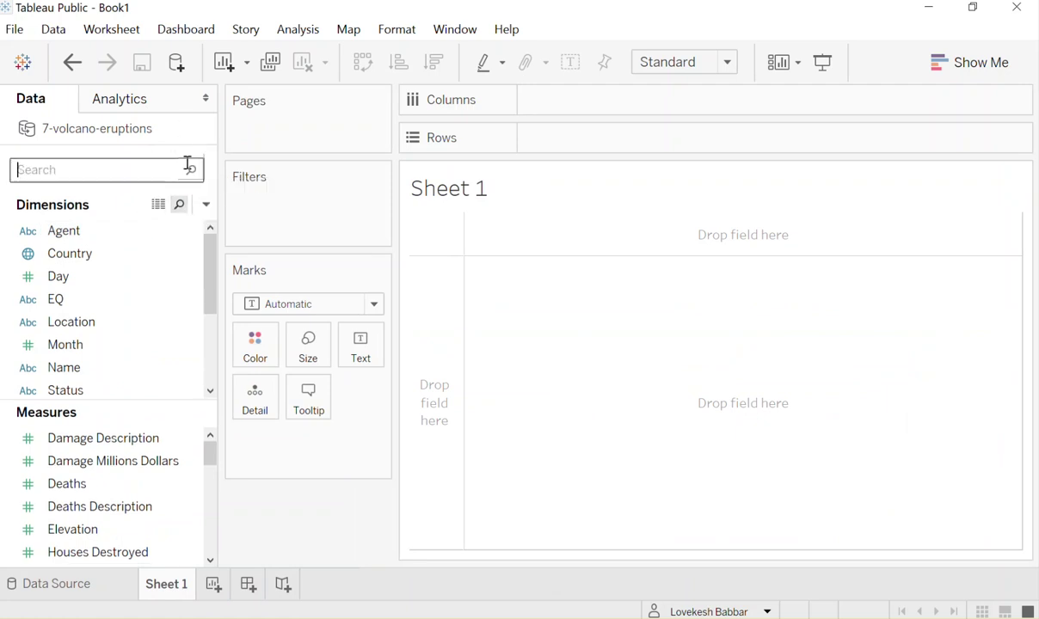
text(name)
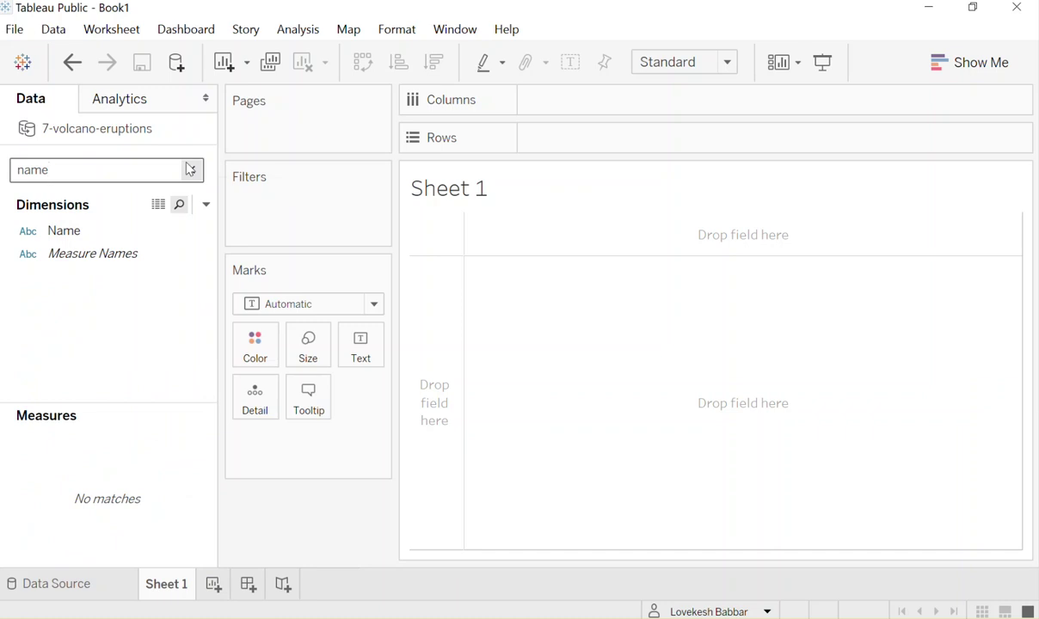
click(101, 233)
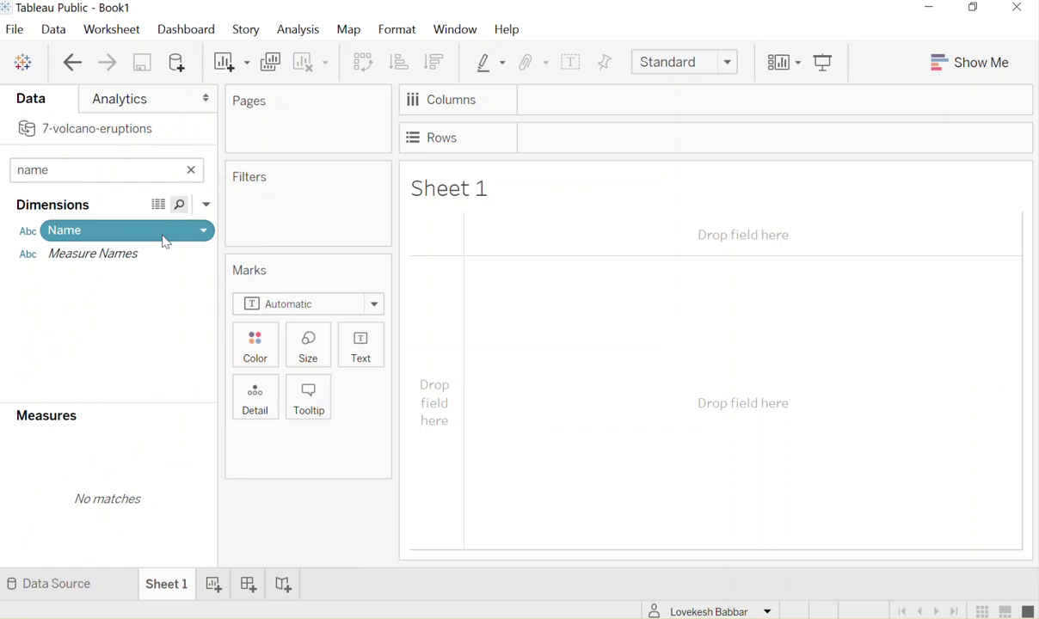
drag(165, 241, 581, 152)
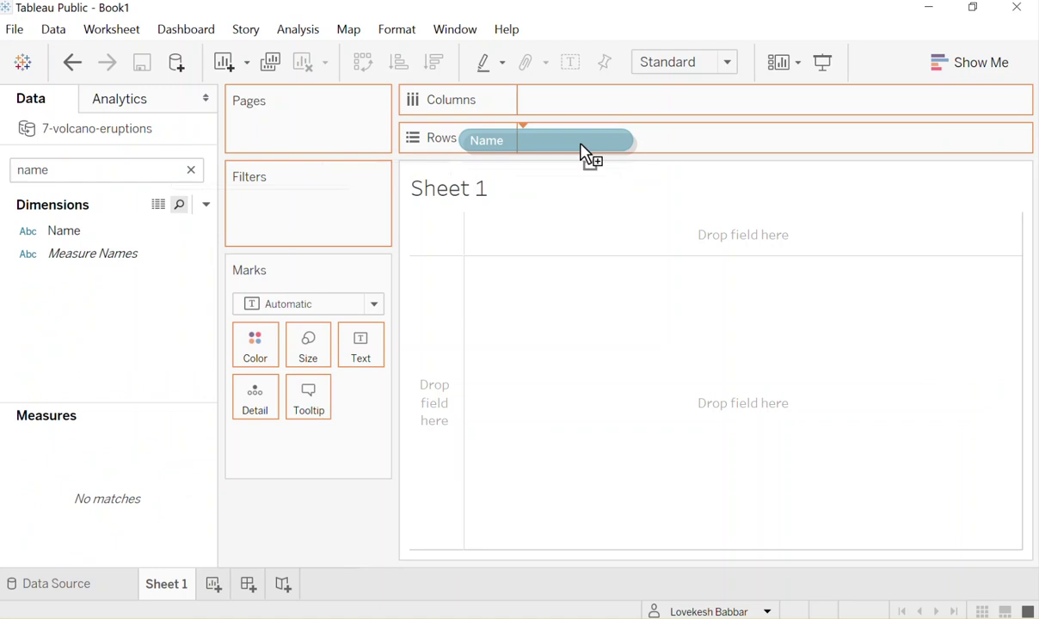
drag(581, 152, 582, 149)
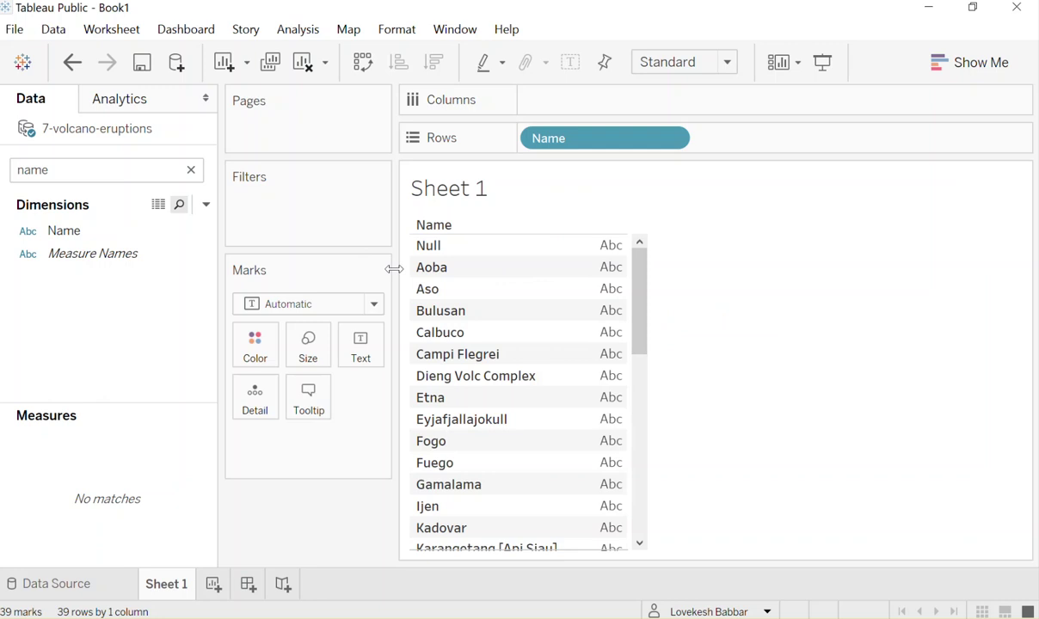
Select the Null entry in the Name list and open its underlying data
click(453, 250)
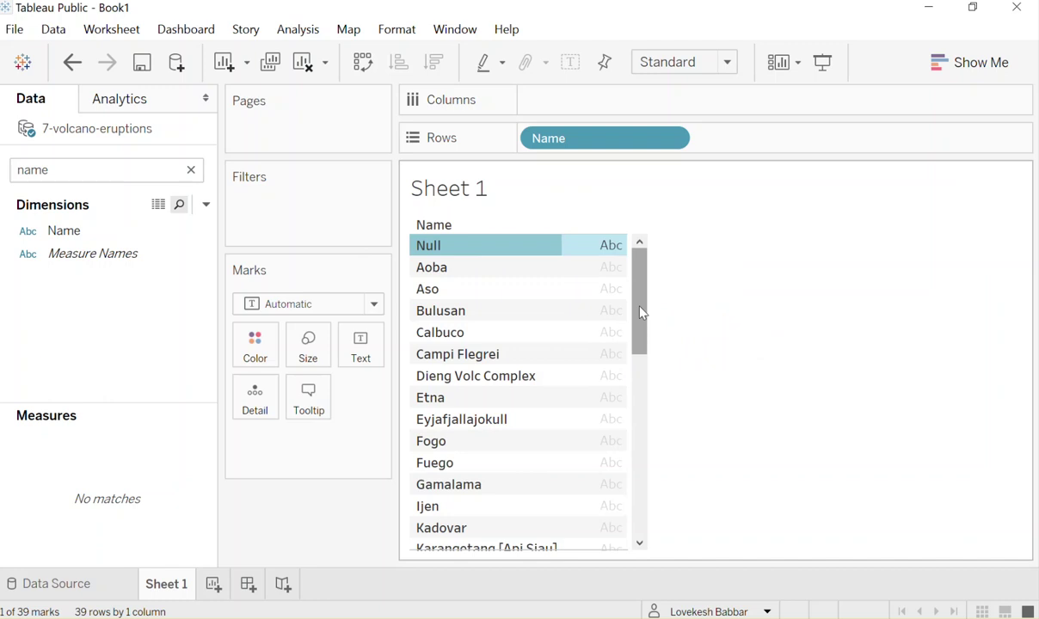
drag(641, 313, 651, 290)
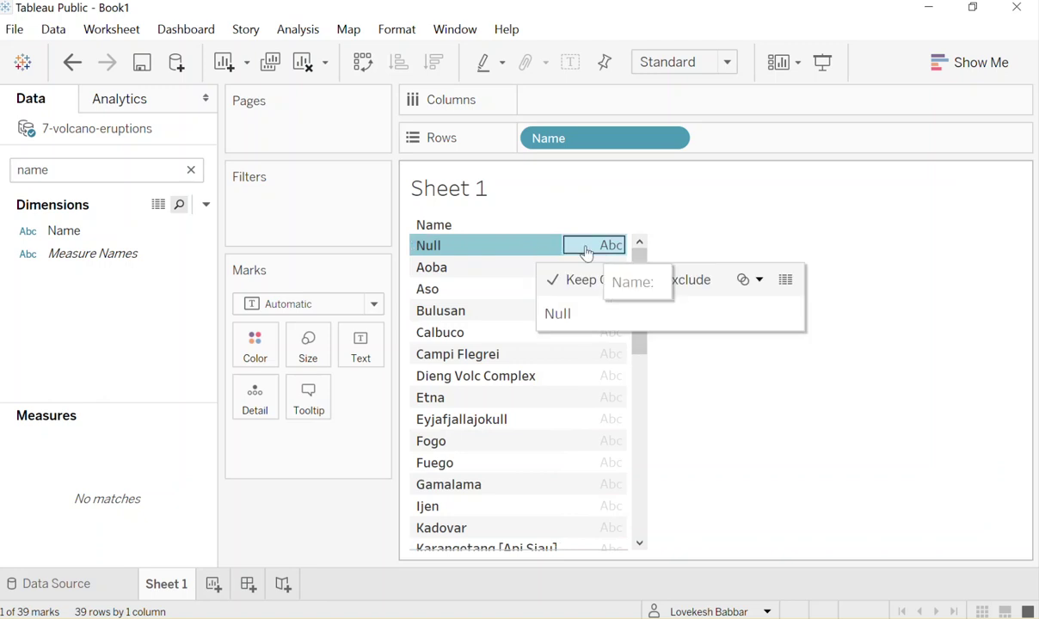
click(585, 251)
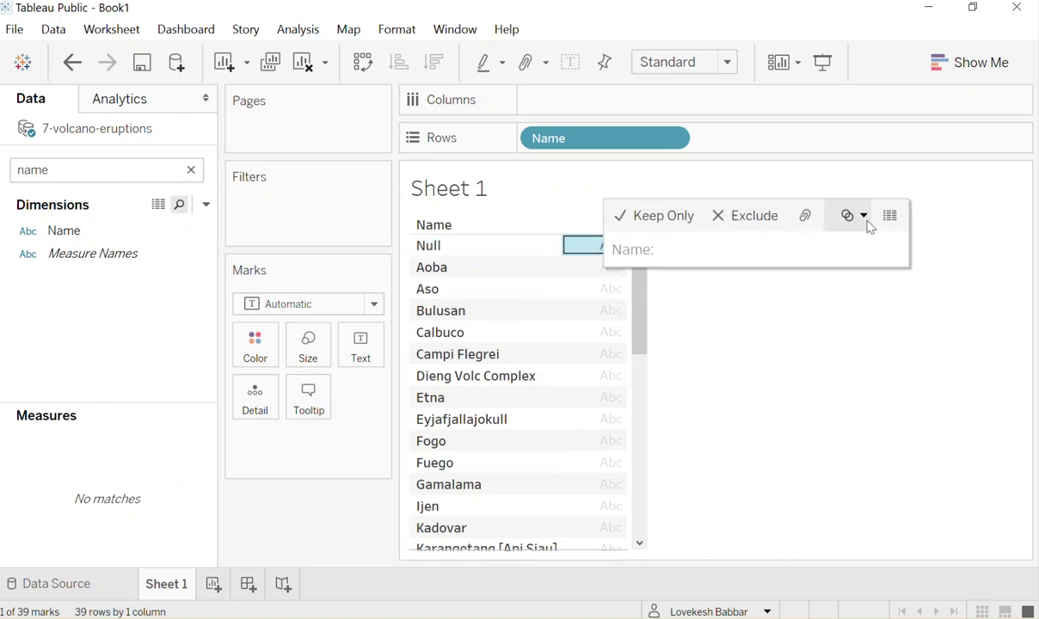
right_click(602, 246)
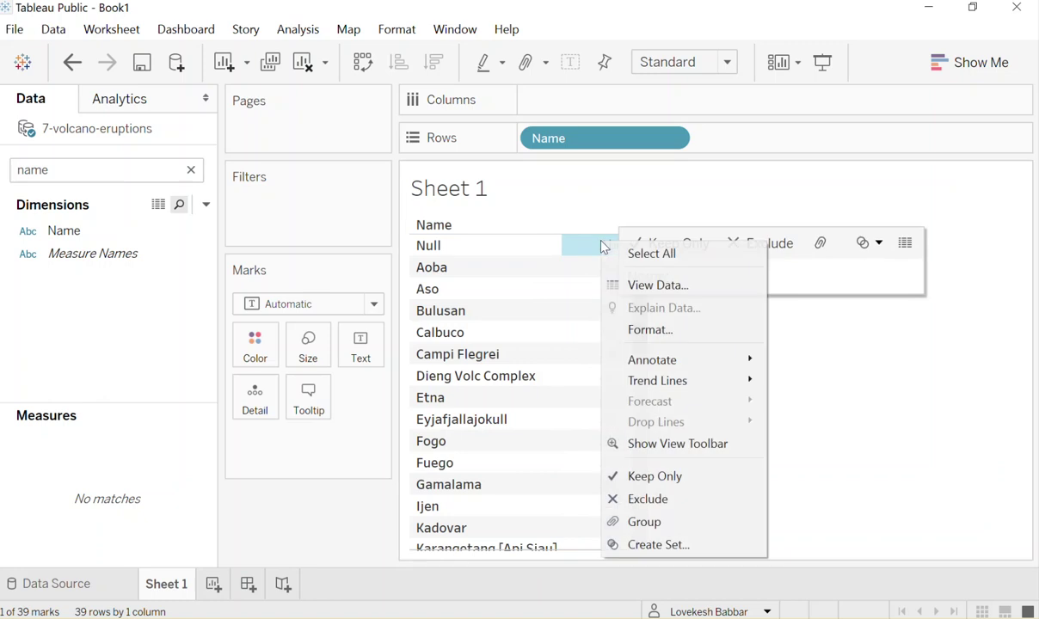
click(716, 286)
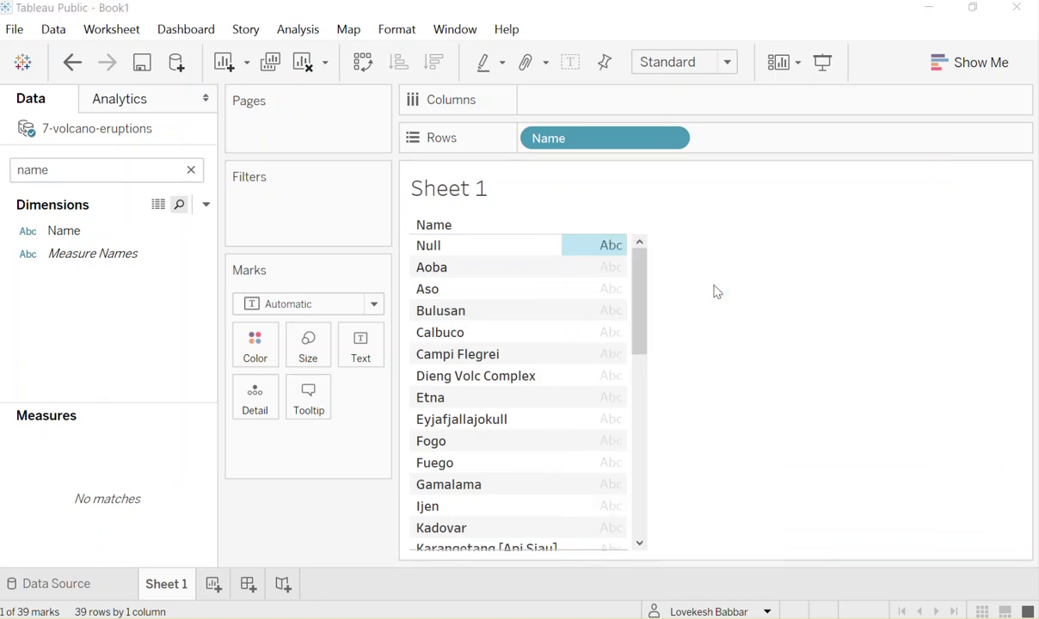
Examine the full data behind the Null entry across all its fields and close the data view
click(158, 176)
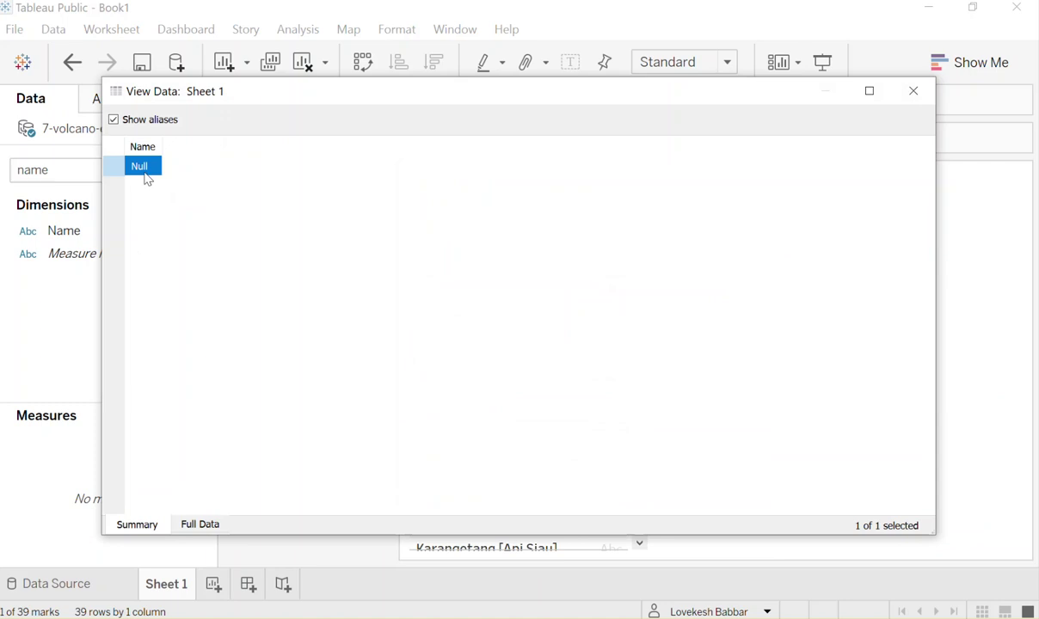
click(207, 525)
click(273, 167)
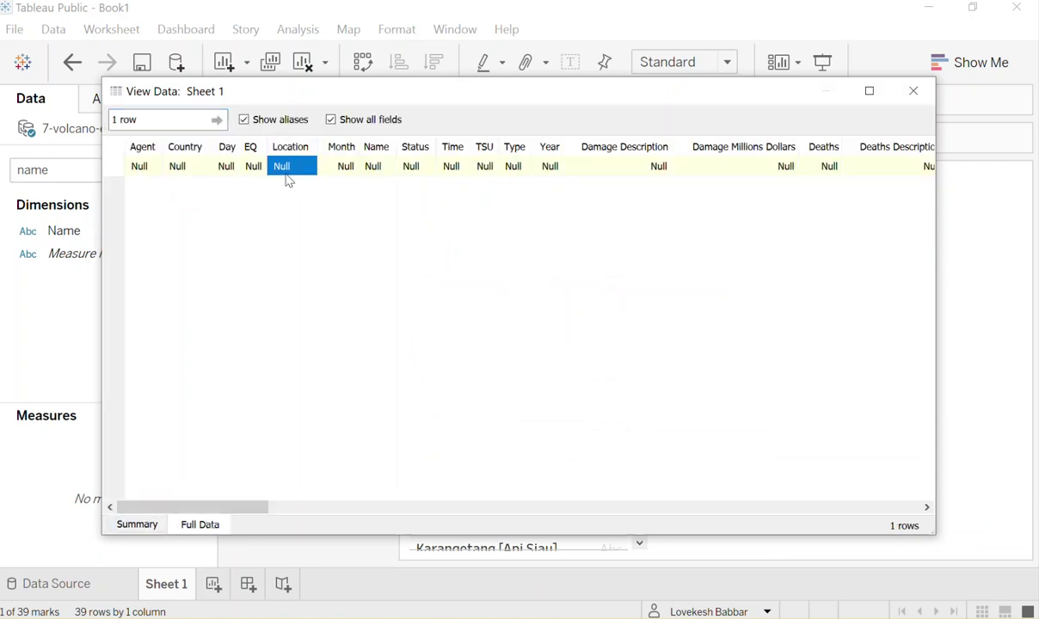
click(338, 508)
drag(344, 508, 560, 505)
drag(748, 540, 514, 528)
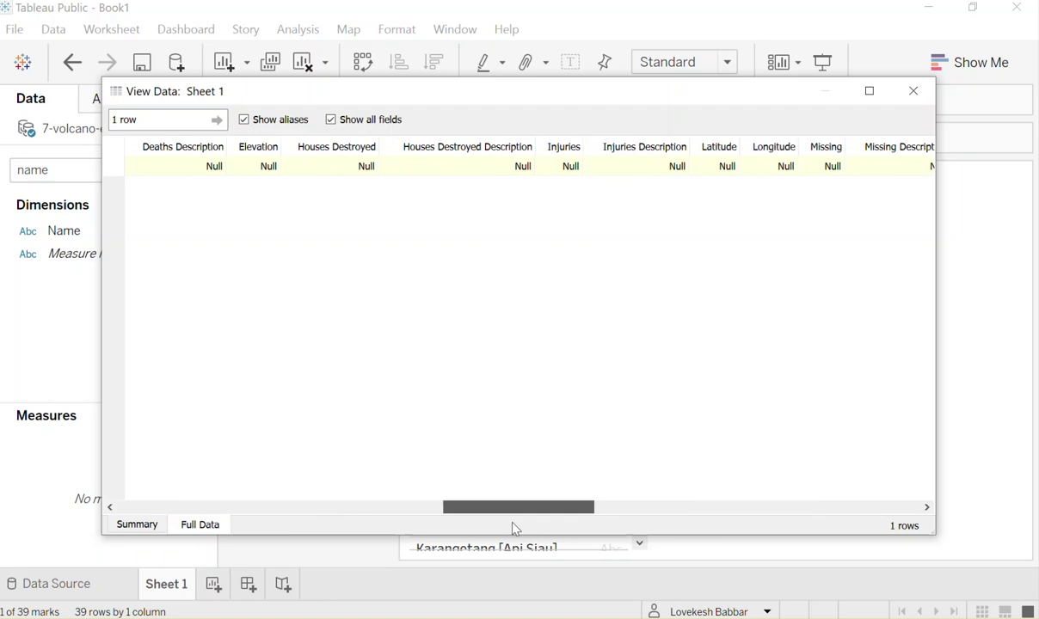
drag(514, 528, 823, 497)
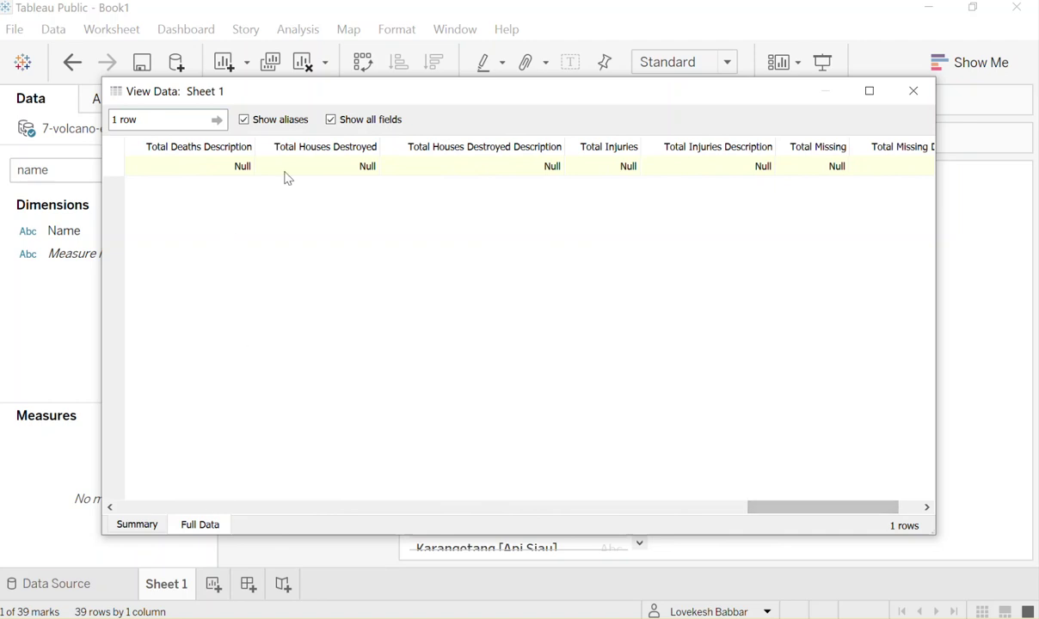
click(915, 91)
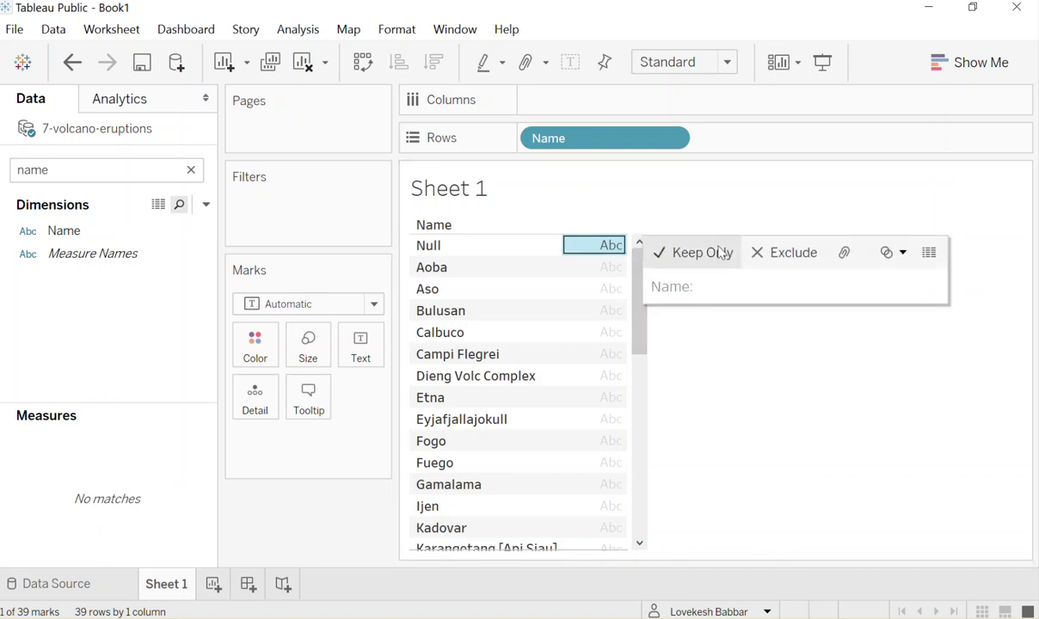
Exclude the Null entry from the Name list in Sheet 1
click(779, 254)
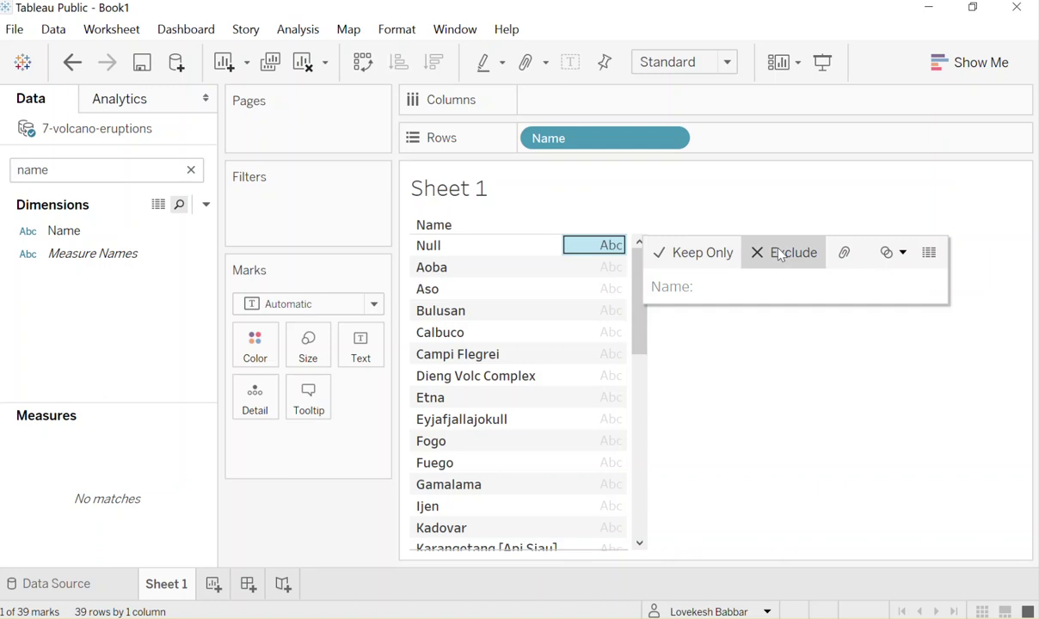
click(778, 252)
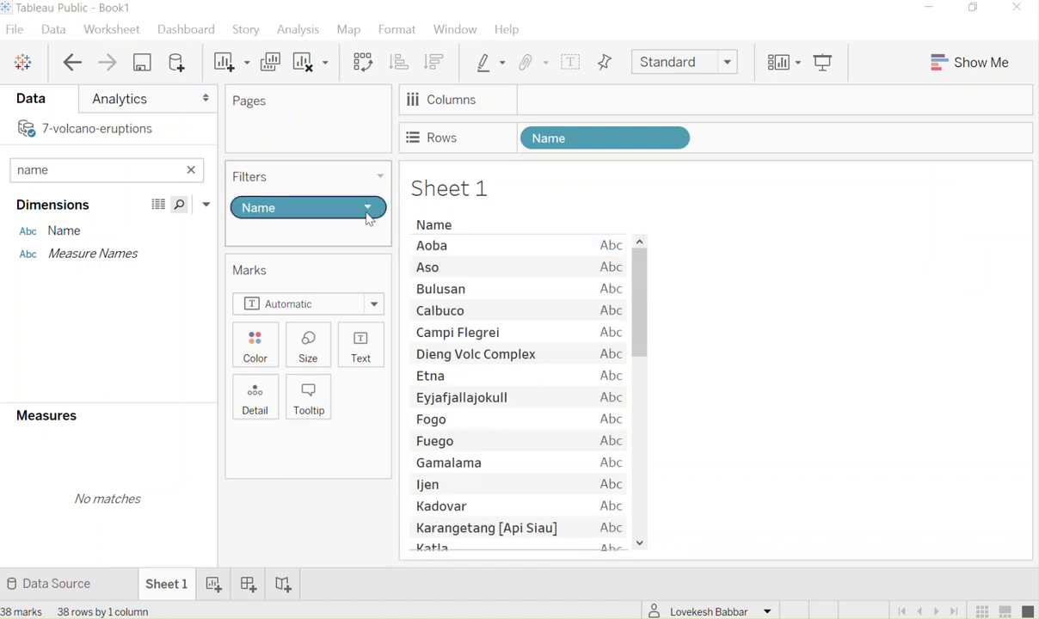
drag(645, 318, 663, 273)
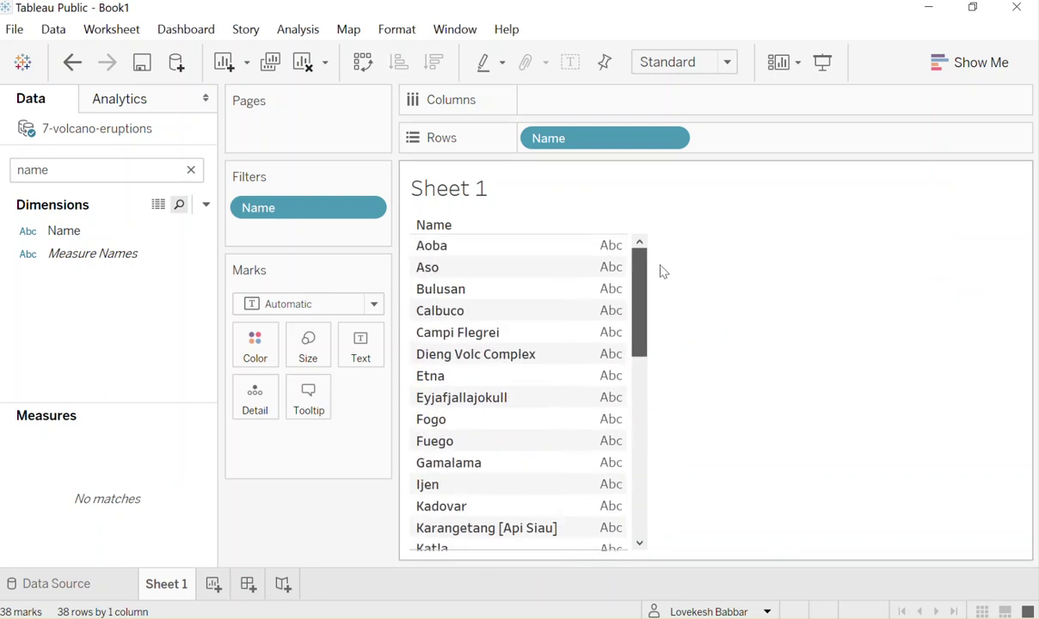
Clear the field search and add the Location dimension after Name in Rows
click(192, 170)
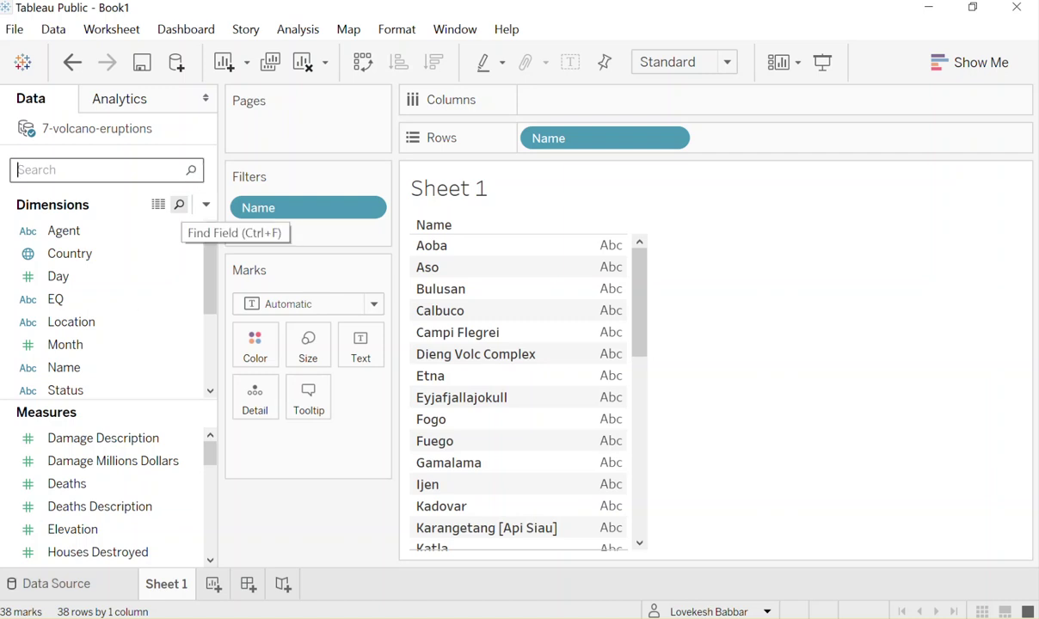
drag(157, 327, 741, 244)
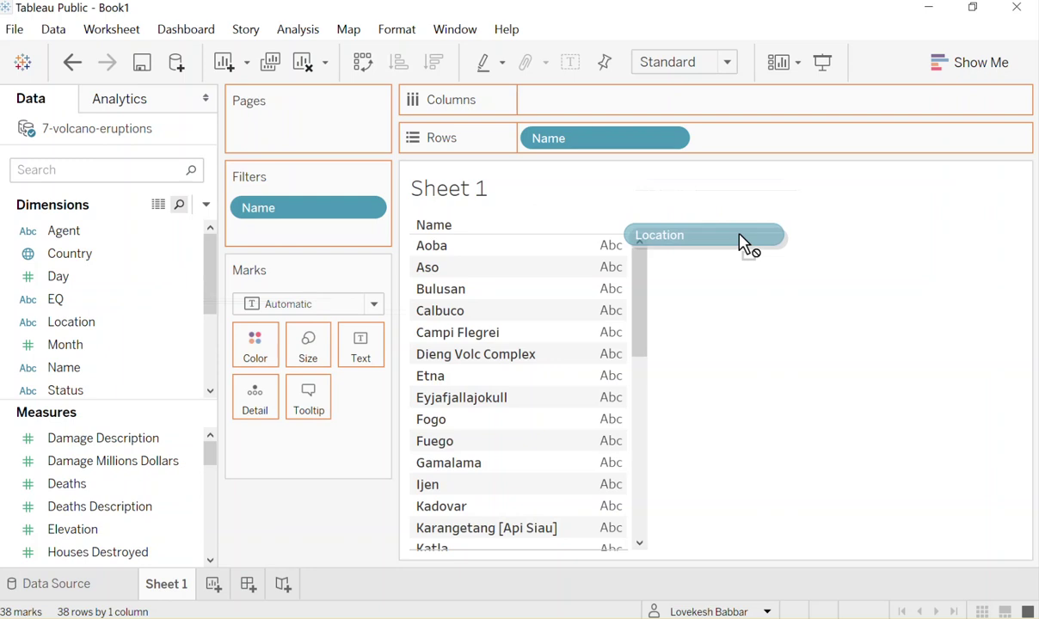
mouse_move(742, 243)
mouse_down()
mouse_move(665, 259)
mouse_move(593, 297)
mouse_move(557, 286)
mouse_move(696, 170)
mouse_move(742, 155)
mouse_up()
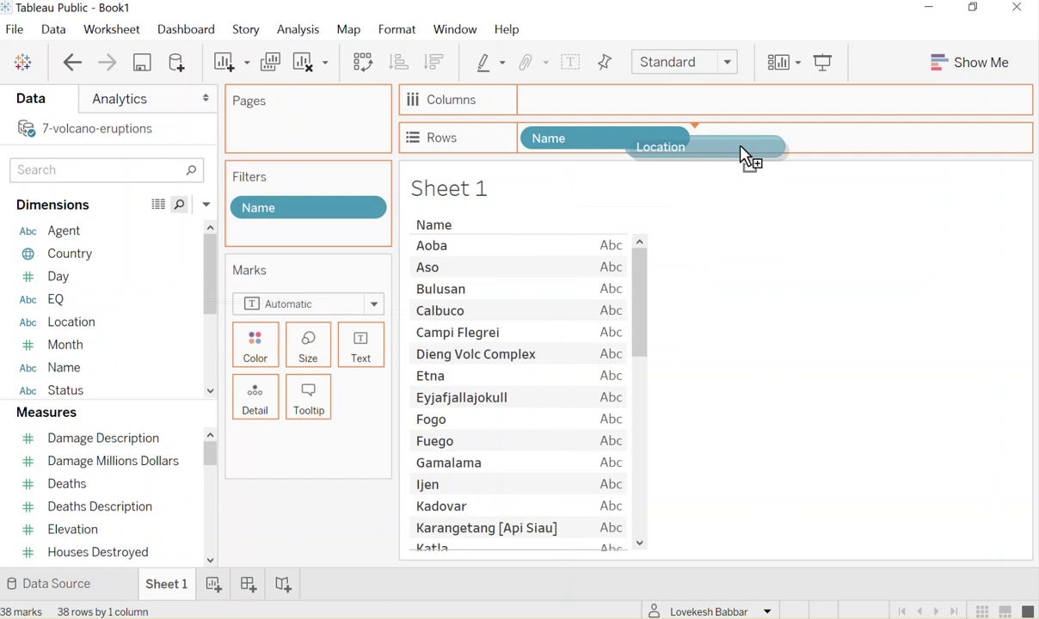
mouse_move(744, 157)
mouse_down()
mouse_move(672, 283)
mouse_move(570, 332)
mouse_move(555, 325)
mouse_move(533, 233)
mouse_move(538, 260)
mouse_move(542, 234)
mouse_move(549, 247)
mouse_move(592, 246)
mouse_move(549, 244)
mouse_move(598, 287)
mouse_move(639, 107)
mouse_move(735, 148)
mouse_up()
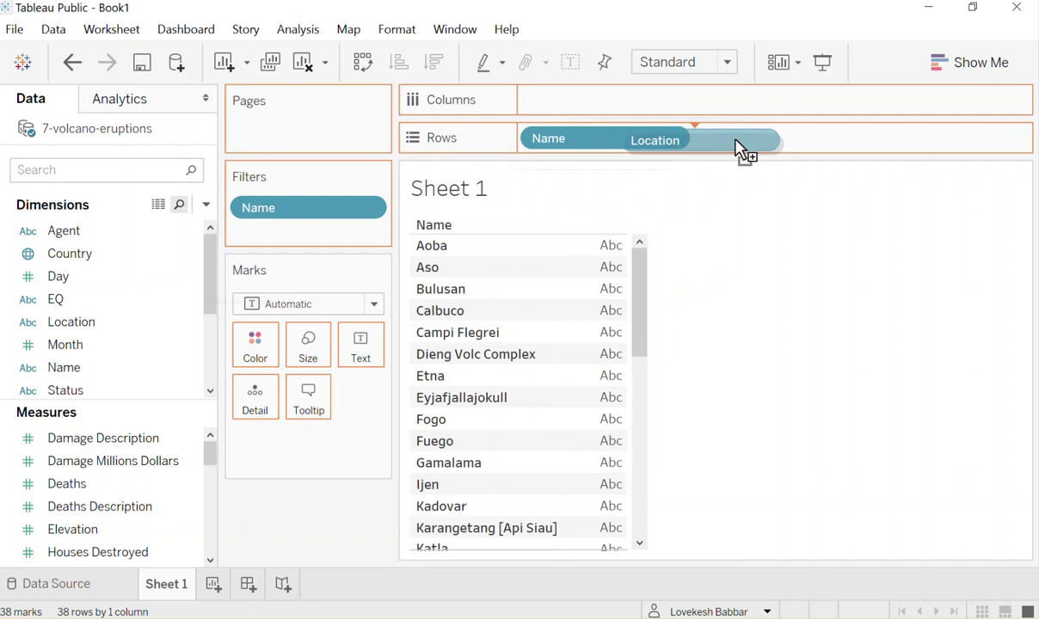
drag(735, 147, 735, 144)
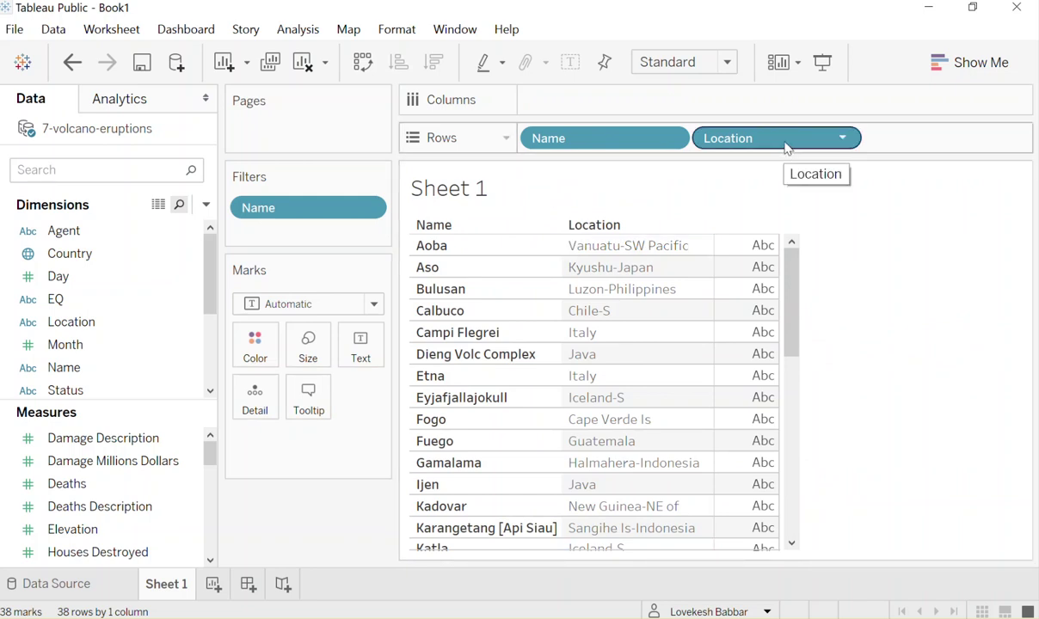
Try replacing the Name column with Location in the view, and undo the replacement
drag(785, 147, 532, 246)
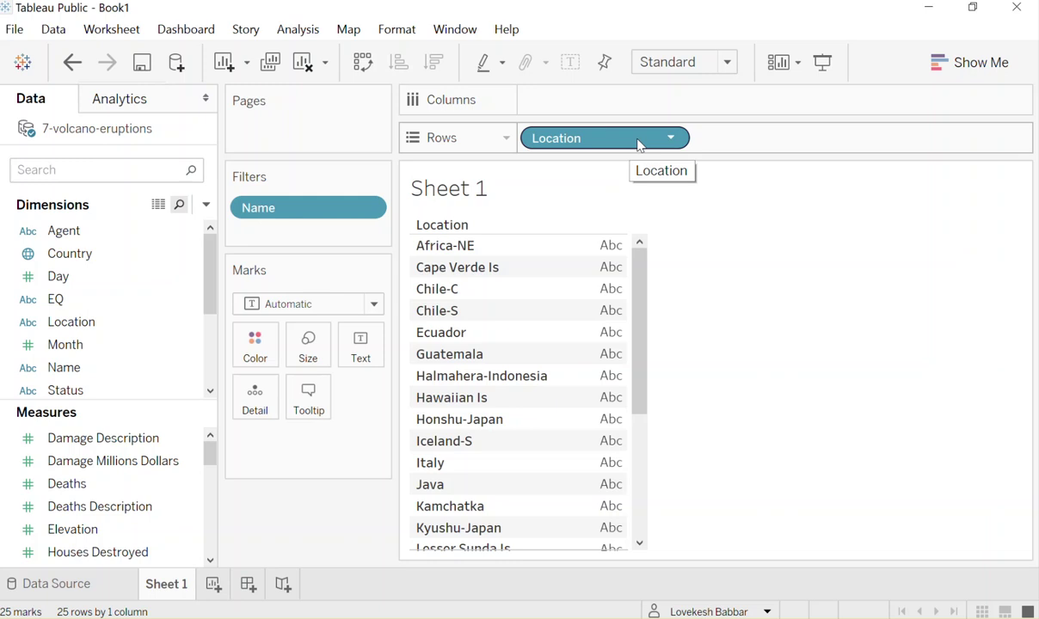
click(74, 69)
click(88, 74)
click(88, 70)
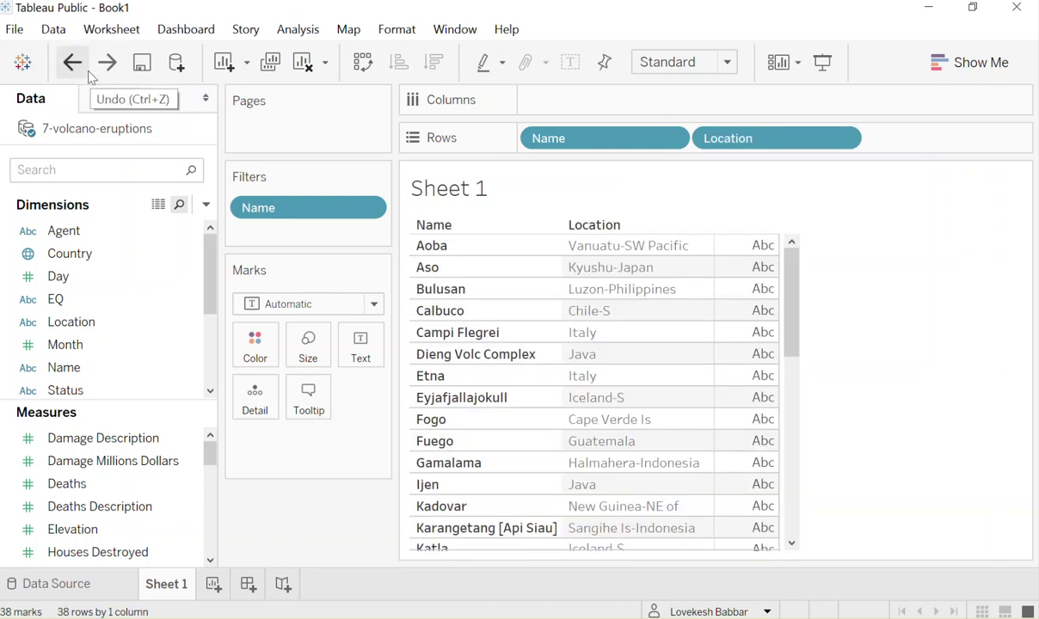
Try repositioning Location around the Name column and place it back after Name
drag(789, 142, 717, 278)
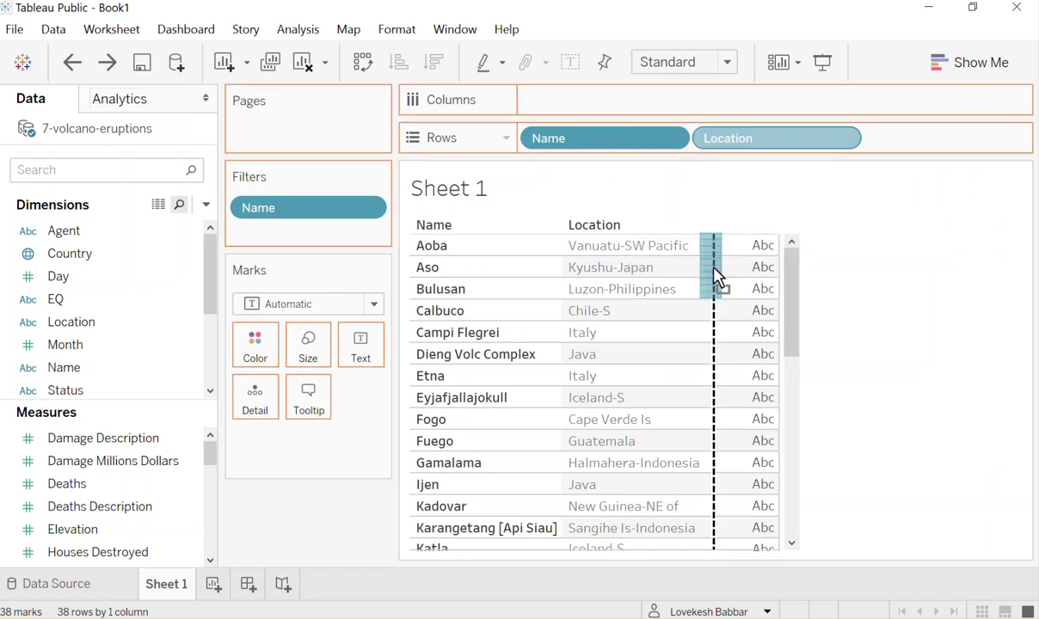
drag(716, 278, 527, 254)
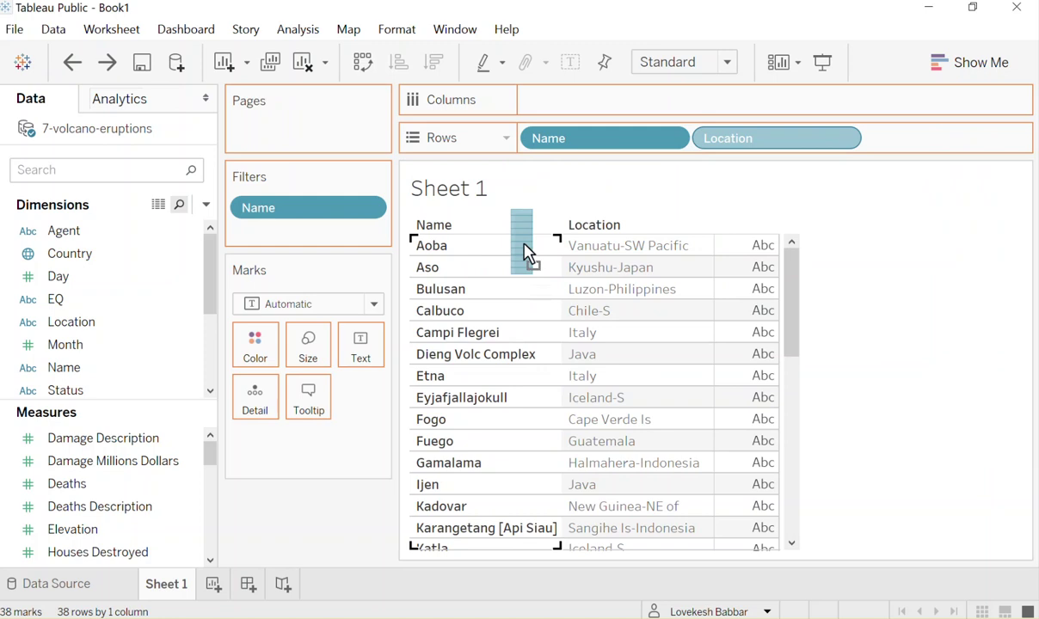
drag(523, 244, 536, 251)
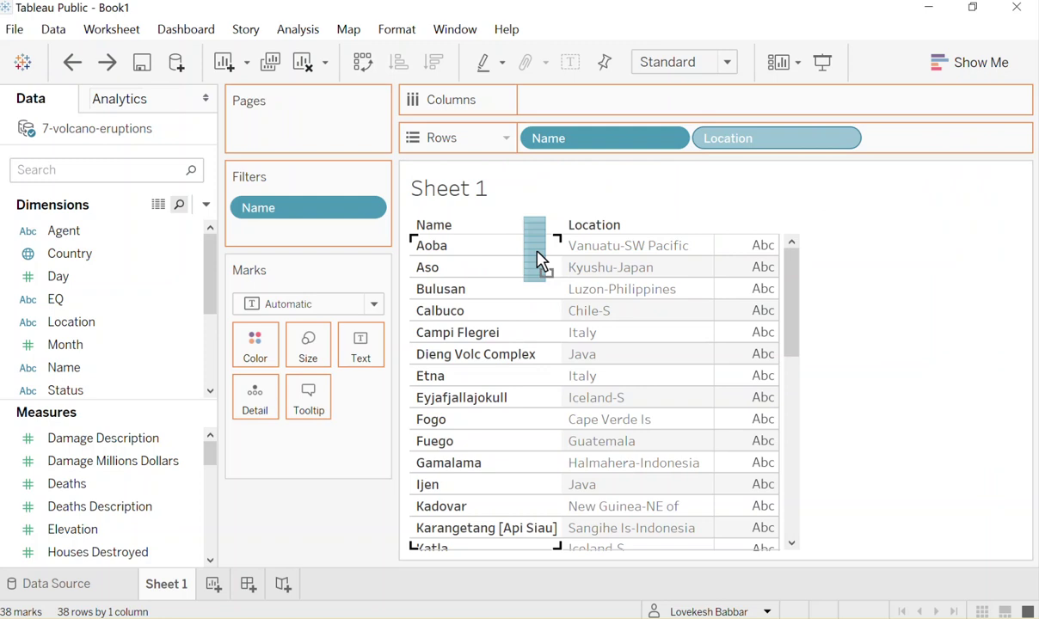
drag(537, 251, 576, 267)
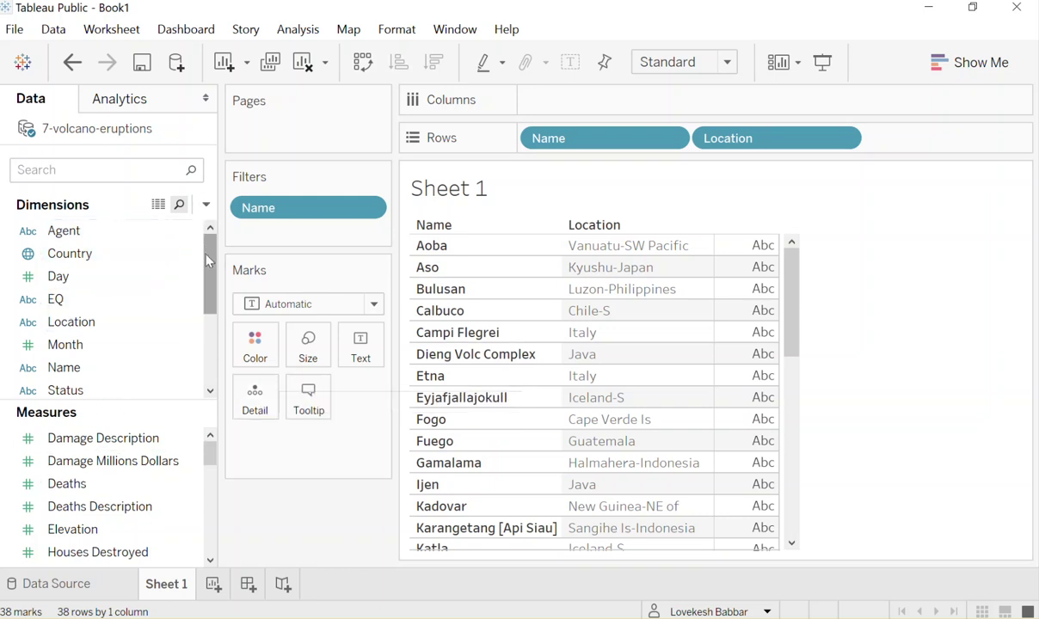
Enlarge the Dimensions list and add the Time dimension after Location in Rows
drag(137, 410, 142, 458)
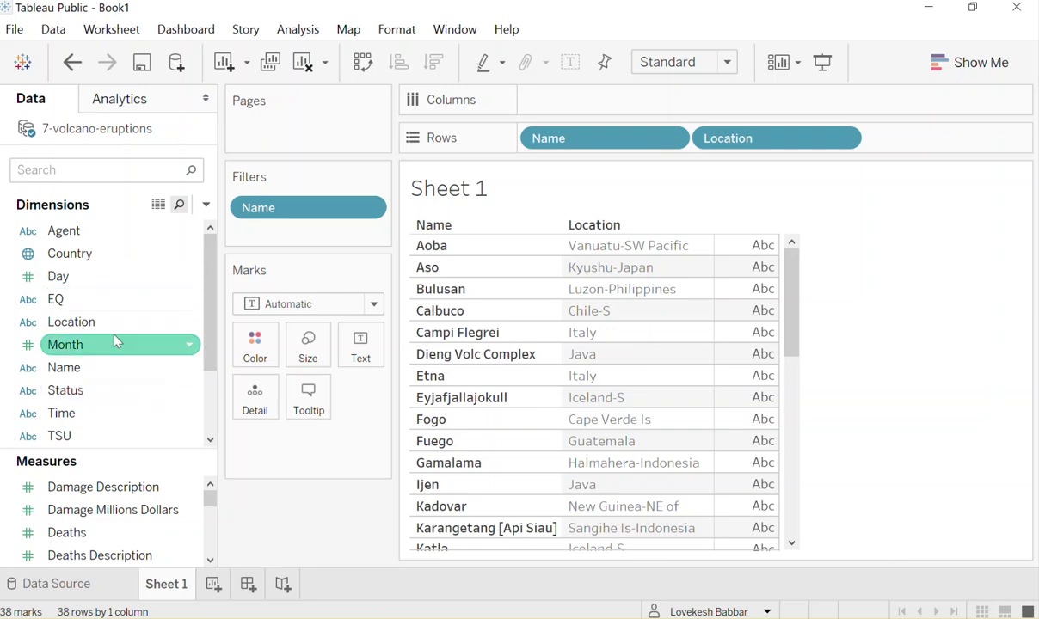
scroll(118, 420, down, 3)
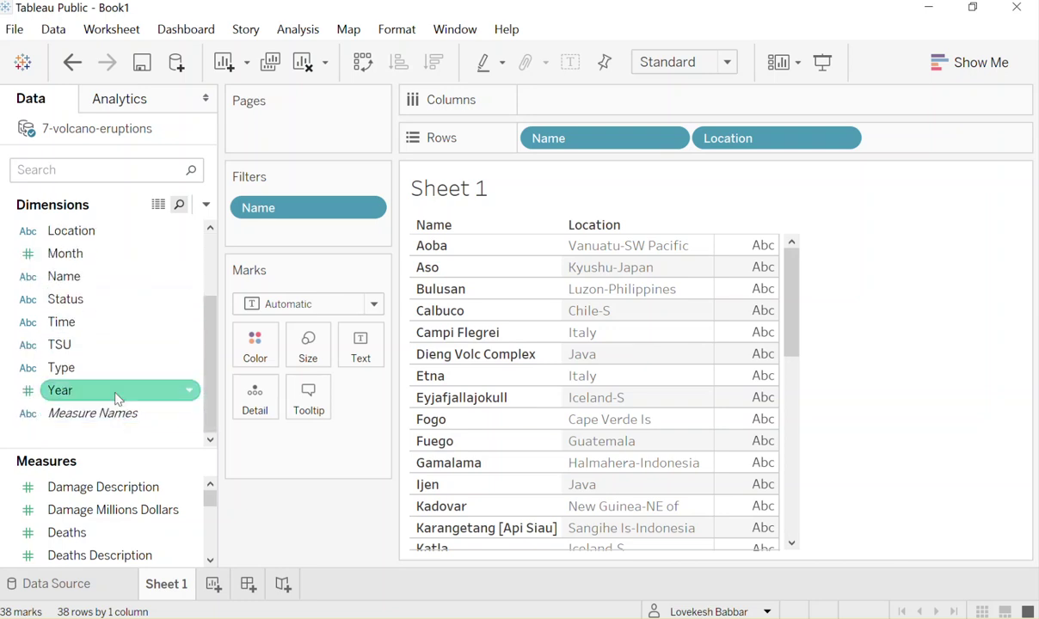
mouse_move(109, 322)
mouse_down()
mouse_move(219, 311)
mouse_move(120, 336)
mouse_up()
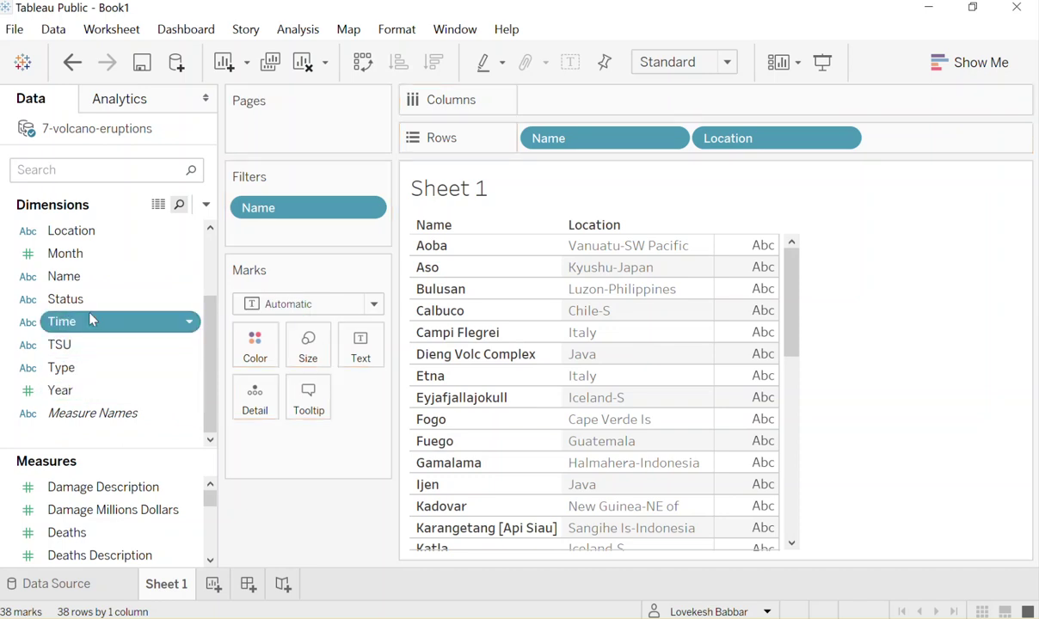
drag(153, 330, 919, 134)
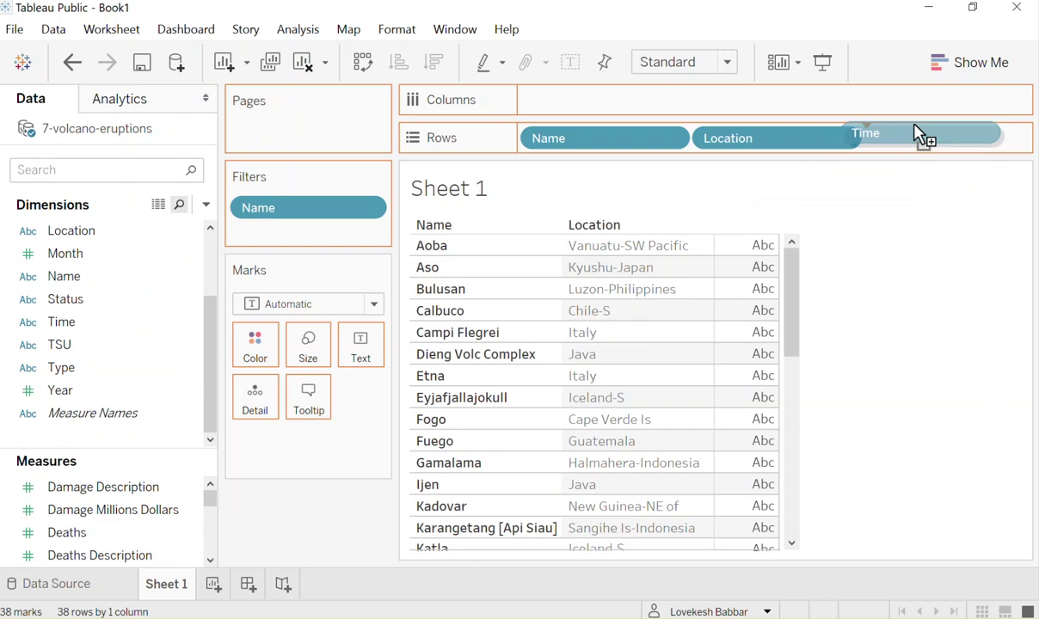
drag(918, 133, 921, 146)
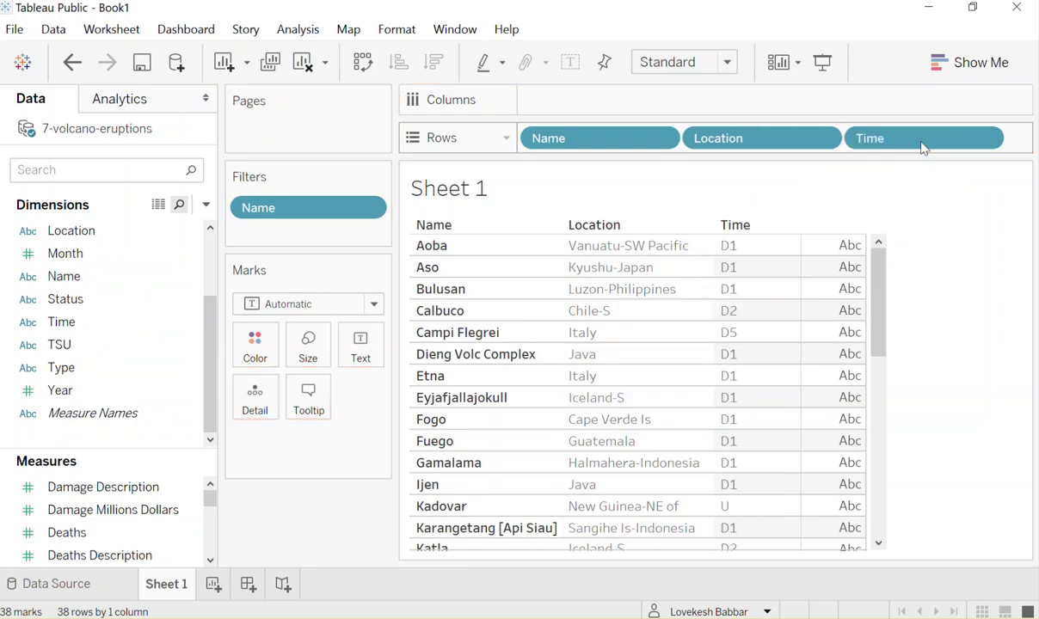
Examine the Time codes listed for the volcanoes in Sheet 1, highlighting the one for Kadovar
drag(878, 320, 890, 295)
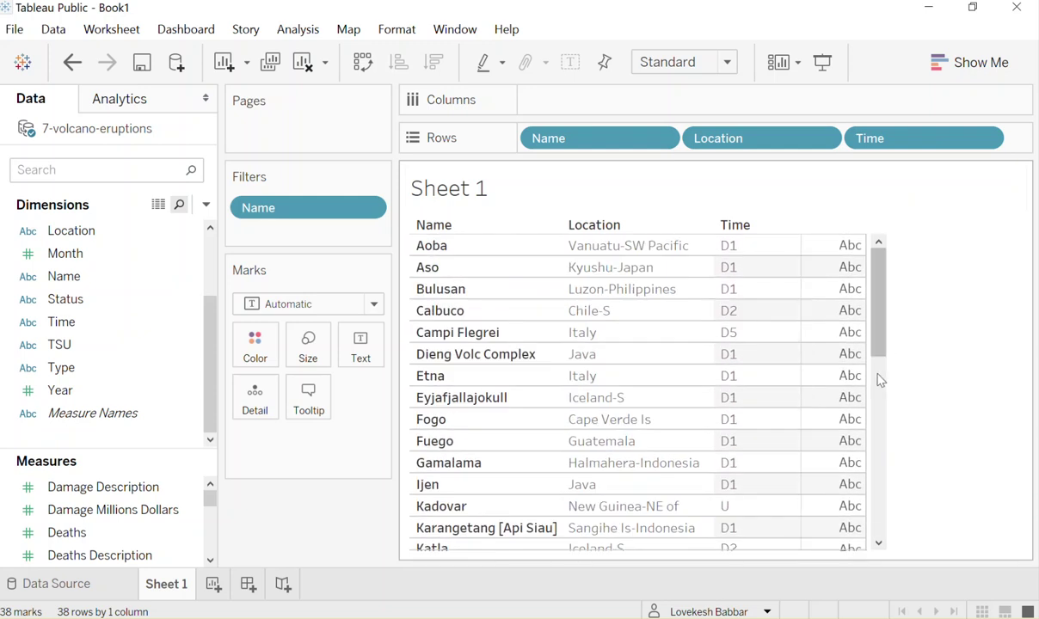
drag(882, 332, 892, 351)
scroll(892, 351, down, 1)
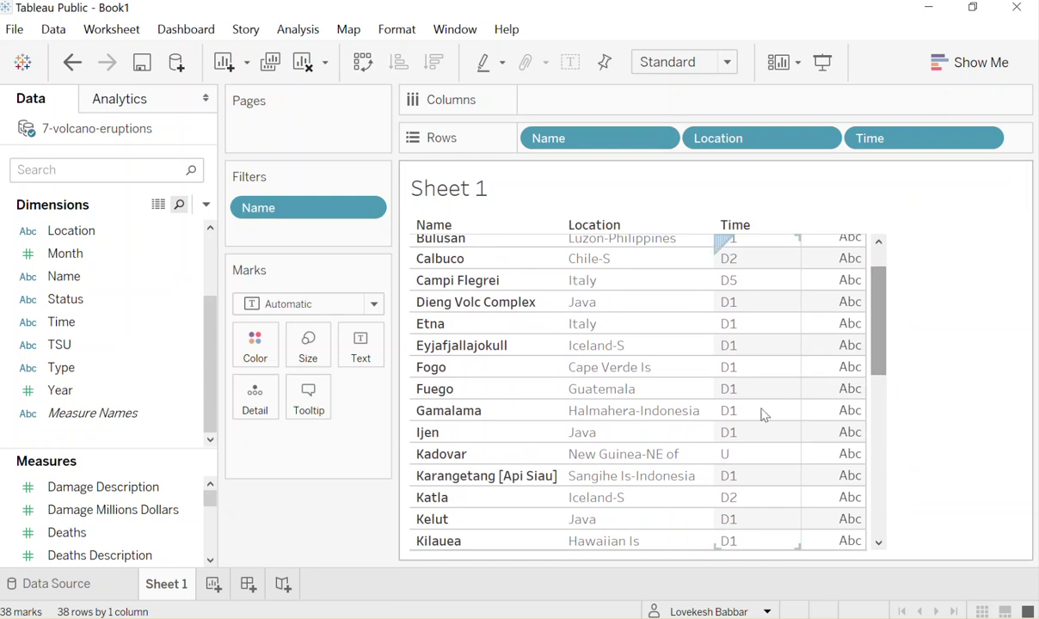
click(729, 453)
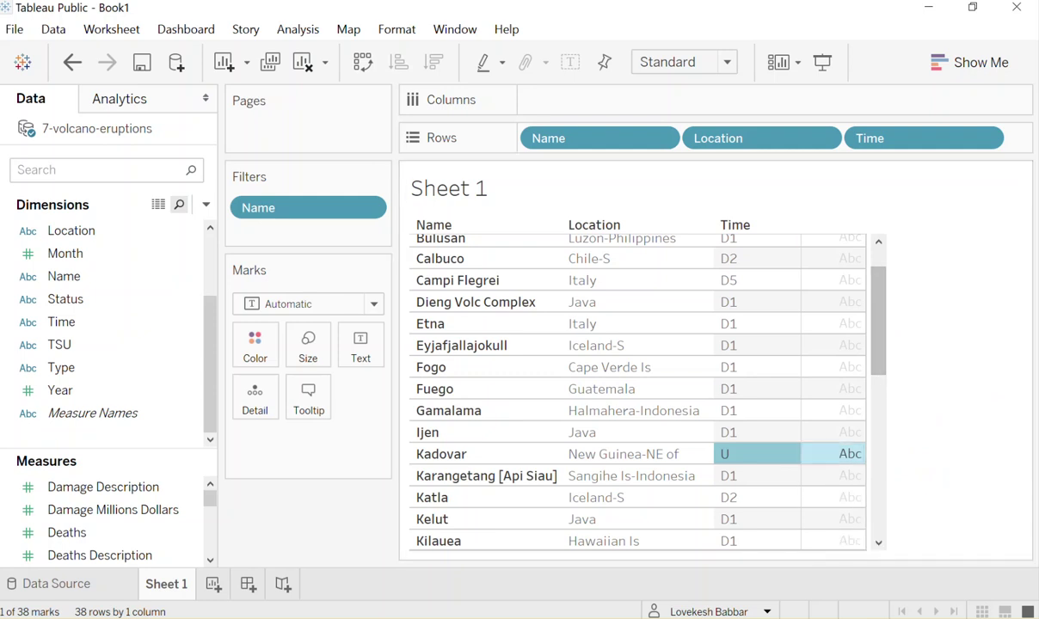
Switch to File Explorer and close the Outlook window that is starting up
mouse_move(464, 618)
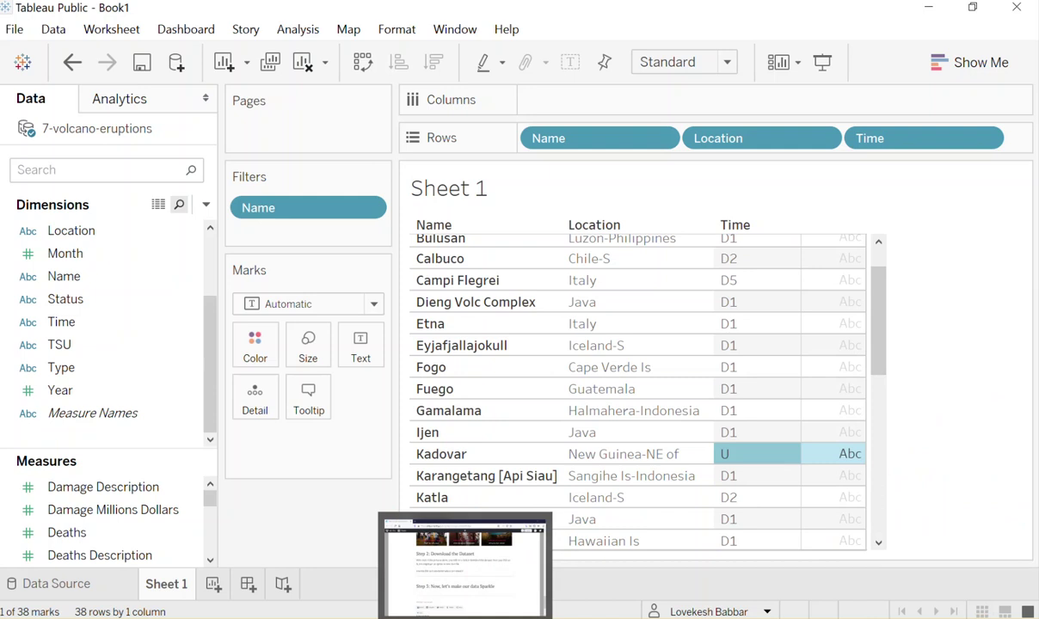
mouse_move(191, 618)
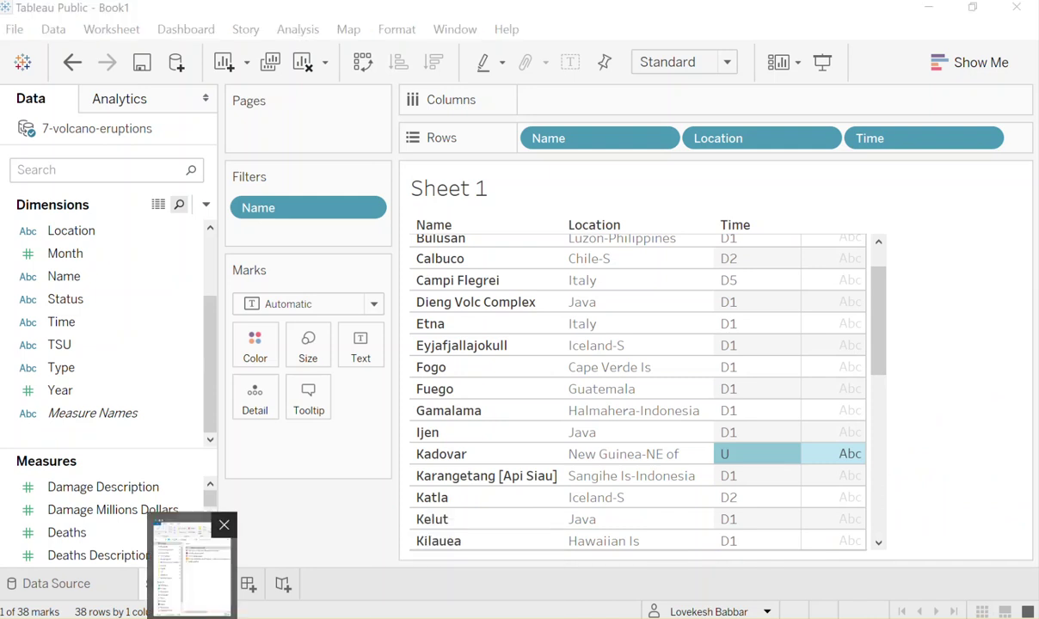
click(190, 618)
mouse_move(311, 613)
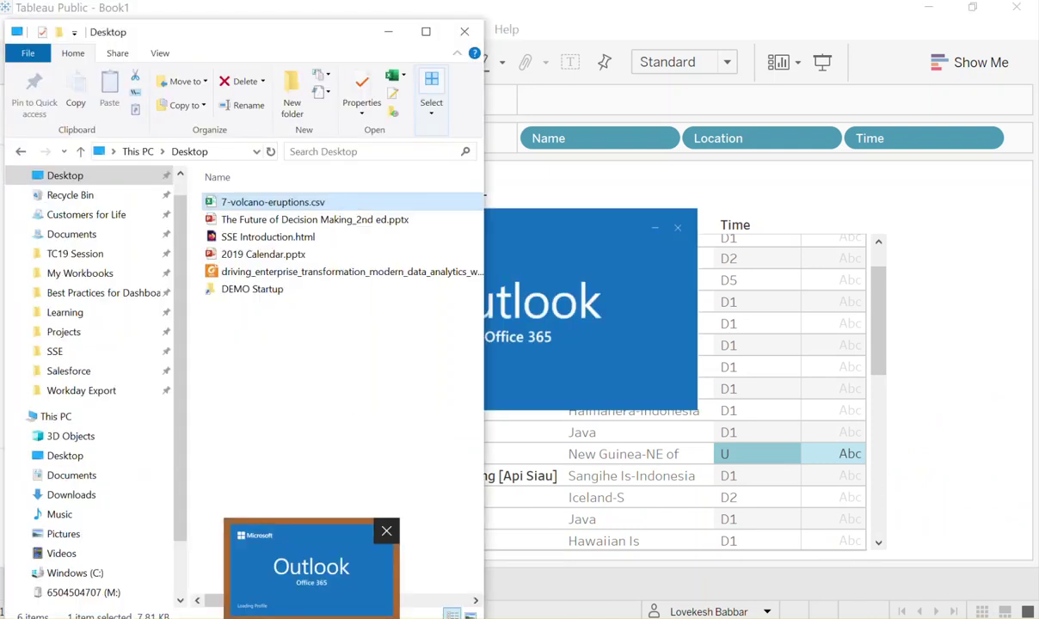
right_click(311, 614)
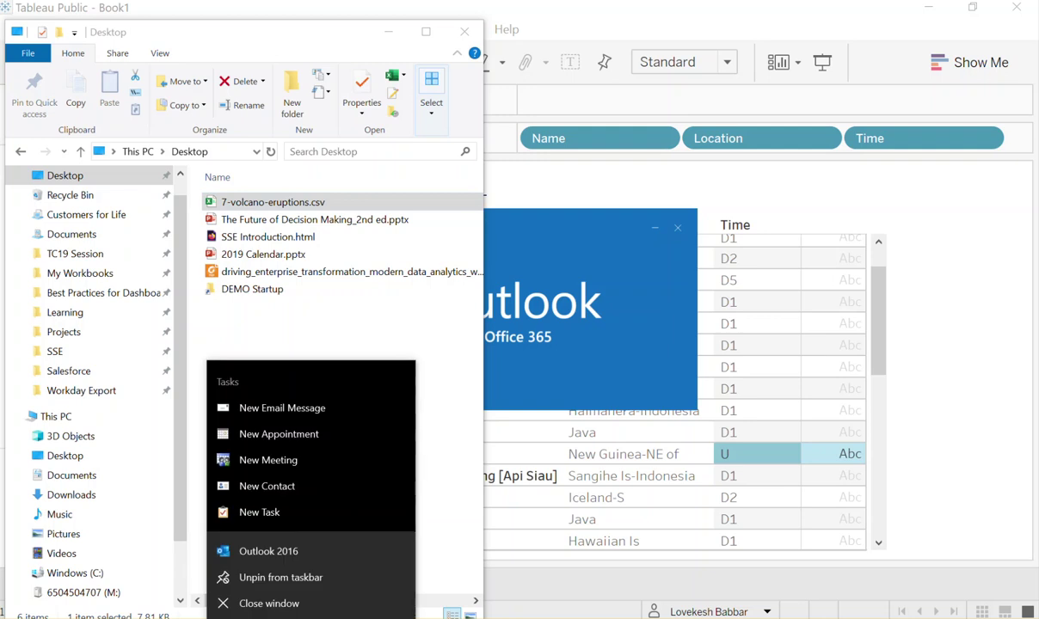
click(306, 600)
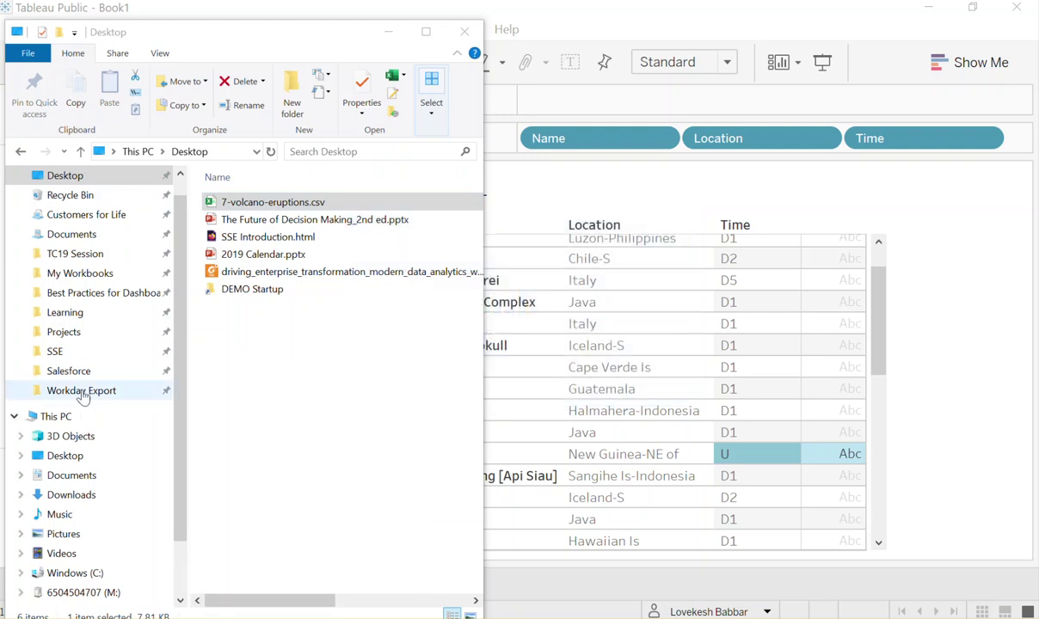
Open the 7-volcano-eruptions-info link from the Data+Kids folder inside Projects
click(79, 333)
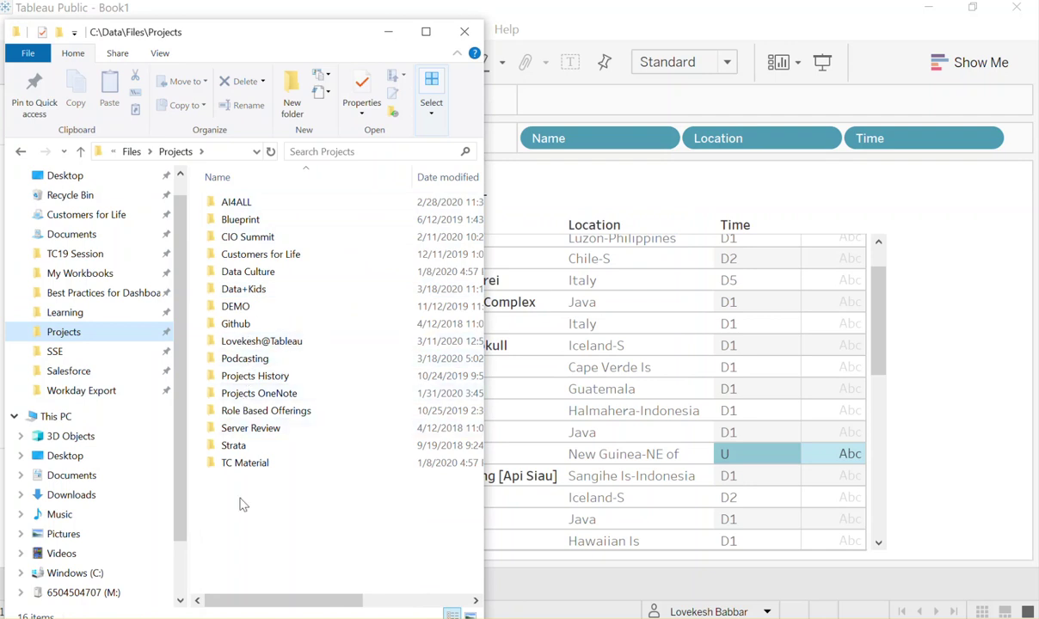
double_click(249, 290)
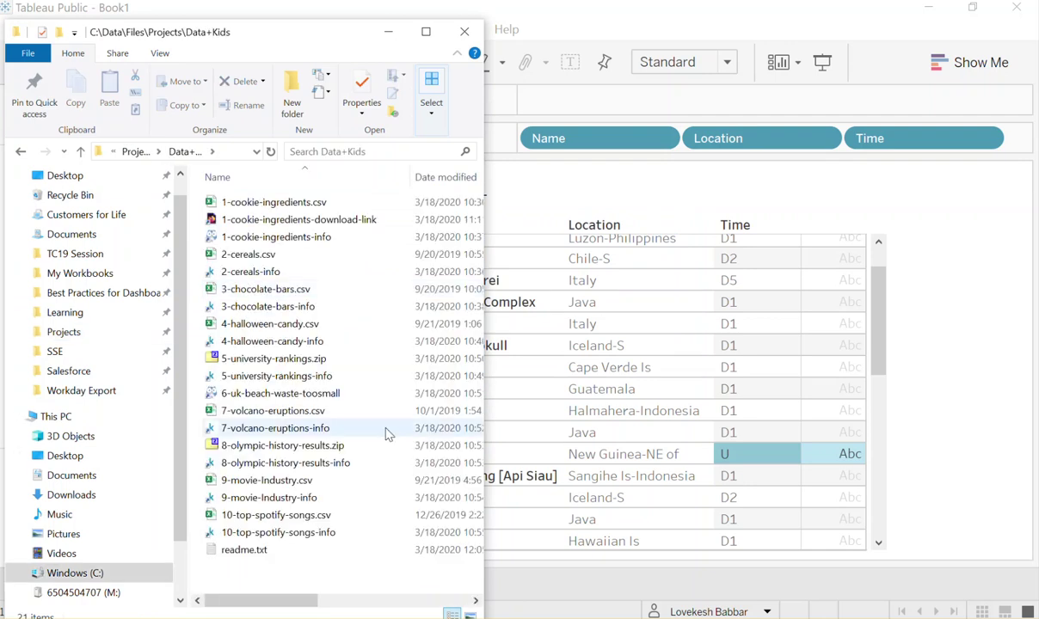
double_click(311, 429)
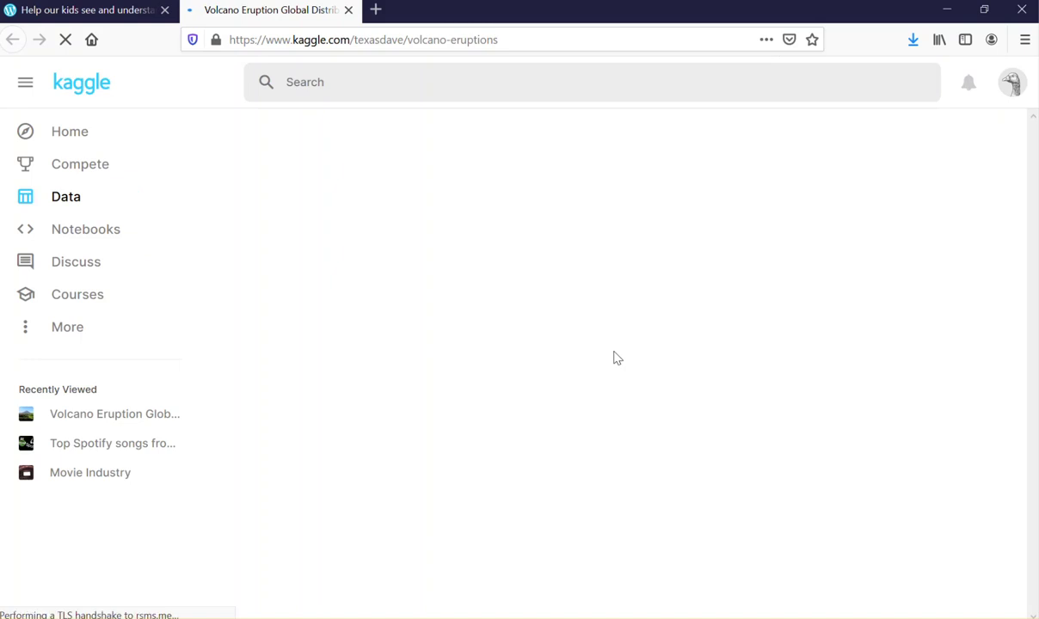
Review the Kaggle overview and Metadata of the Volcano Eruption Global Distribution dataset
scroll(616, 358, down, 2)
scroll(610, 348, down, 1)
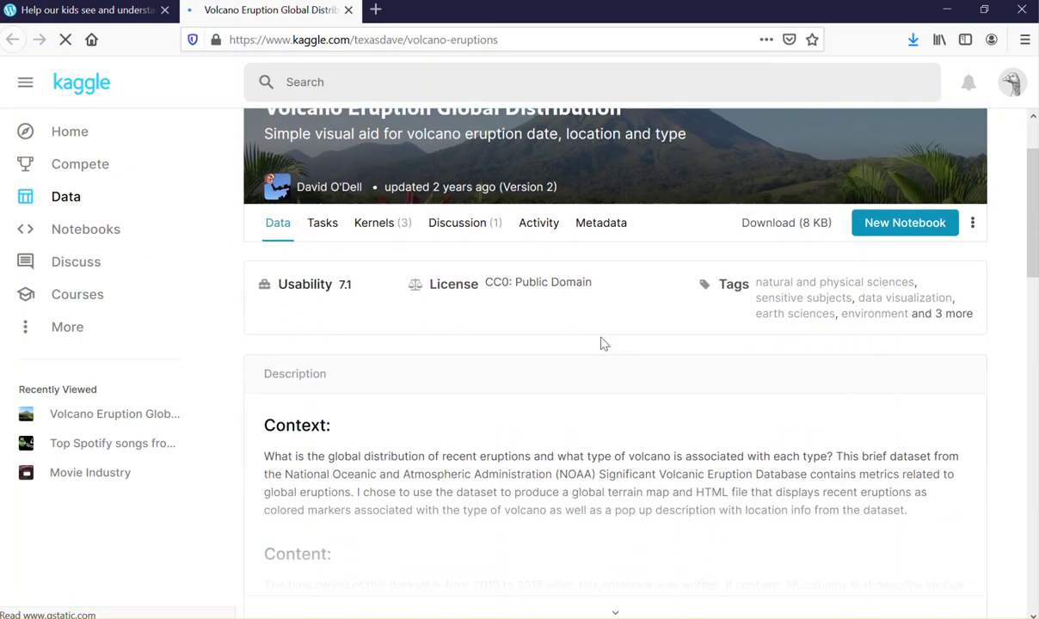
click(576, 222)
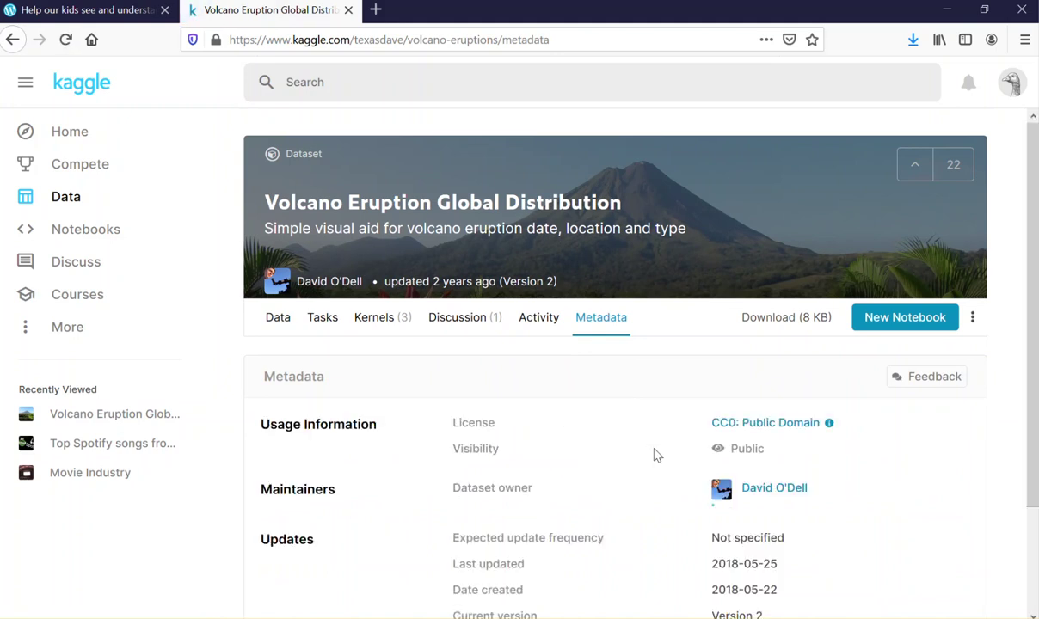
scroll(653, 455, down, 3)
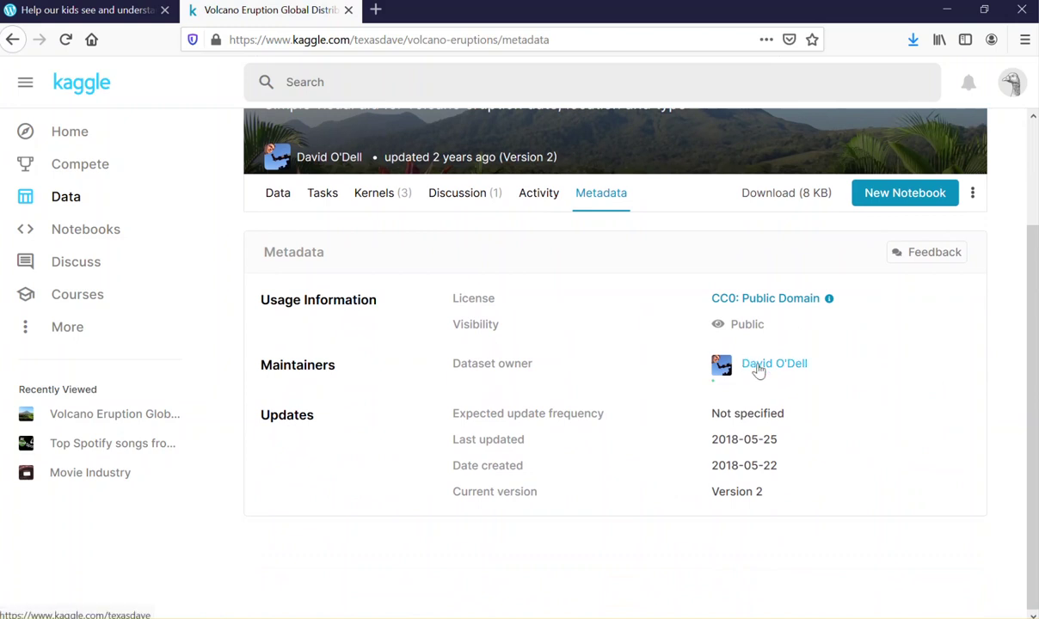
Return to the dataset's Data page, expand its full description and review the list of columns
click(283, 197)
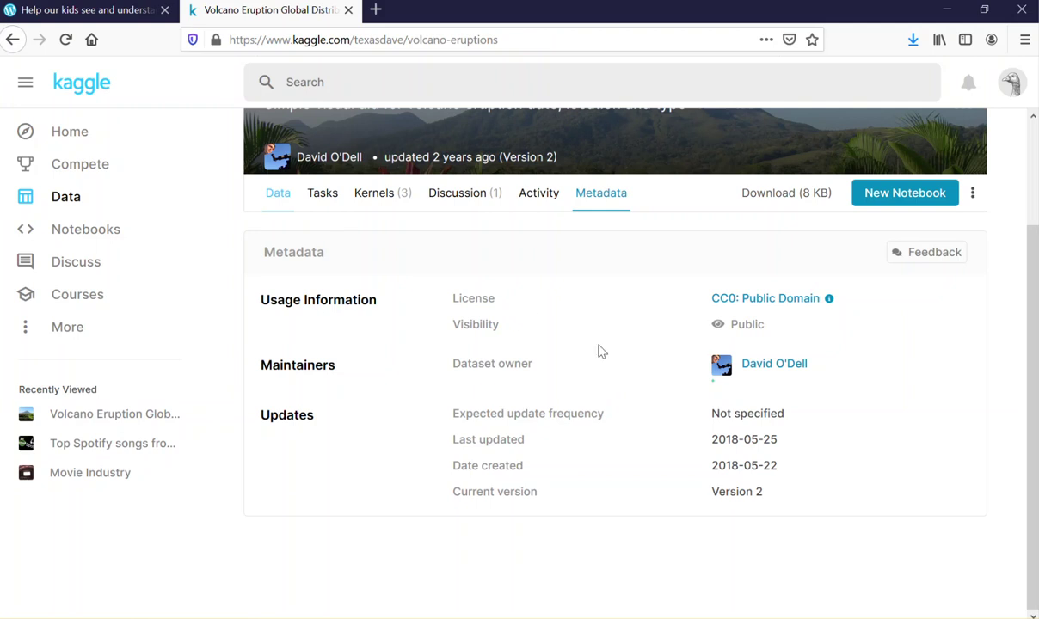
scroll(603, 410, down, 2)
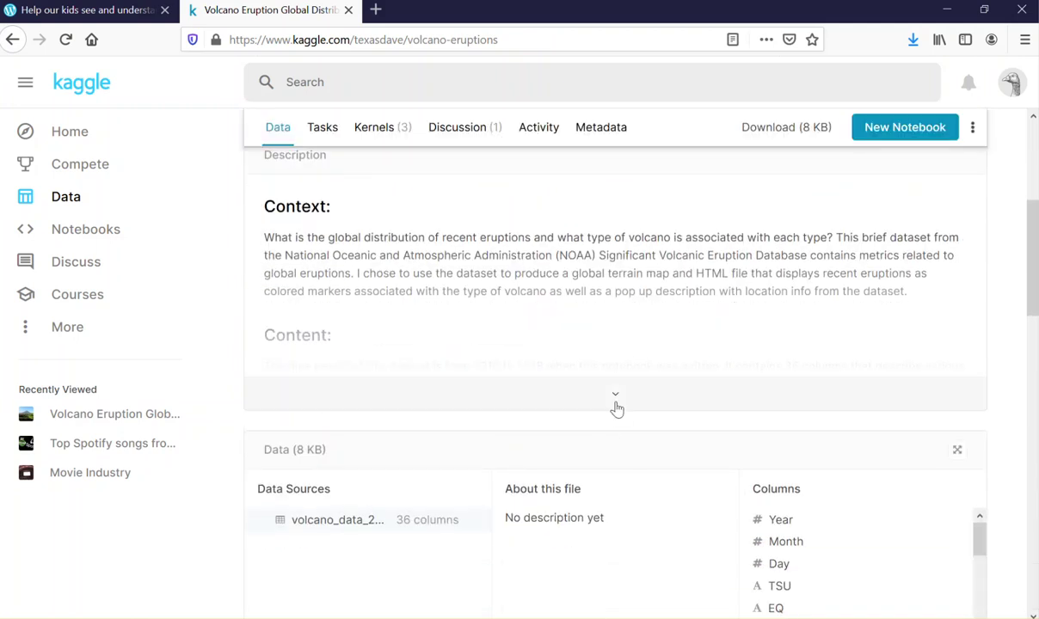
click(618, 410)
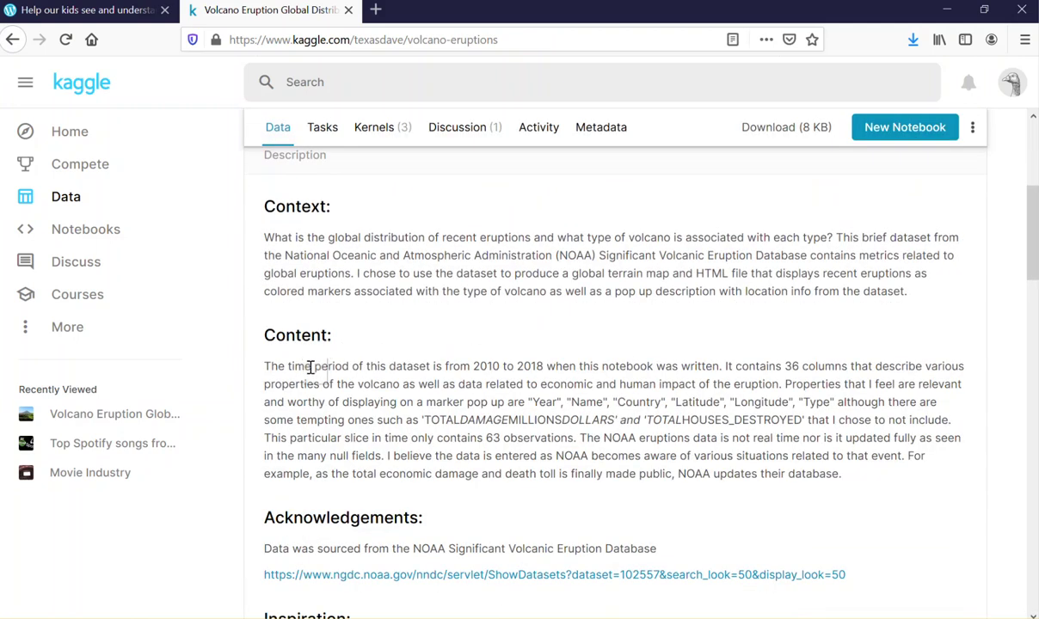
scroll(687, 427, down, 8)
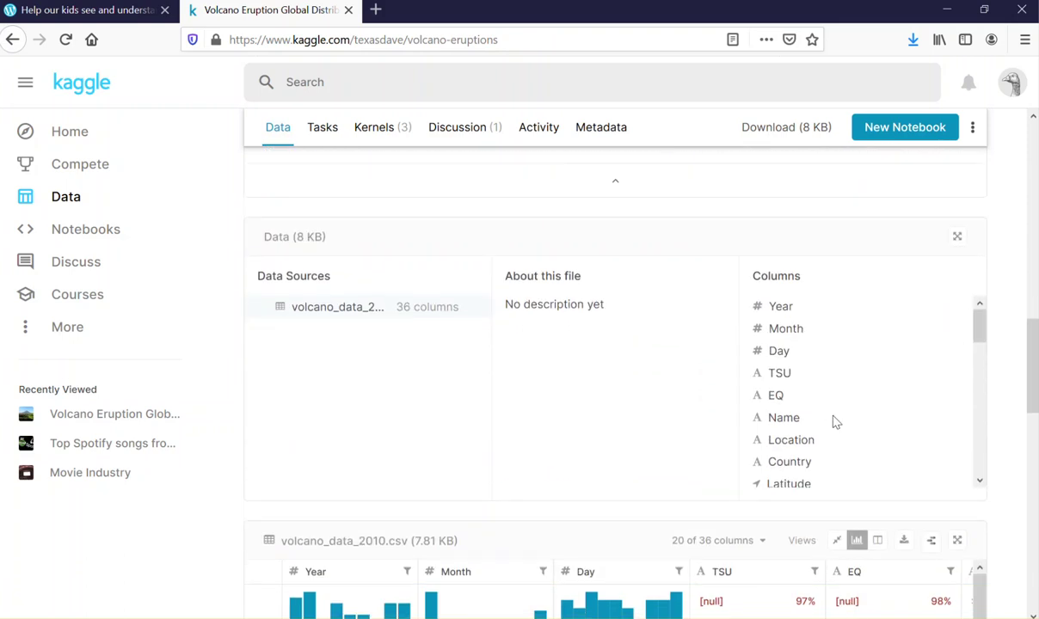
drag(978, 342, 982, 421)
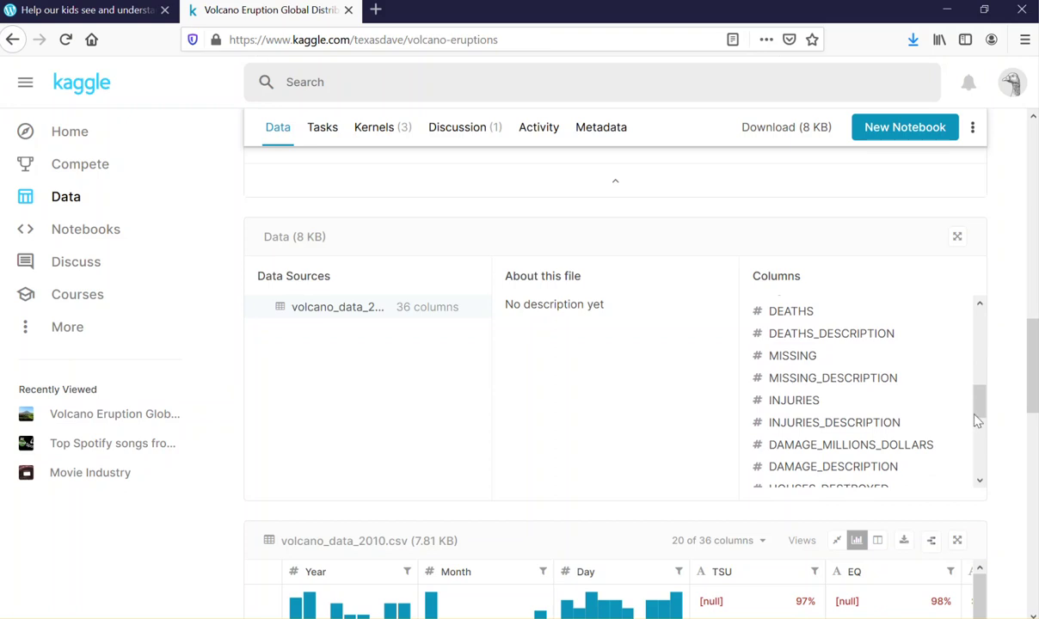
scroll(978, 419, up, 3)
scroll(531, 386, up, 6)
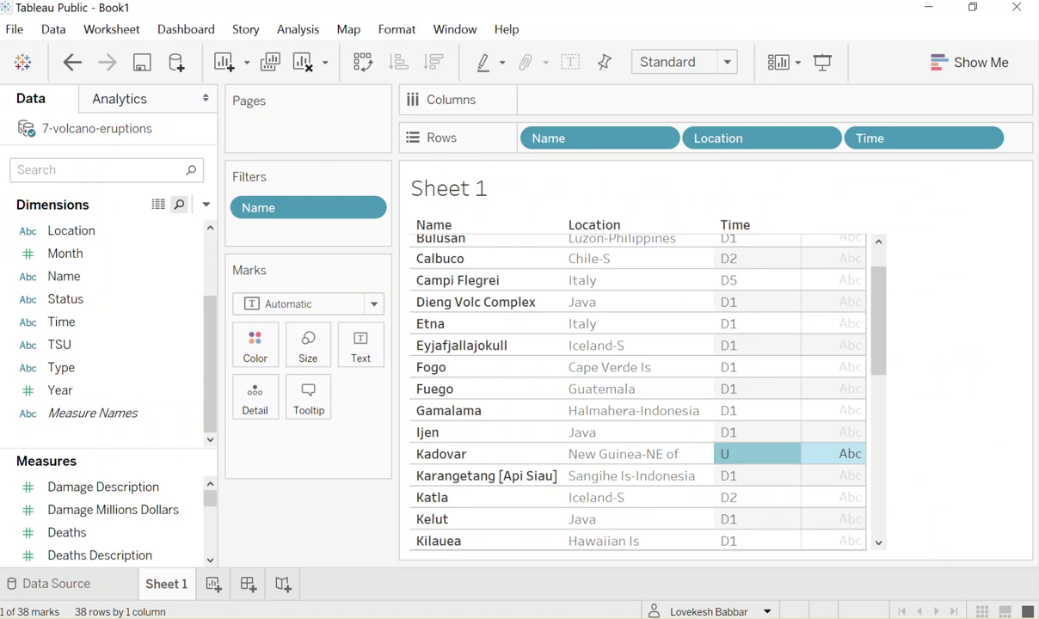
Switch back to Tableau Public, clear the highlighted mark and remove Time from Rows
click(922, 165)
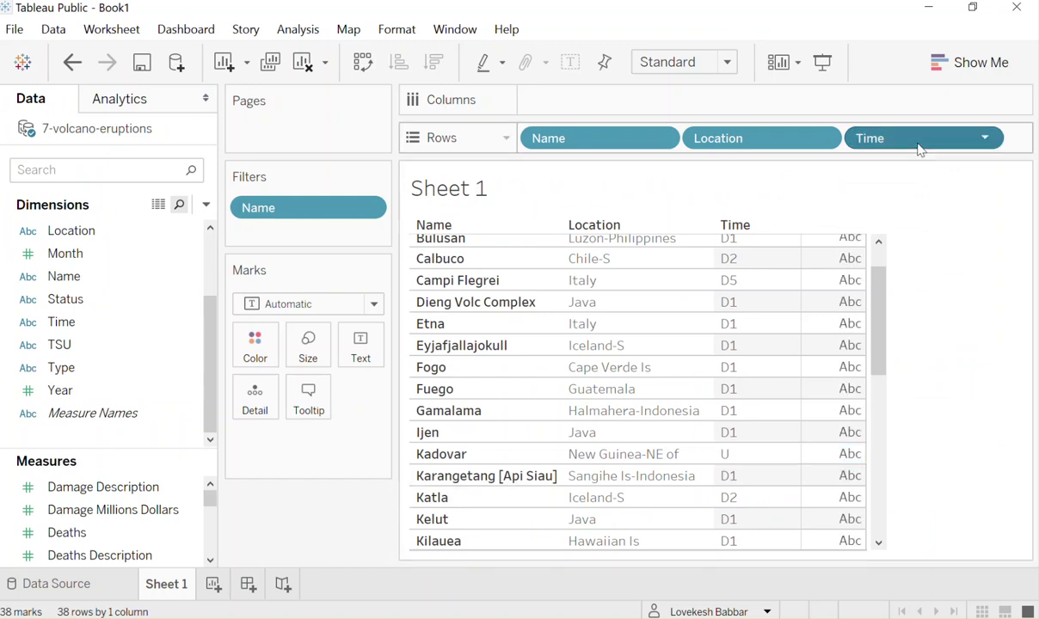
drag(920, 149, 927, 156)
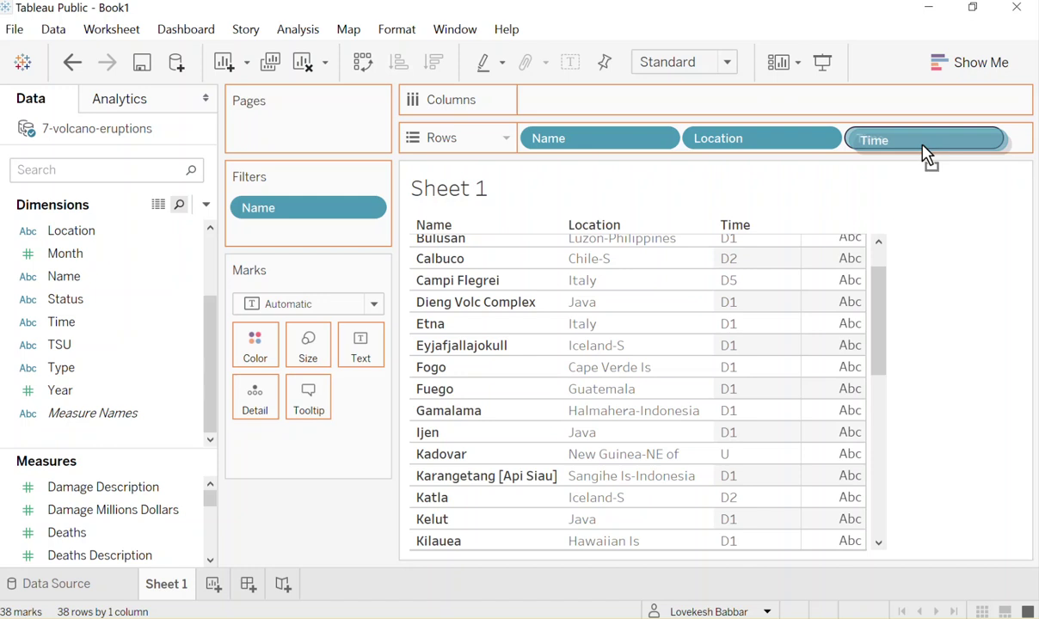
drag(925, 155, 170, 305)
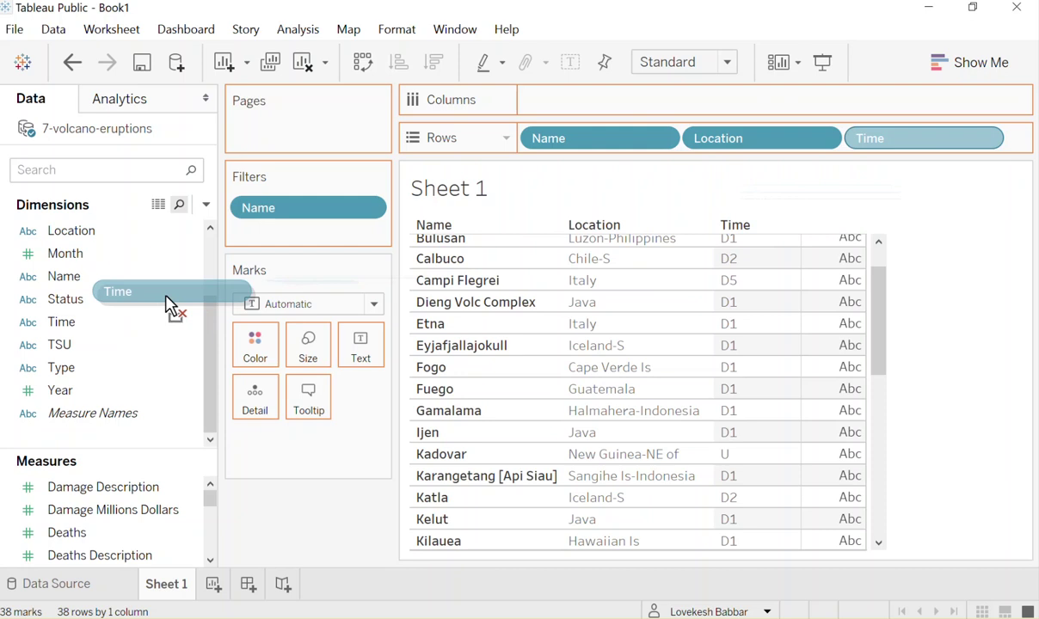
drag(166, 306, 167, 296)
click(69, 324)
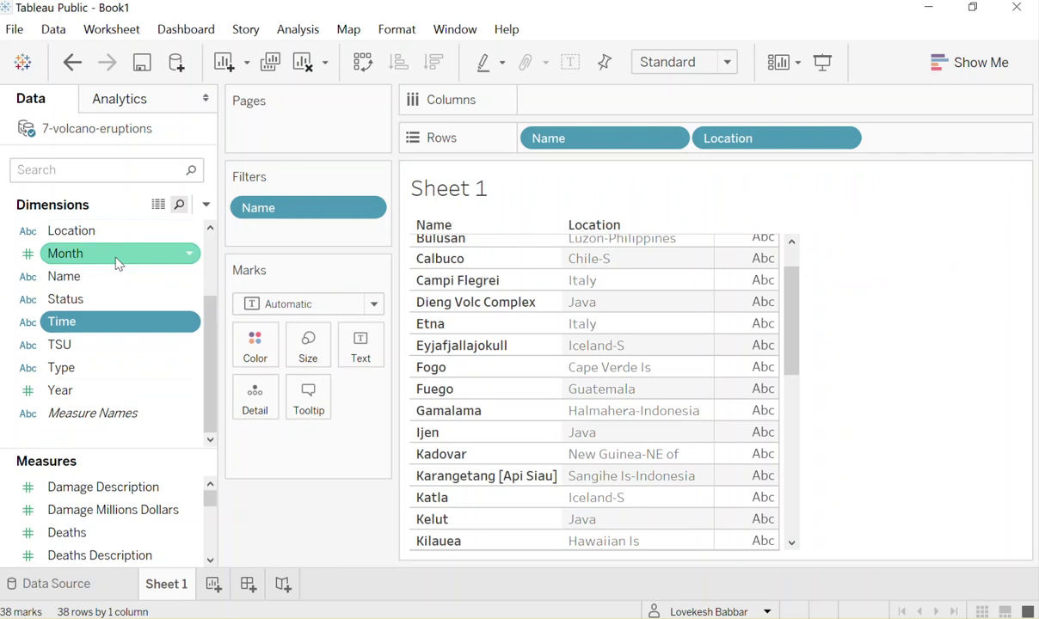
Try adding the Month, Day and Year dimensions after Location in Rows
scroll(116, 262, up, 3)
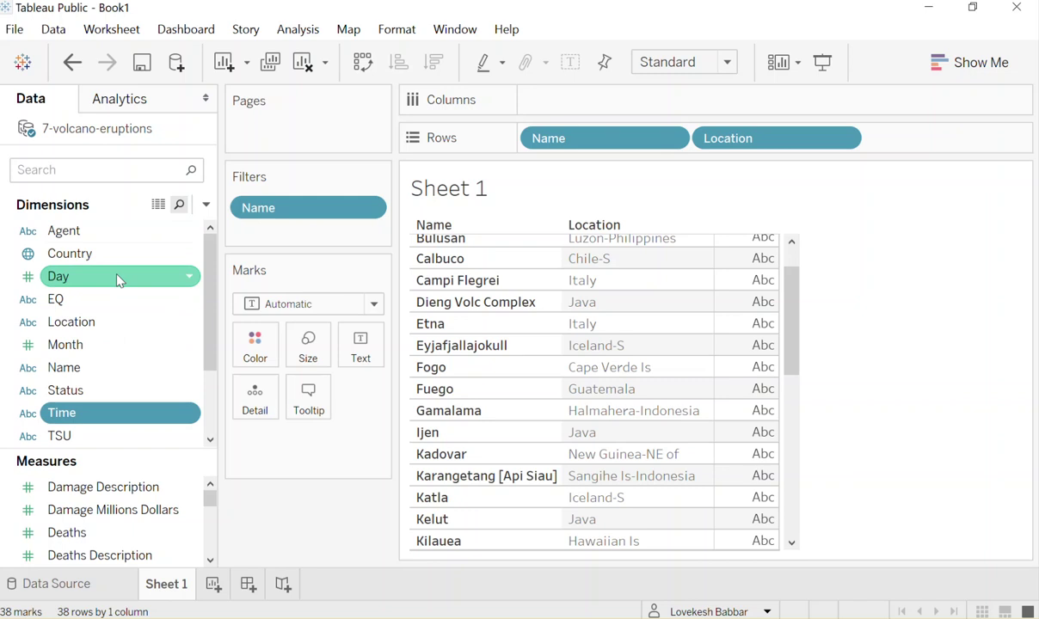
drag(113, 345, 920, 145)
drag(114, 279, 989, 155)
scroll(128, 413, down, 1)
drag(104, 414, 1020, 193)
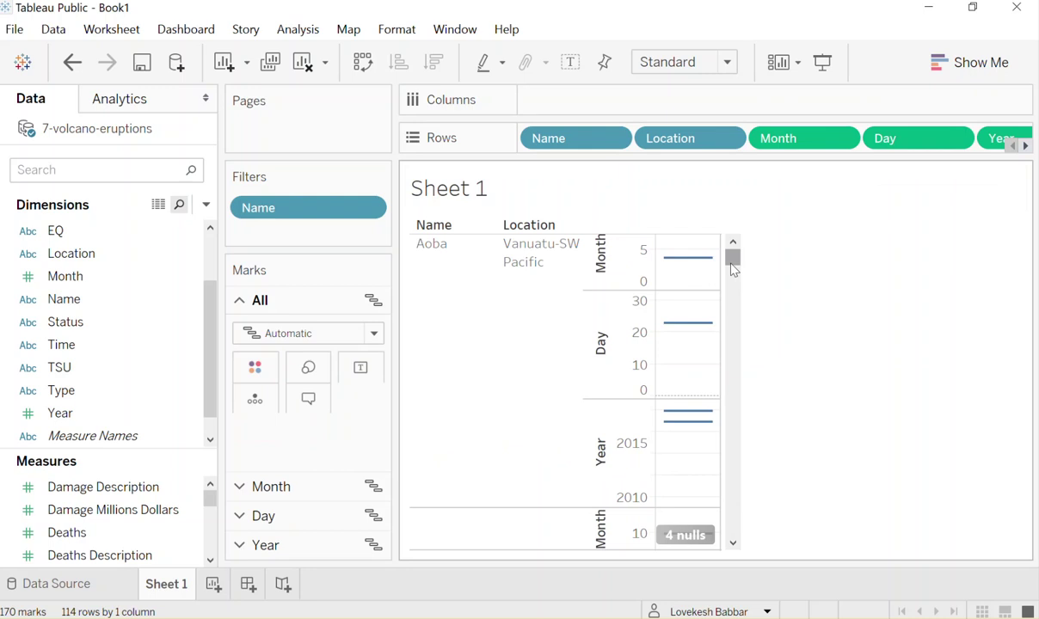
Undo the addition of Month, Day and Year so that Rows holds only Name and Location
click(72, 63)
click(73, 62)
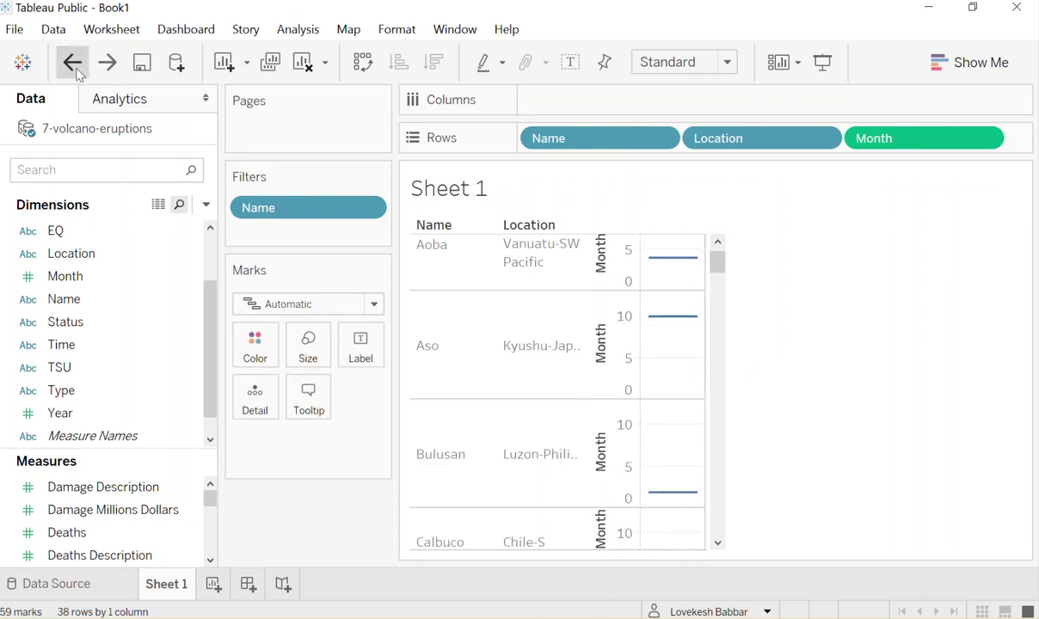
click(72, 63)
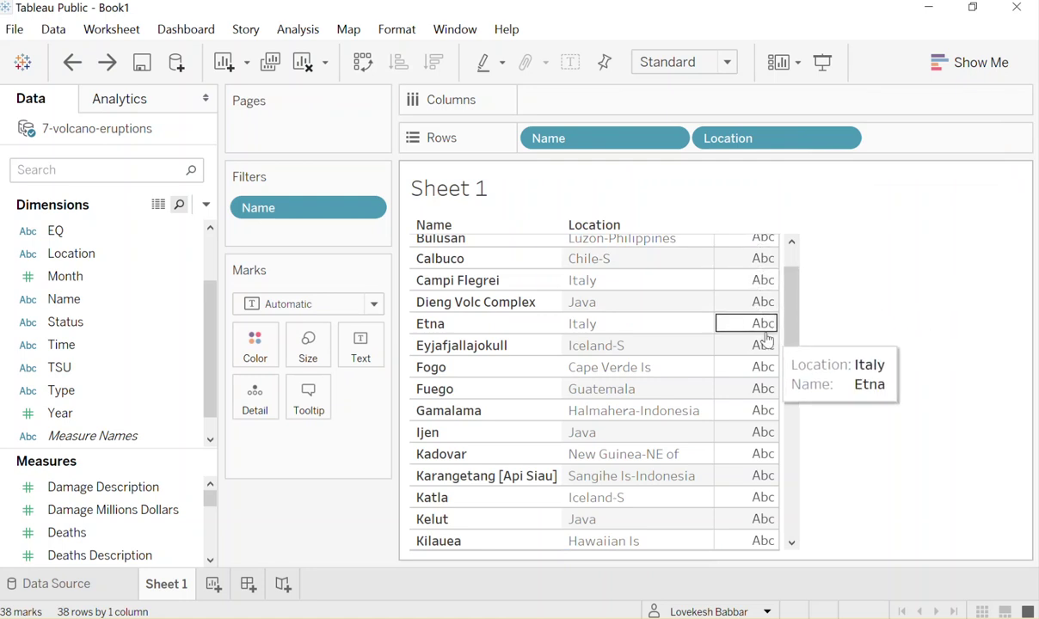
mouse_move(765, 241)
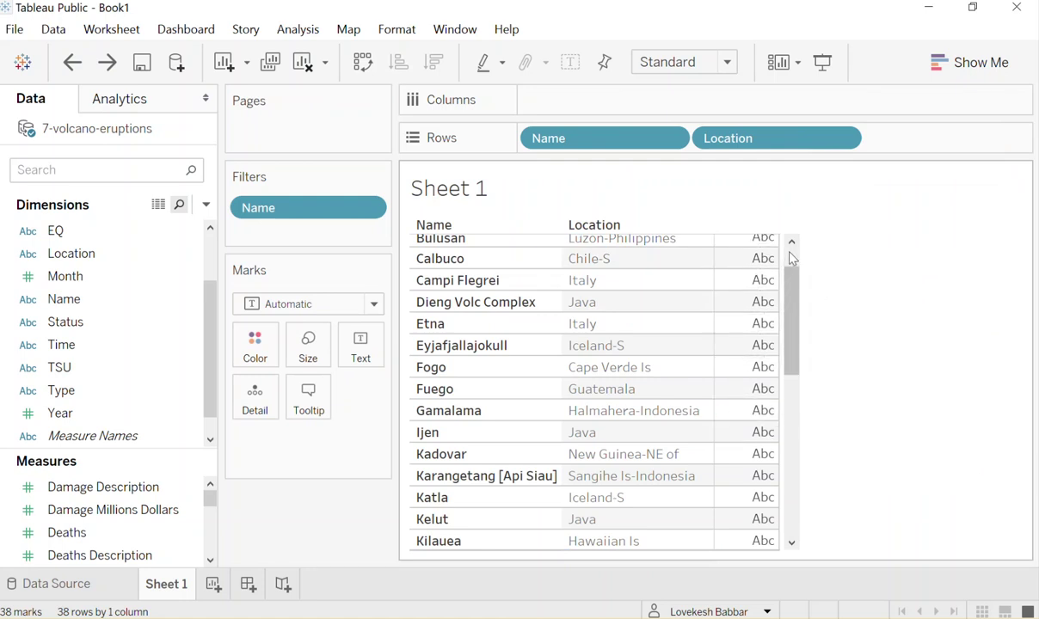
scroll(748, 344, up, 1)
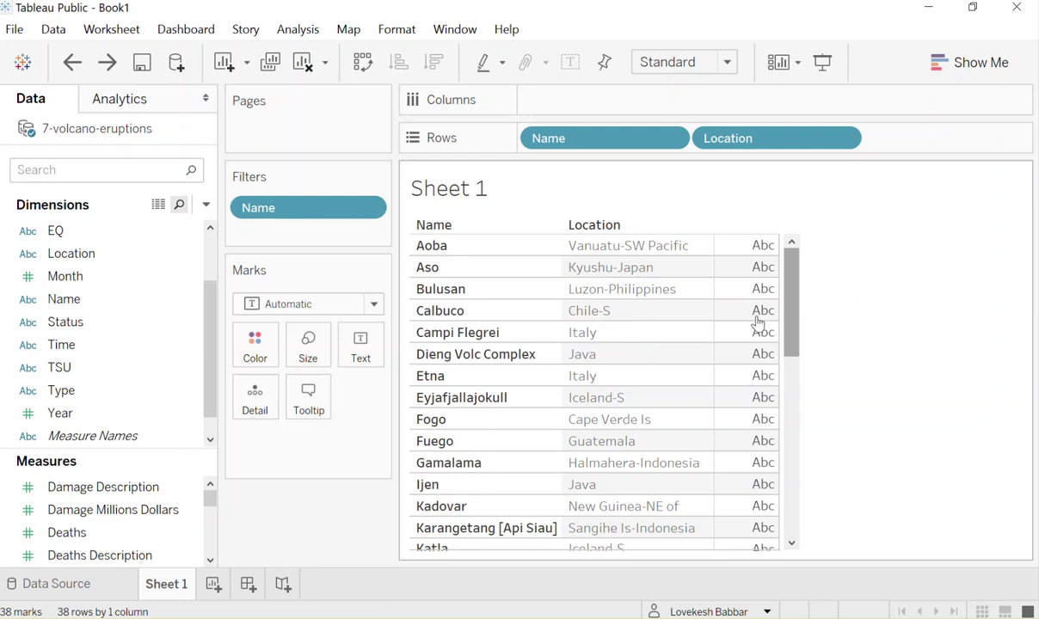
Enlarge the Measures list in the Data pane and select the Deaths measure
drag(148, 444, 153, 387)
mouse_move(215, 451)
mouse_down()
mouse_move(213, 540)
mouse_move(218, 438)
mouse_up()
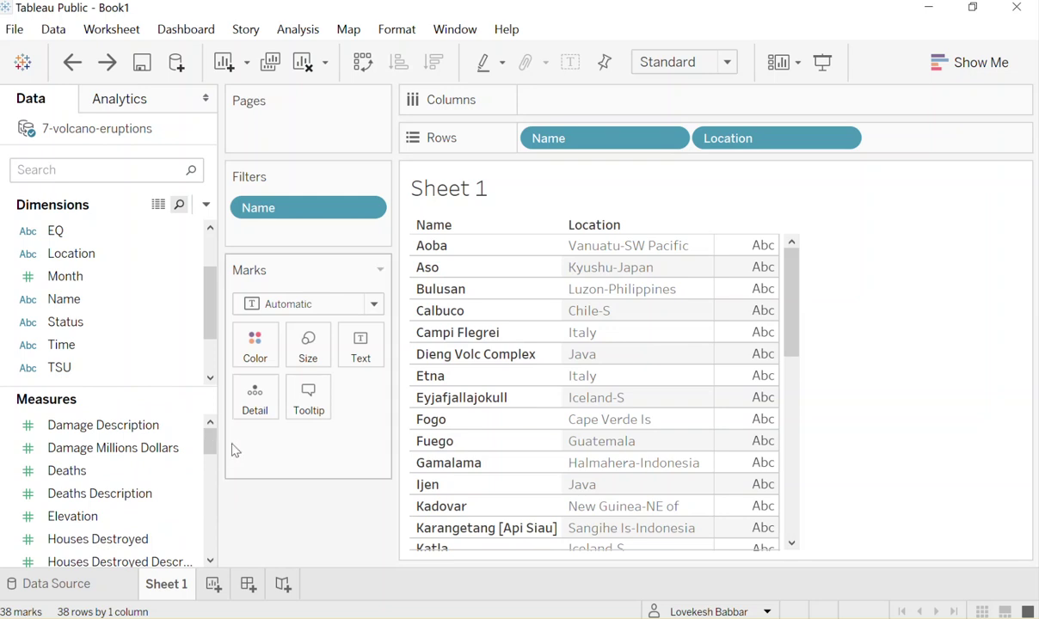
click(120, 445)
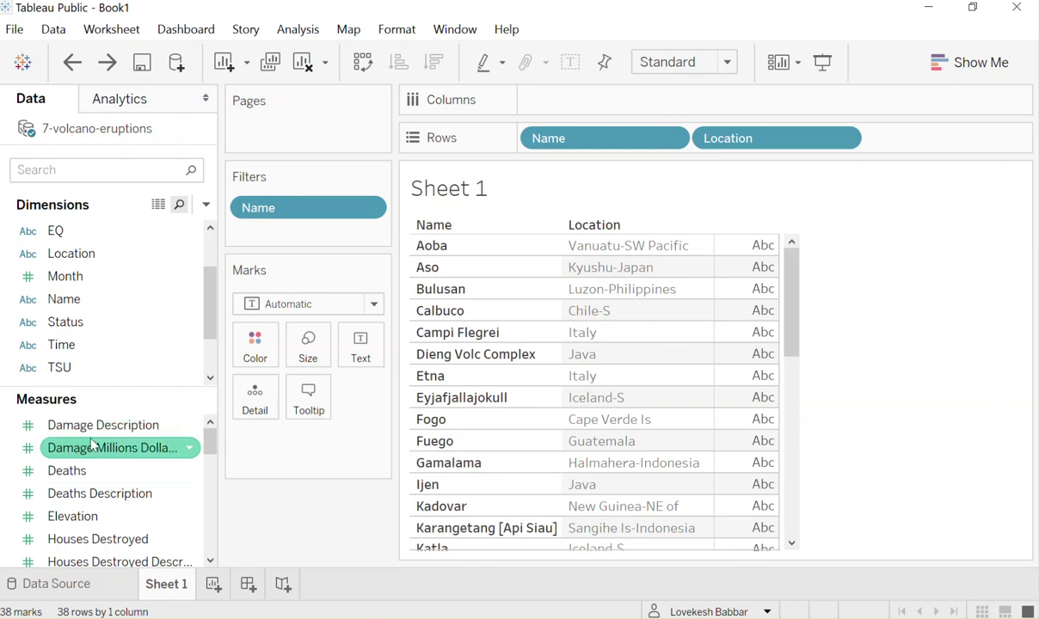
click(120, 476)
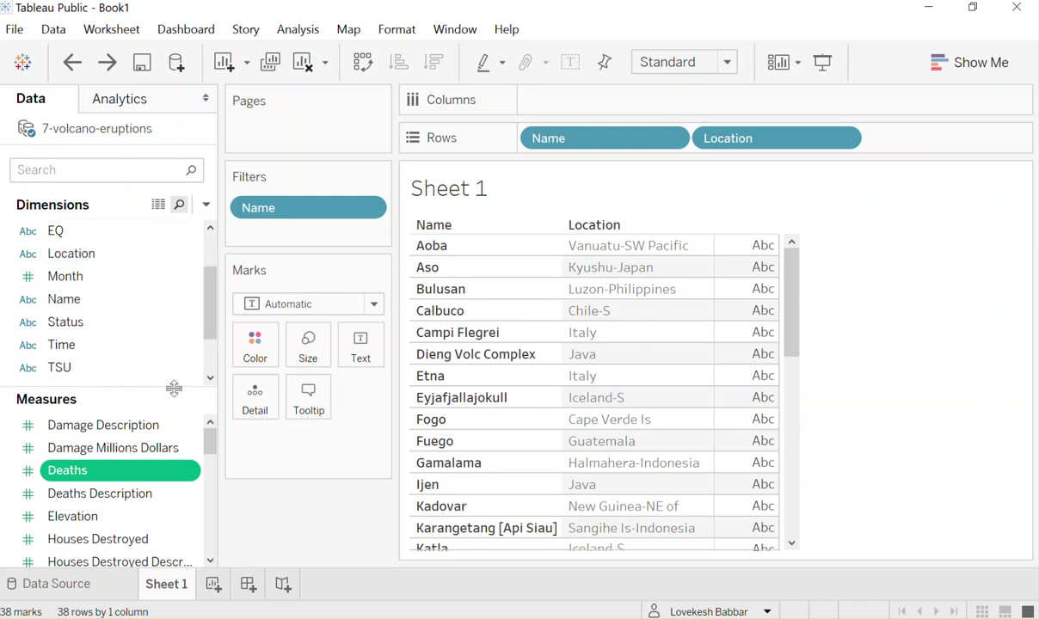
drag(134, 424, 718, 351)
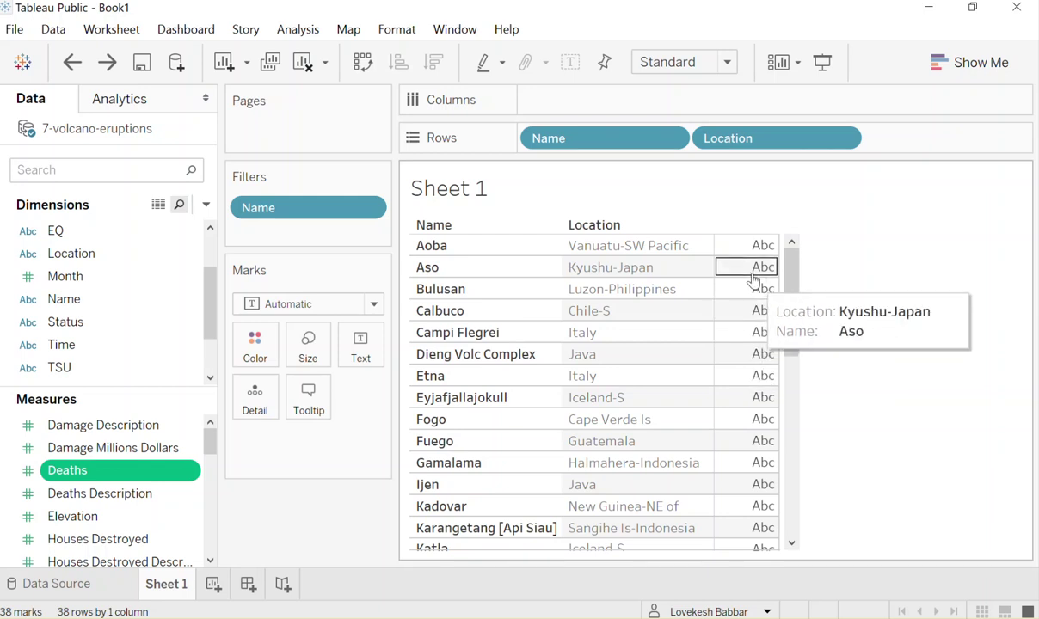
mouse_move(745, 398)
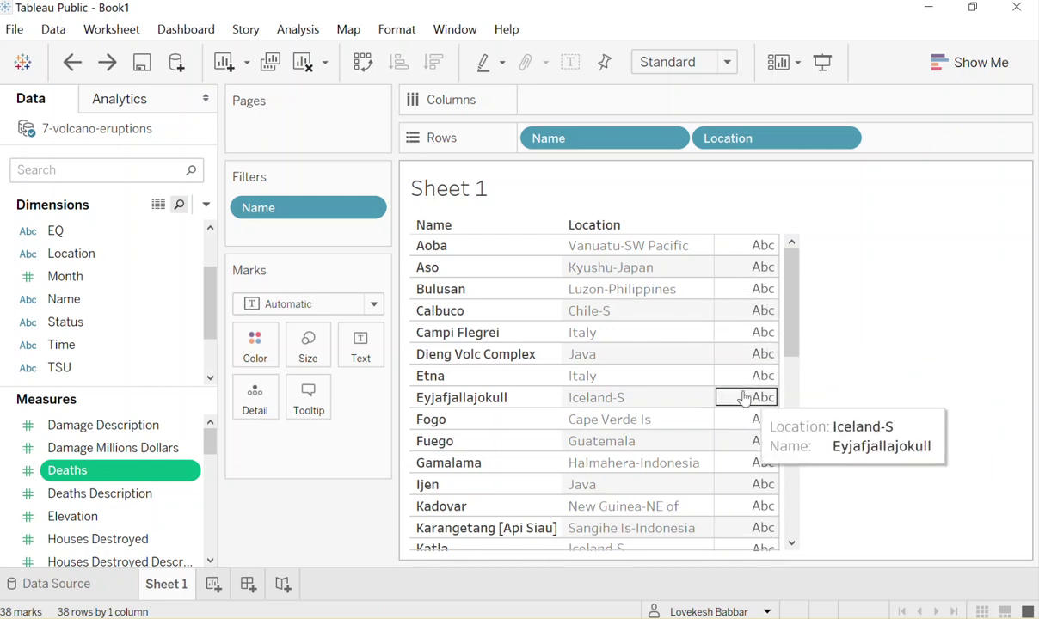
mouse_move(746, 322)
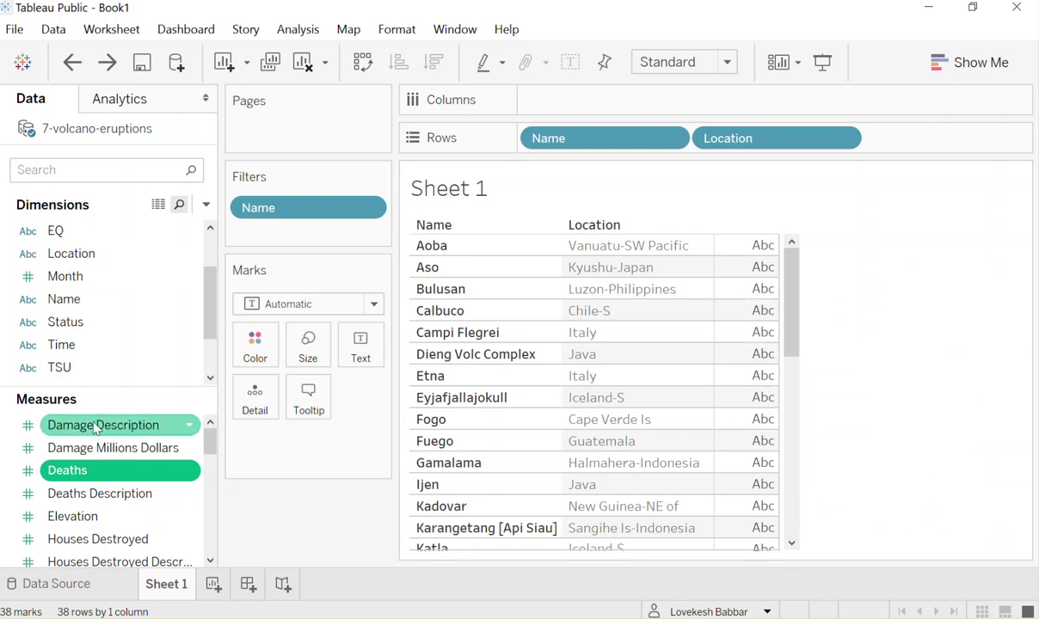
Sort the volcano names in descending order of Deaths by temporarily placing that measure in Columns
drag(95, 472, 572, 109)
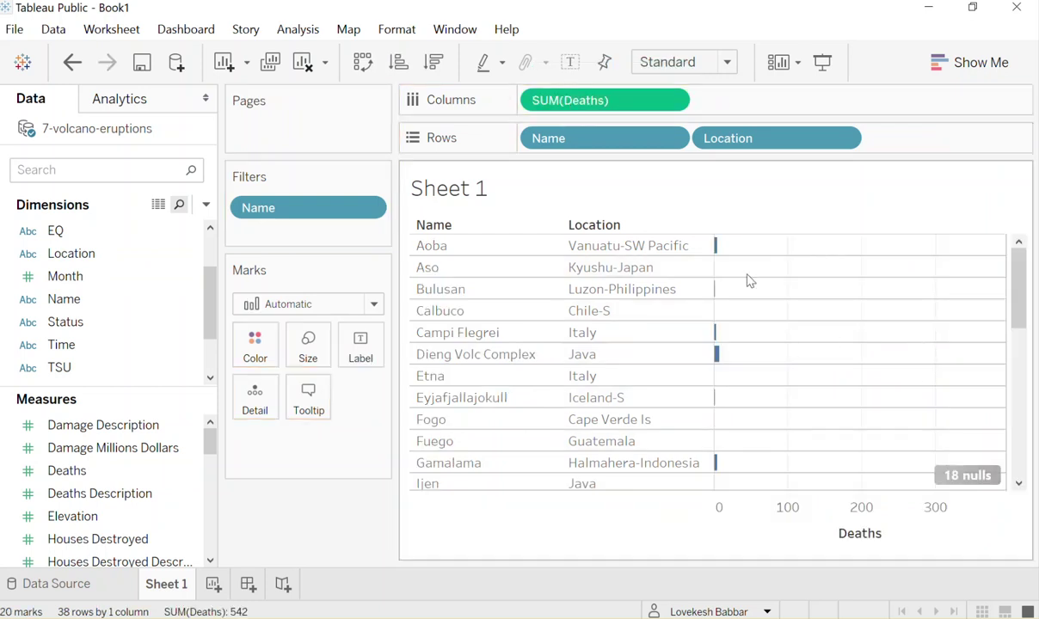
click(435, 69)
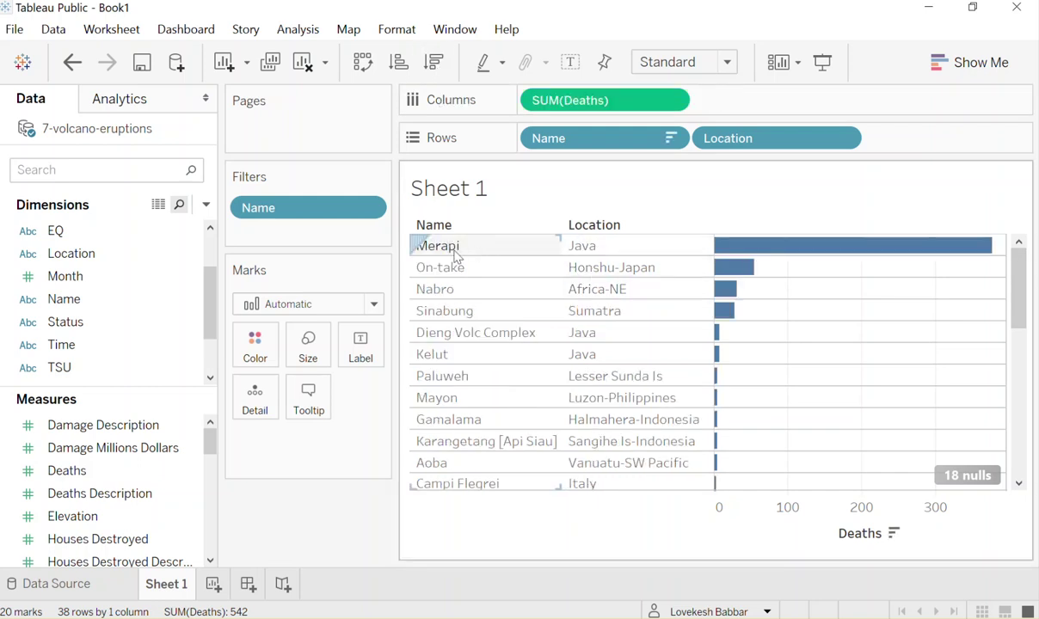
mouse_move(834, 263)
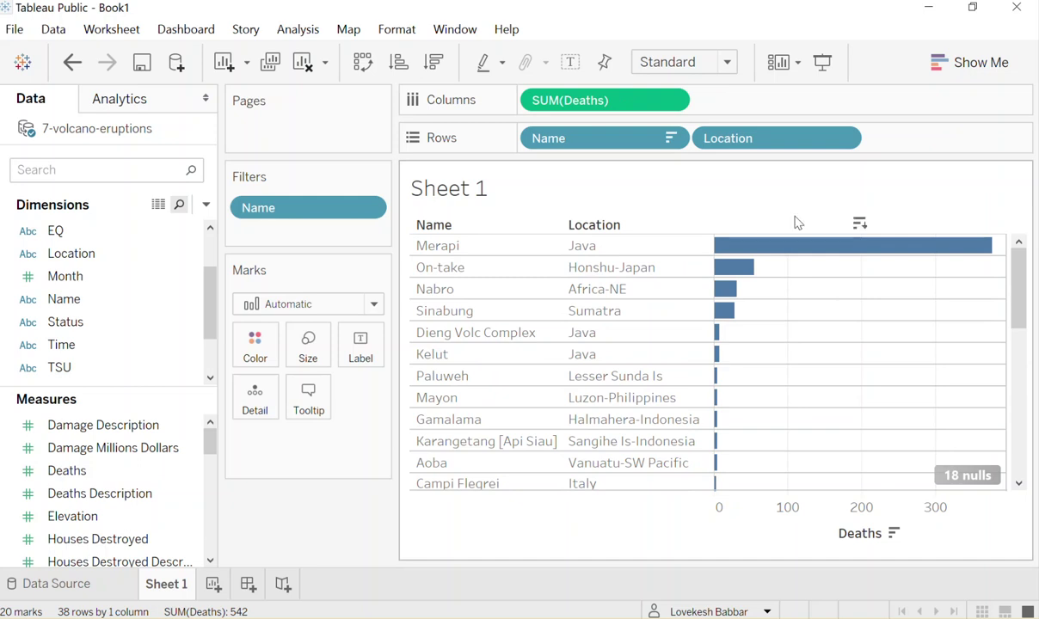
drag(593, 109, 140, 327)
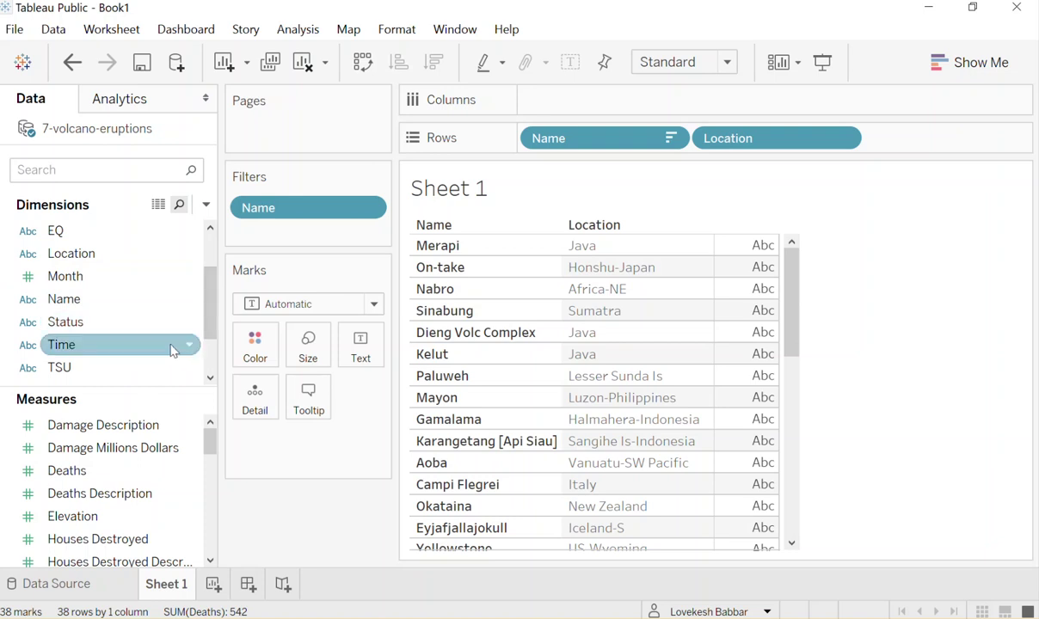
Add the Day, Month and Year dimensions to Rows after Location
scroll(143, 300, up, 1)
drag(138, 276, 920, 142)
drag(145, 354, 997, 142)
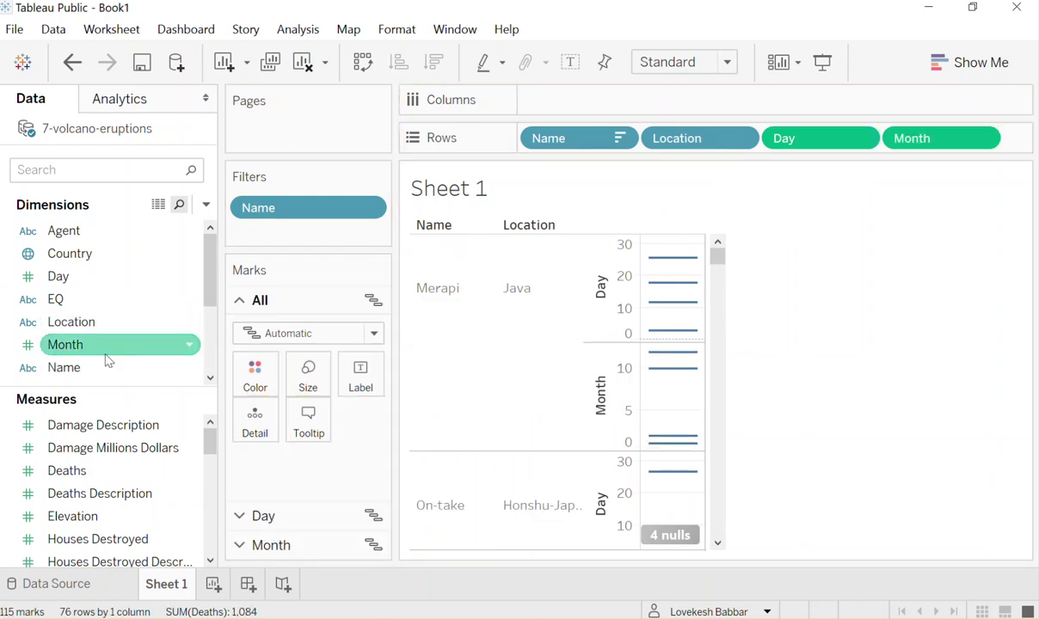
scroll(104, 354, down, 2)
drag(103, 349, 1022, 146)
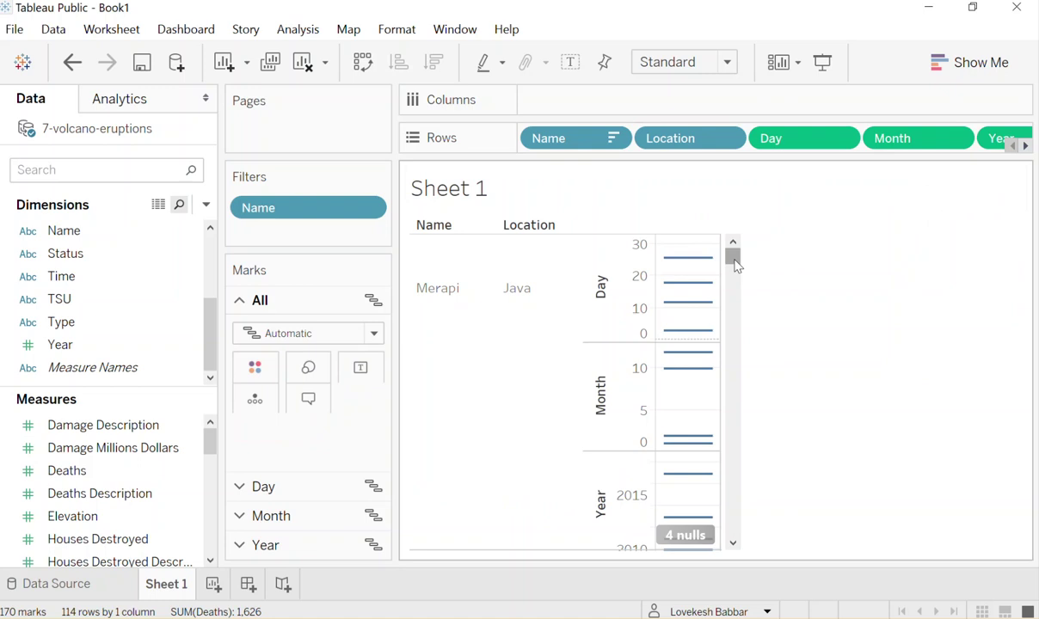
Convert Day, Month and Year in Rows from continuous to discrete
click(816, 143)
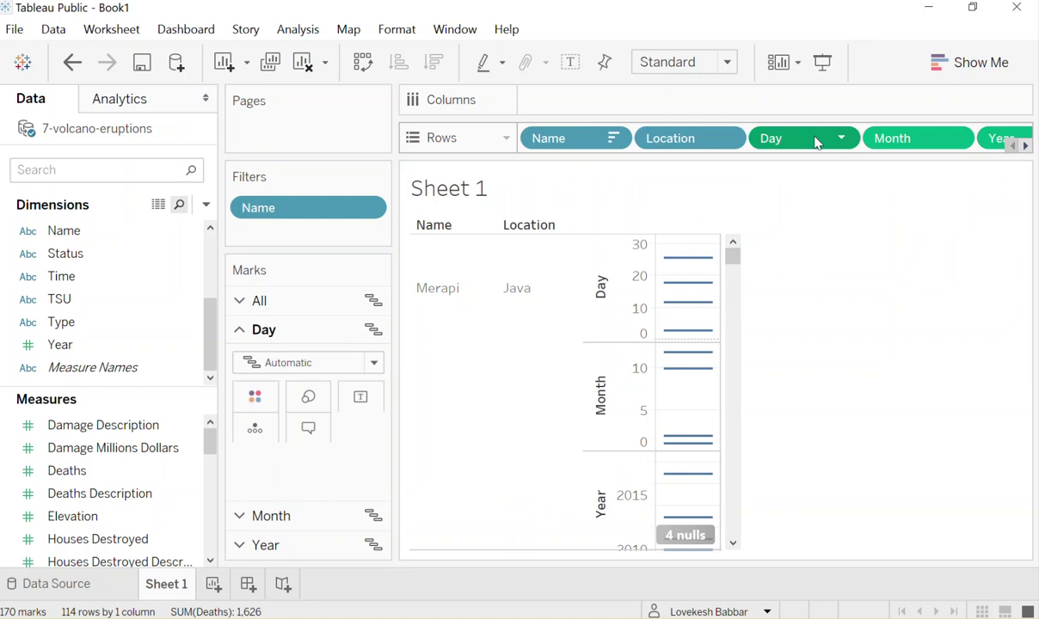
right_click(816, 143)
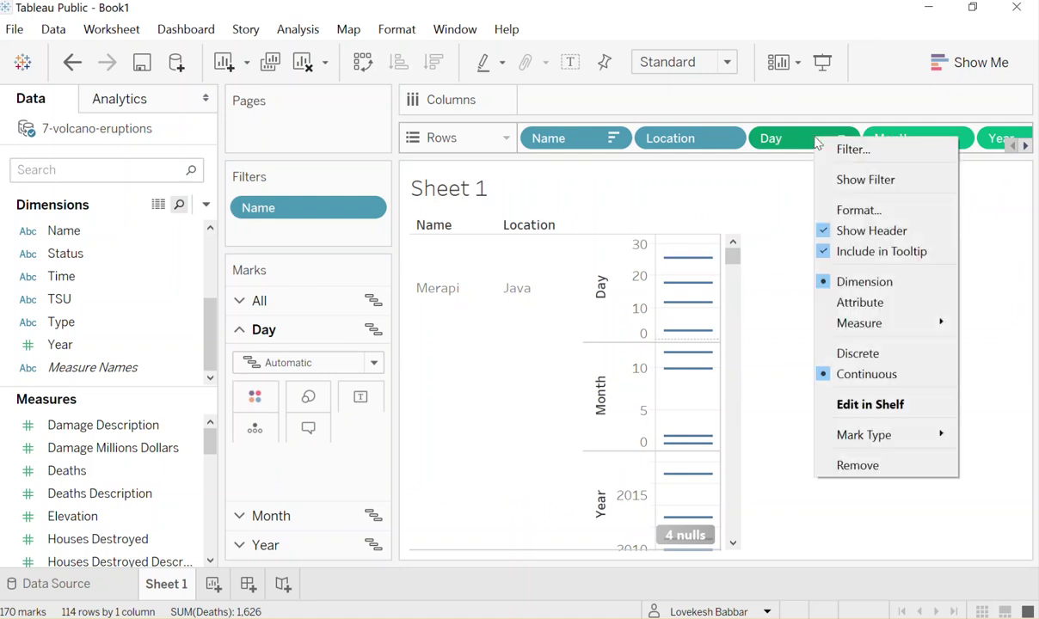
click(881, 364)
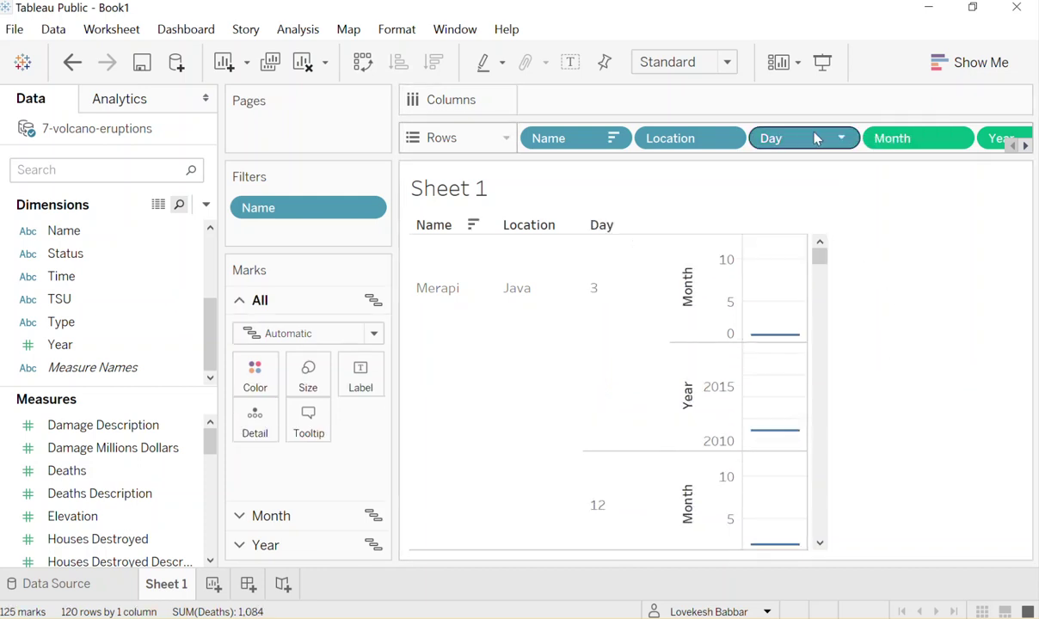
right_click(898, 140)
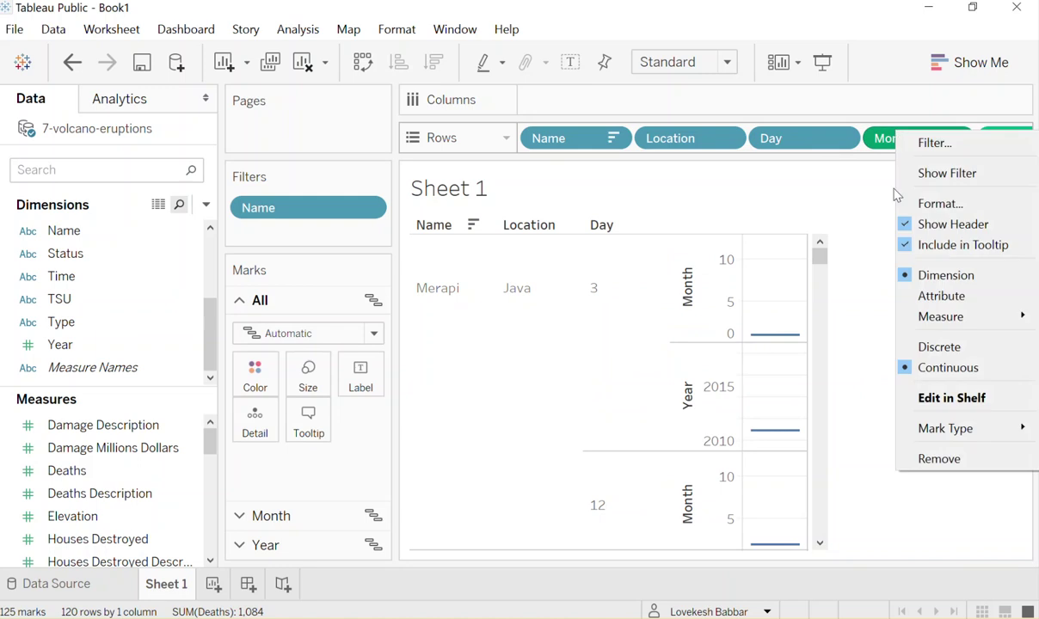
click(937, 347)
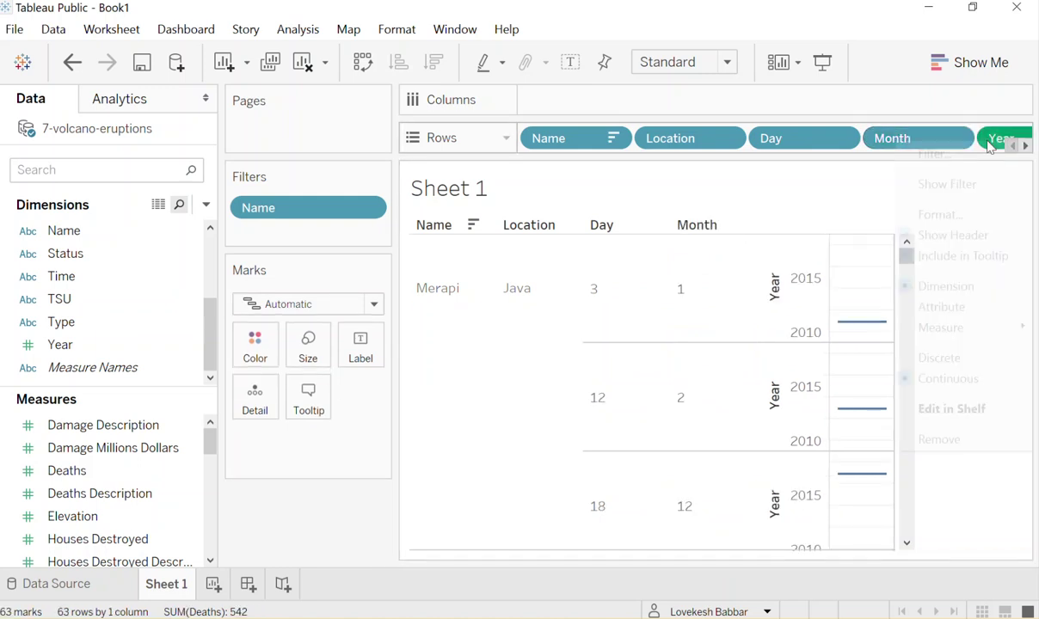
right_click(989, 146)
click(966, 354)
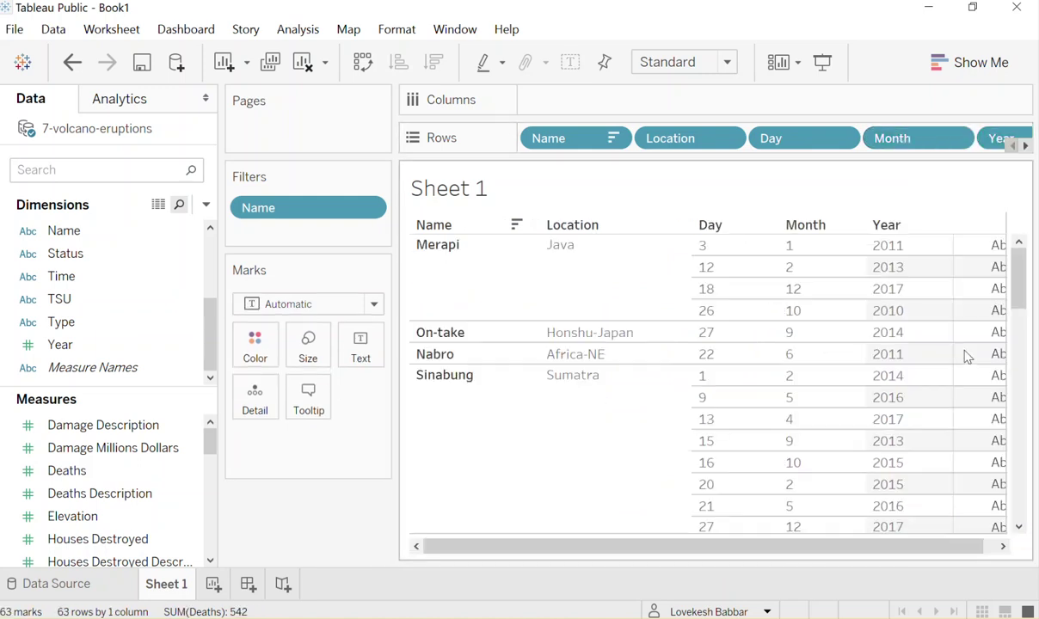
Narrow the Marks card area to widen the view and move Month ahead of Day in Rows
click(990, 548)
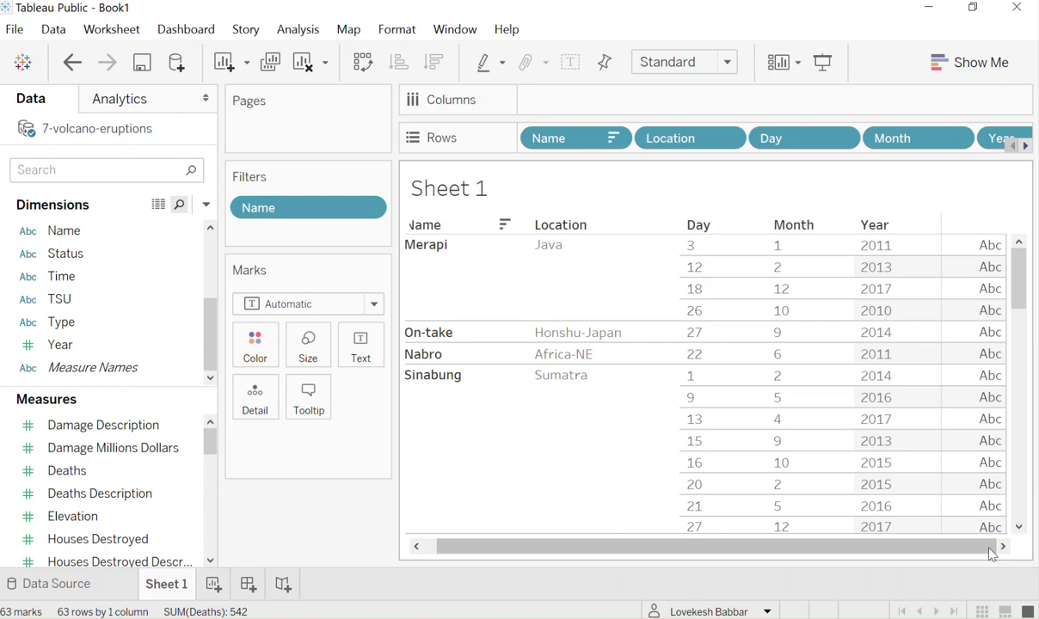
drag(394, 340, 363, 340)
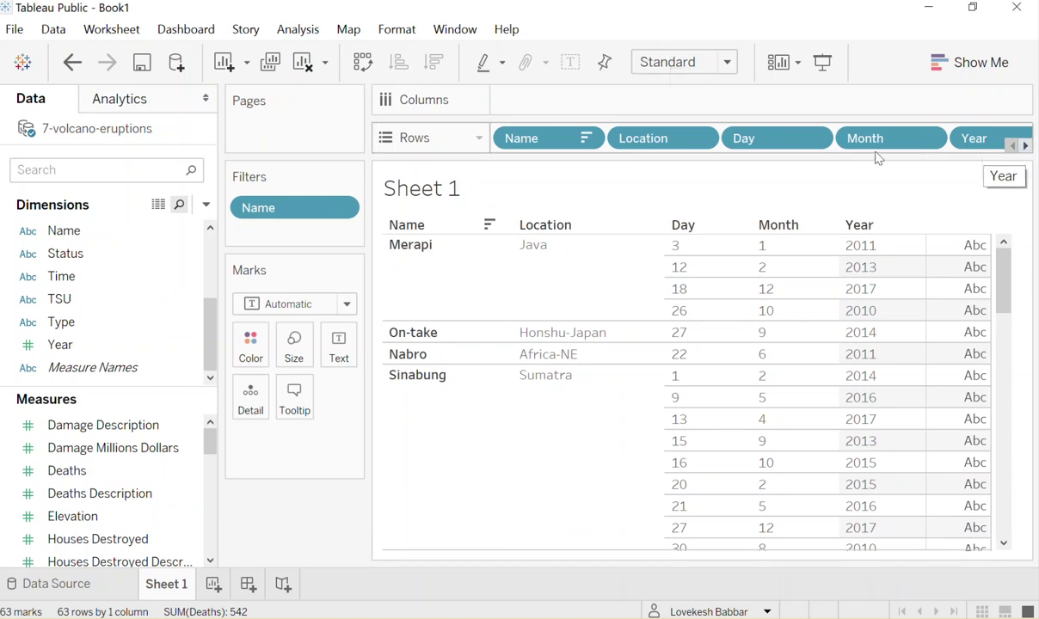
drag(873, 146, 727, 151)
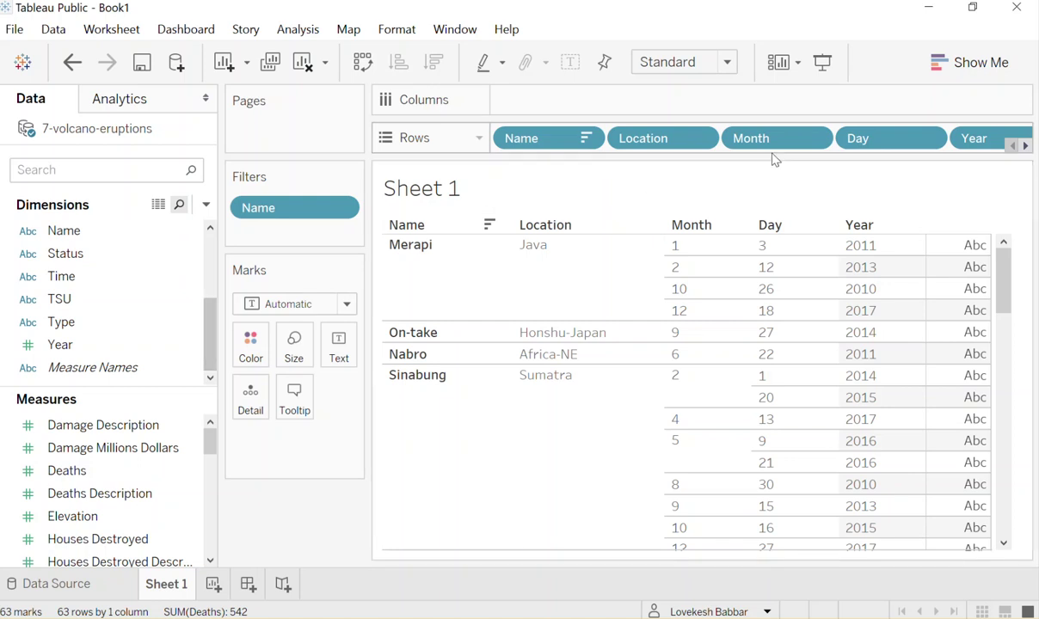
Remove Month, Day and Year from Rows, leaving only Name and Location
click(813, 139)
click(838, 542)
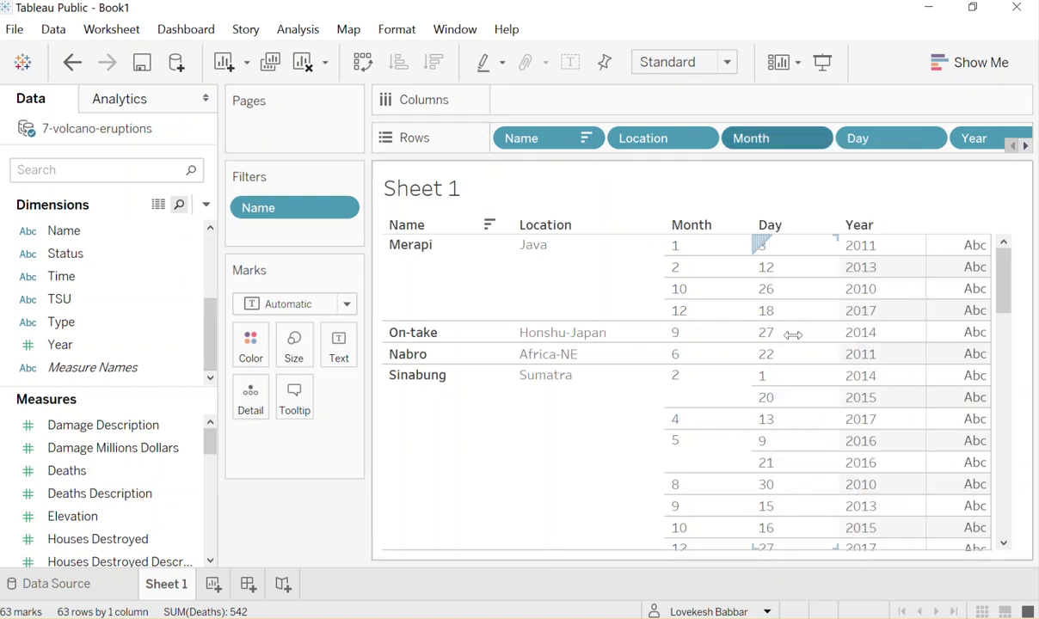
right_click(770, 136)
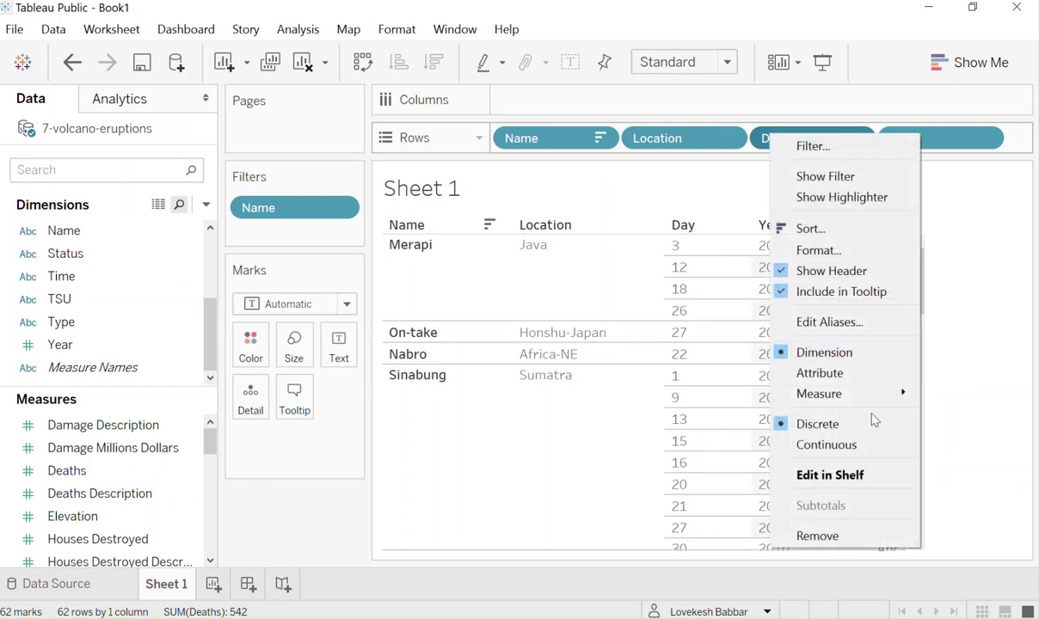
click(851, 534)
click(983, 138)
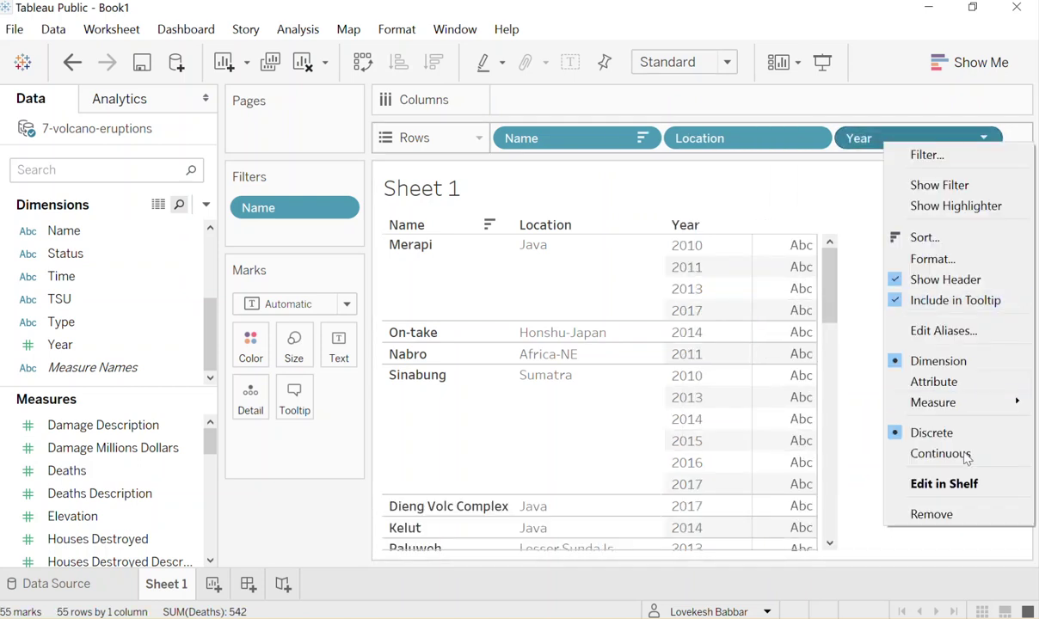
click(933, 514)
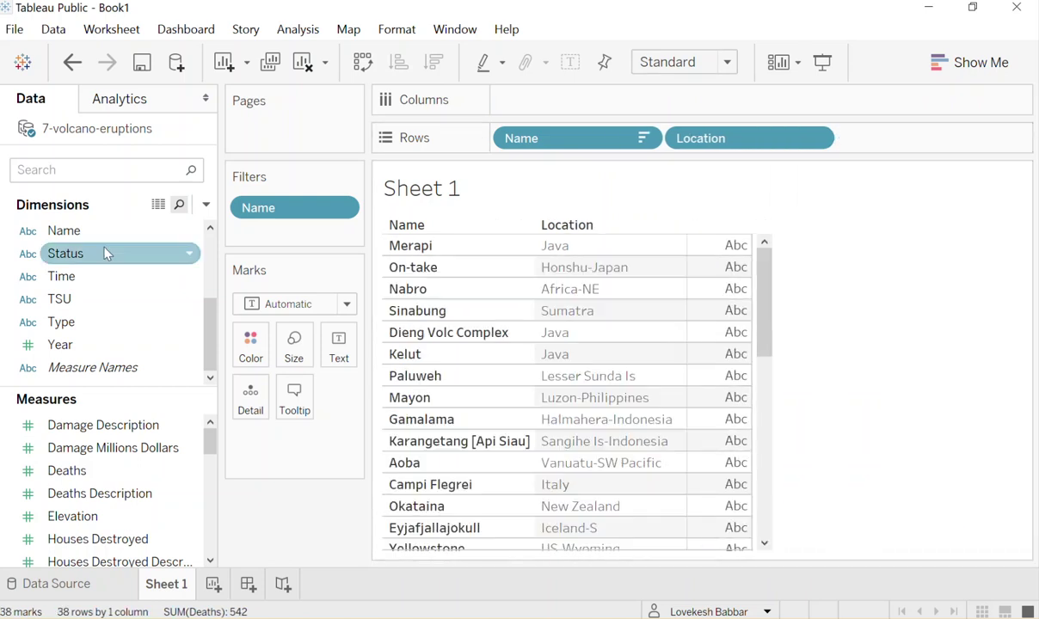
Create a calculated field from the Dimensions options and name it Date
click(206, 206)
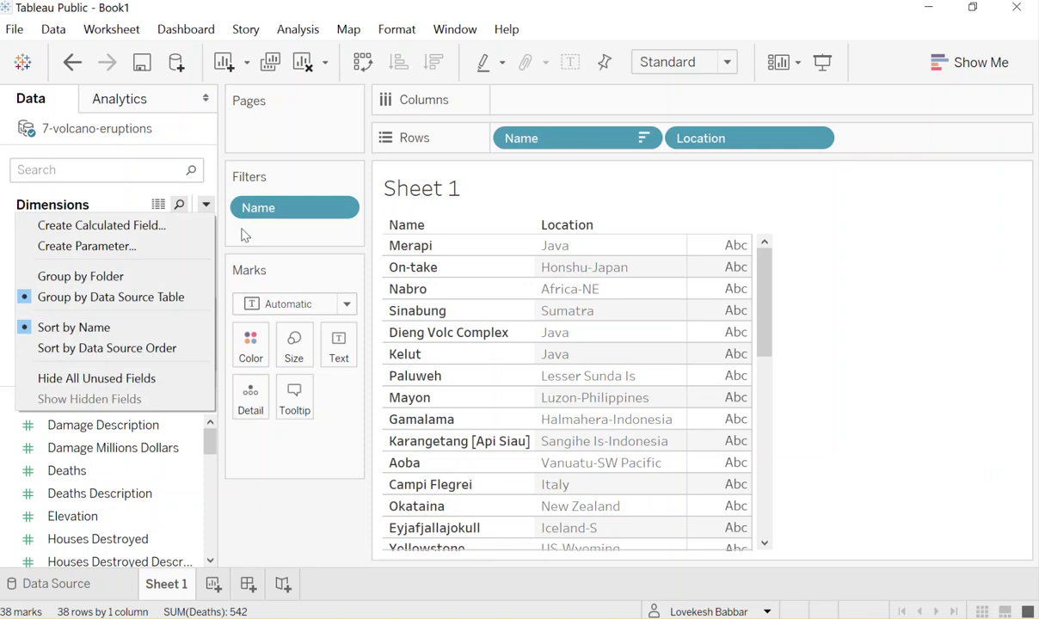
click(171, 227)
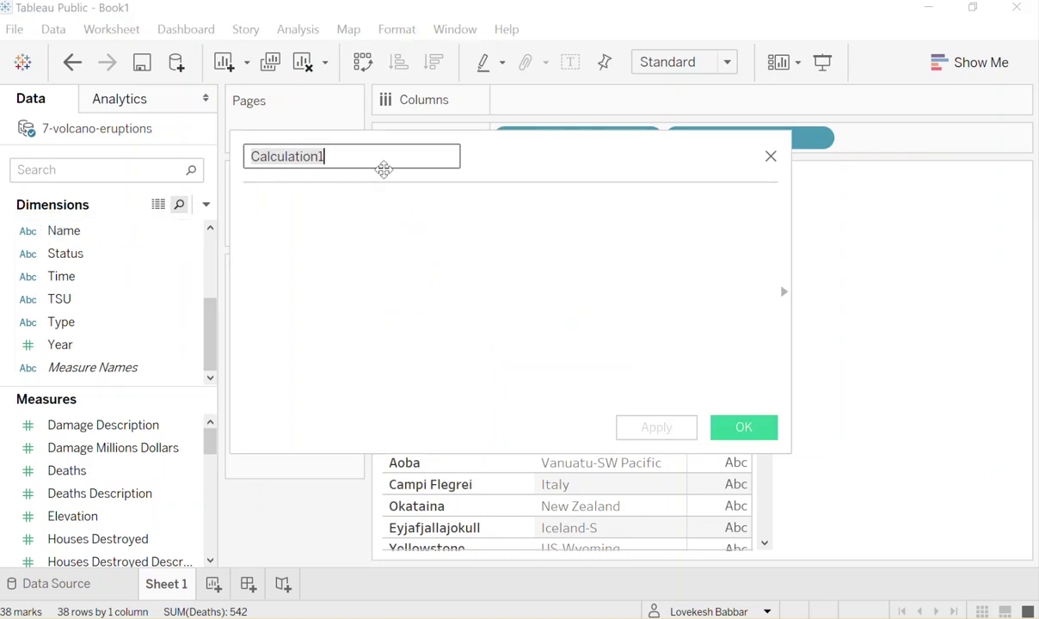
text(Da)
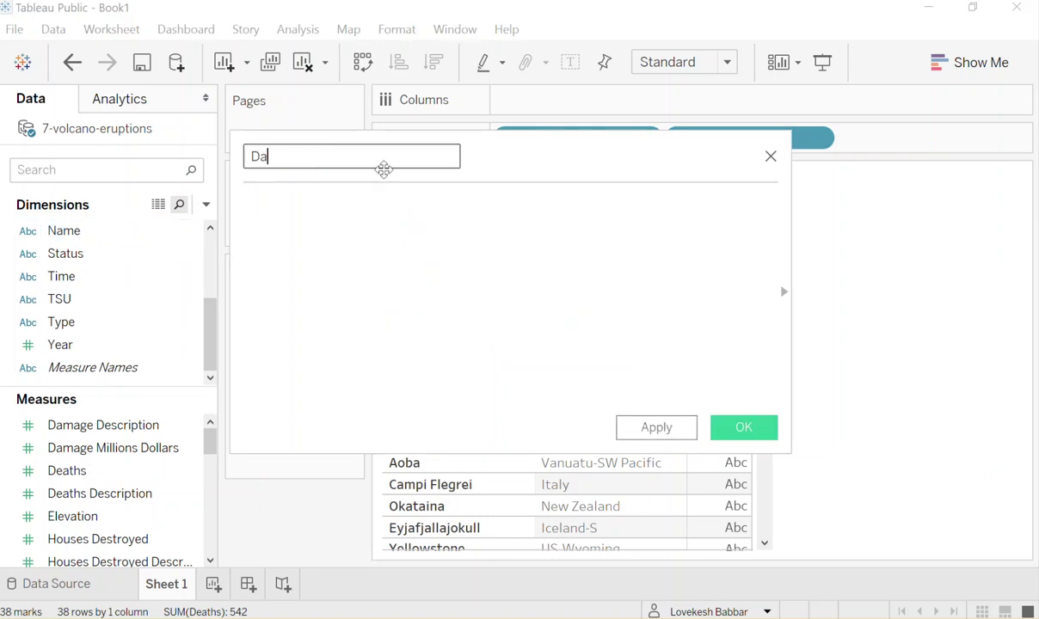
key(BackSpace)
key(BackSpace)
text(Tghe)
key(BackSpace)
key(BackSpace)
key(BackSpace)
text(he )
text(Date)
key(Home)
key(Delete)
key(Delete)
key(Delete)
key(Delete)
Insert the MAKEDATE function into the Date field's formula
click(426, 275)
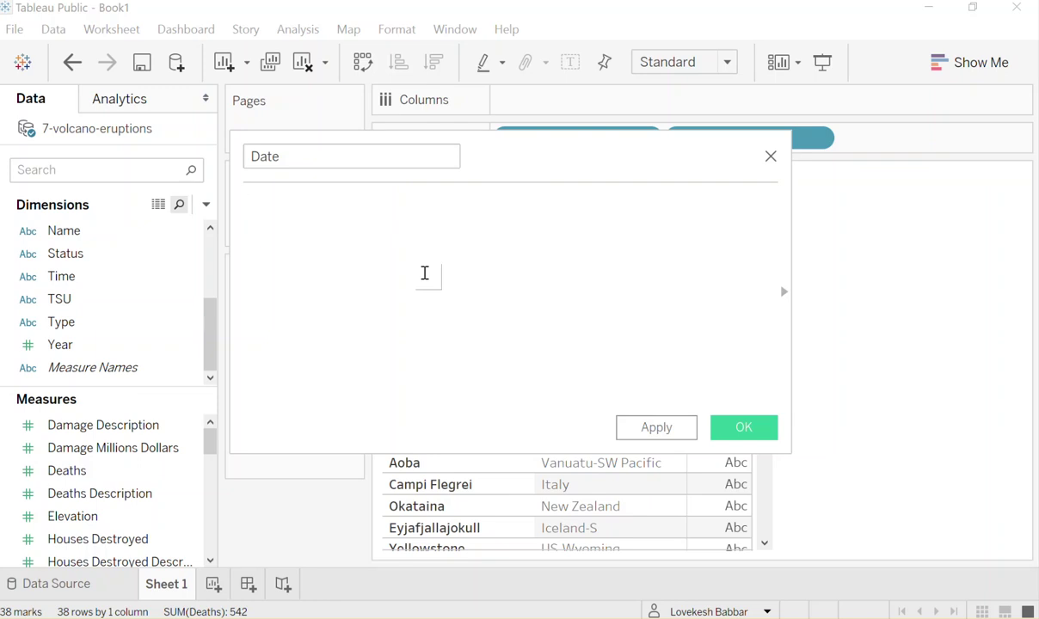
text(make)
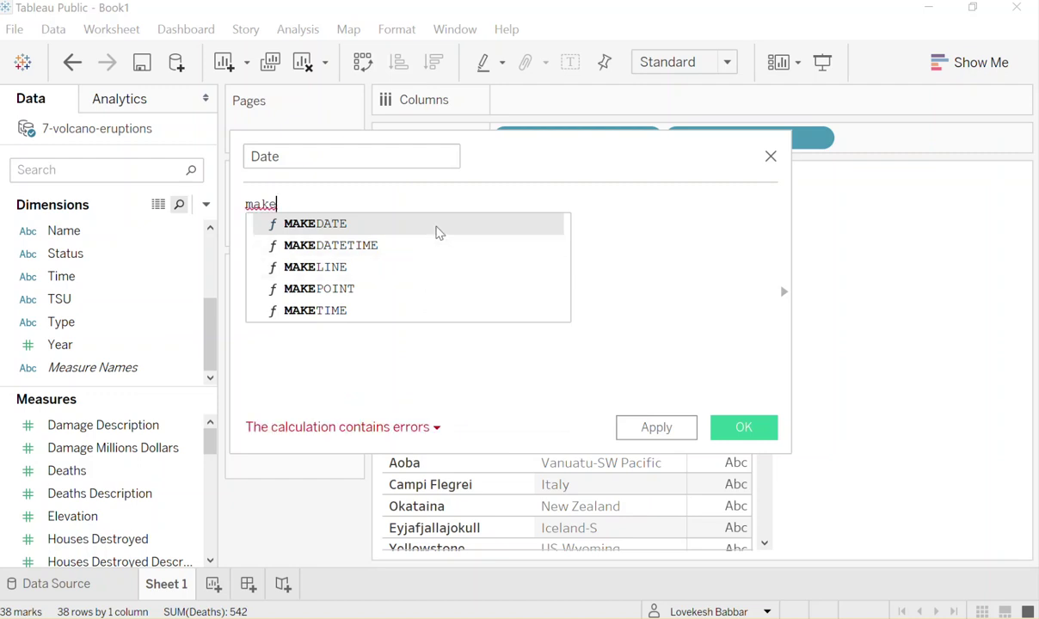
click(436, 227)
Expand the function reference to review MAKEDATE and other functions, collapse it and reposition the calculation editor
click(784, 299)
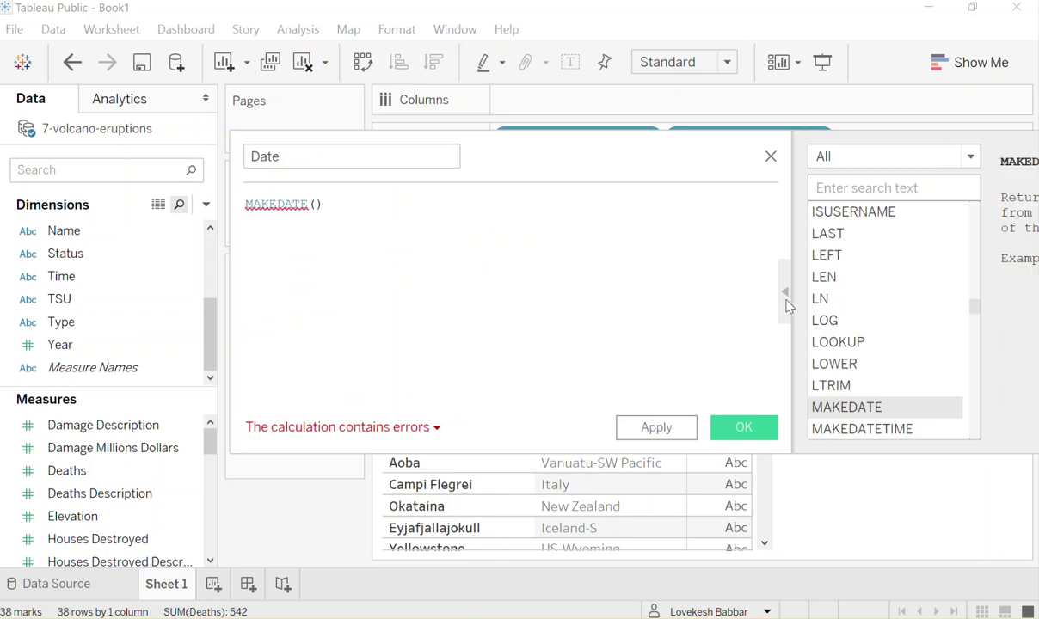
drag(975, 306, 930, 197)
drag(718, 155, 517, 164)
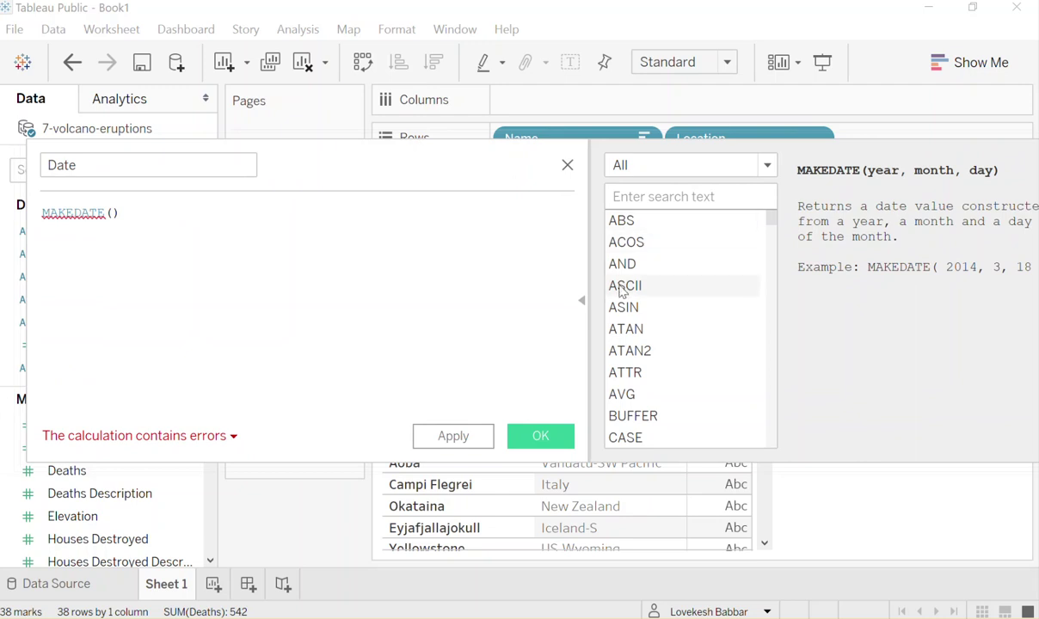
drag(772, 222, 773, 225)
click(694, 245)
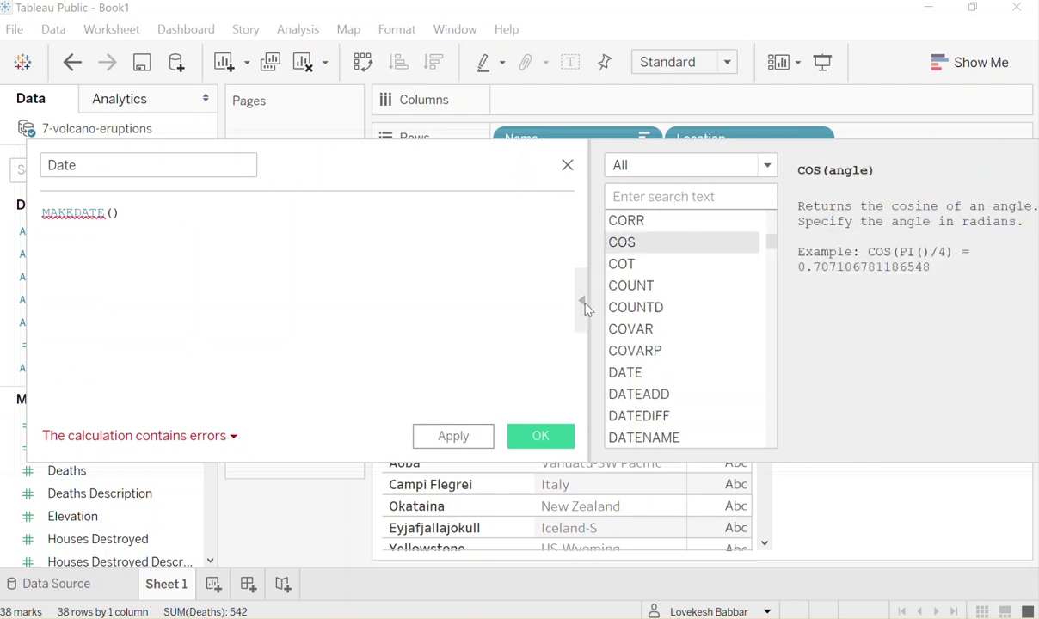
click(582, 305)
drag(353, 160, 542, 143)
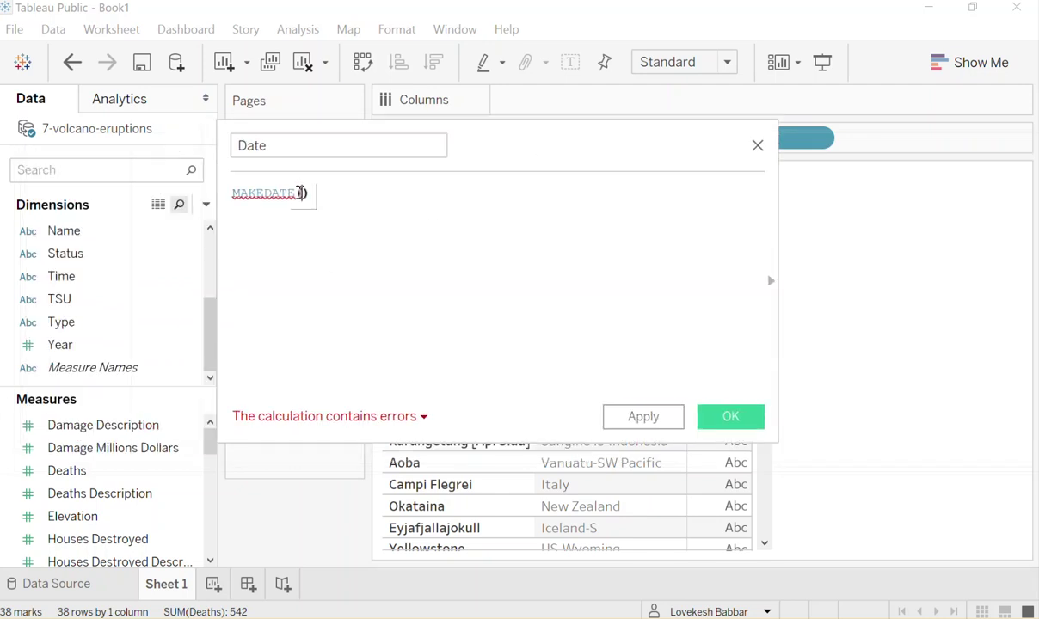
Reopen the MAKEDATE parentheses in the Date formula and insert the Year and Month fields as its first two arguments
key(BackSpace)
key(BackSpace)
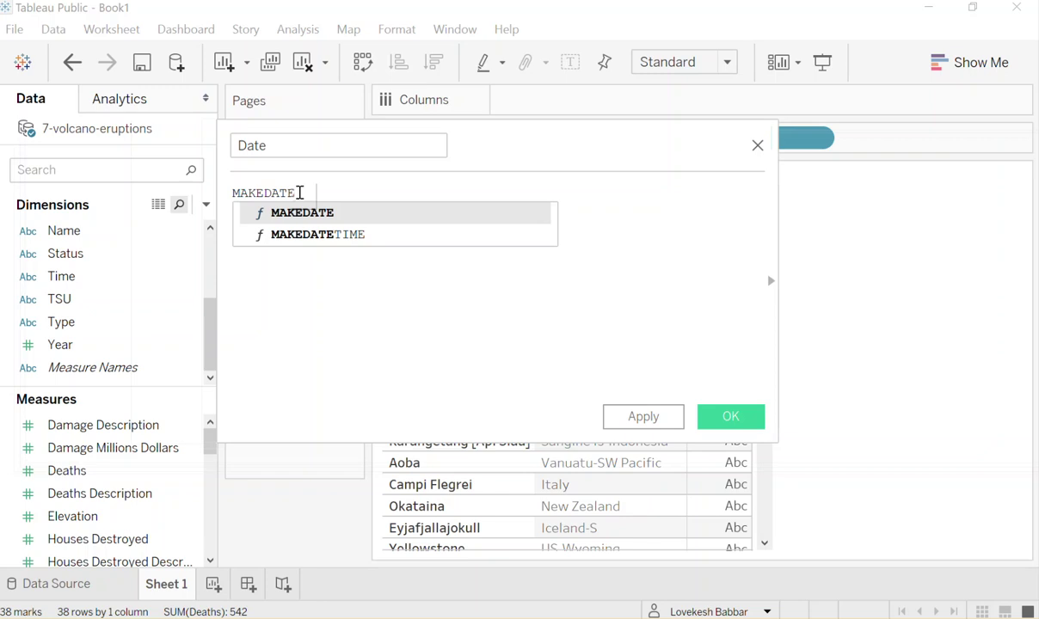
text(()
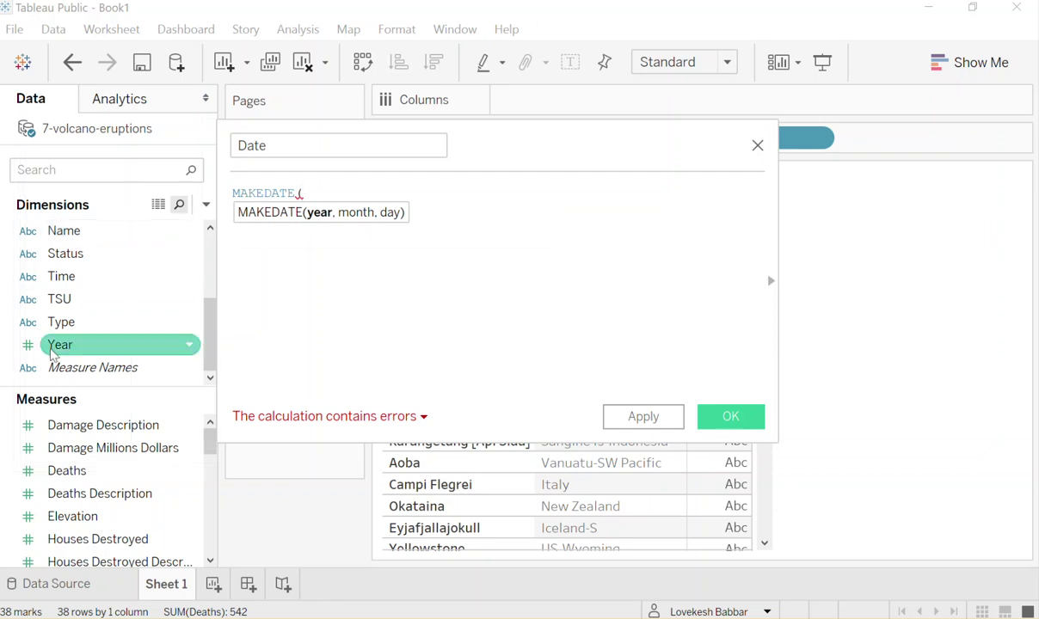
drag(74, 345, 346, 212)
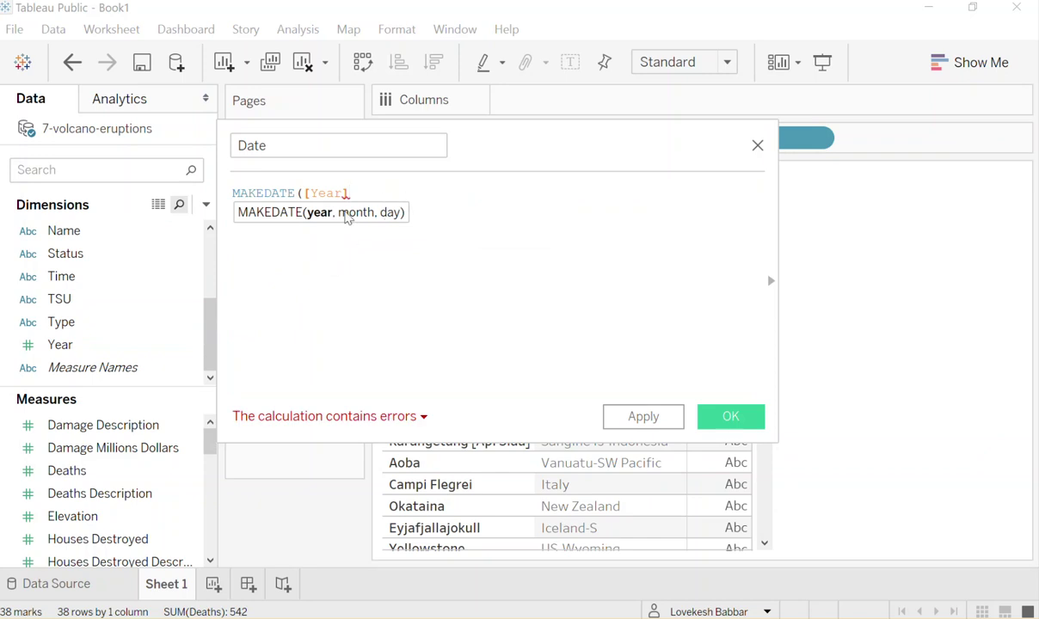
text(,)
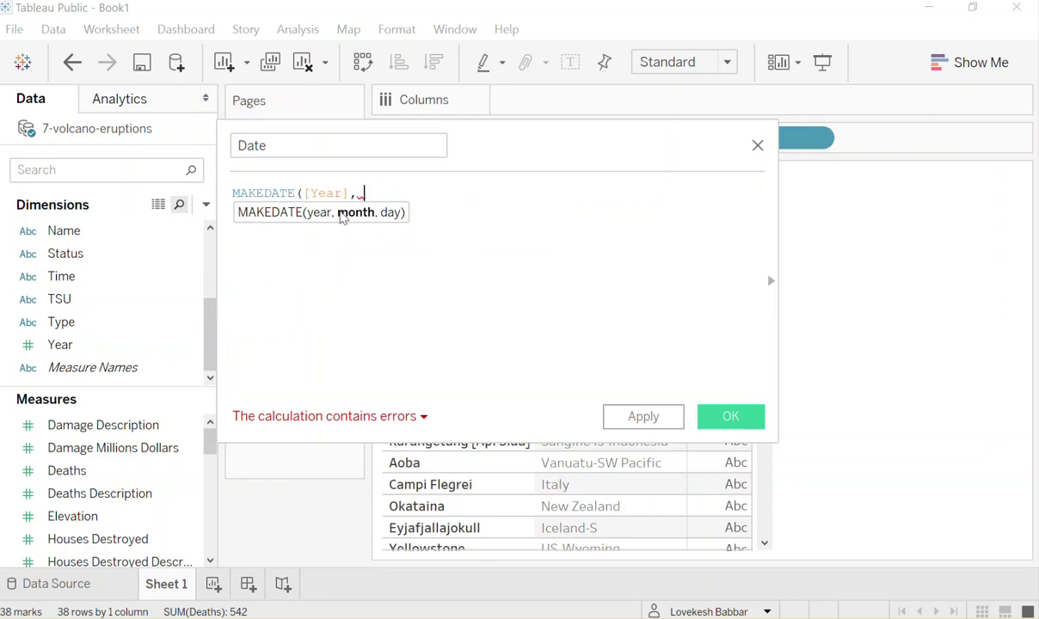
drag(209, 344, 210, 301)
drag(134, 301, 421, 214)
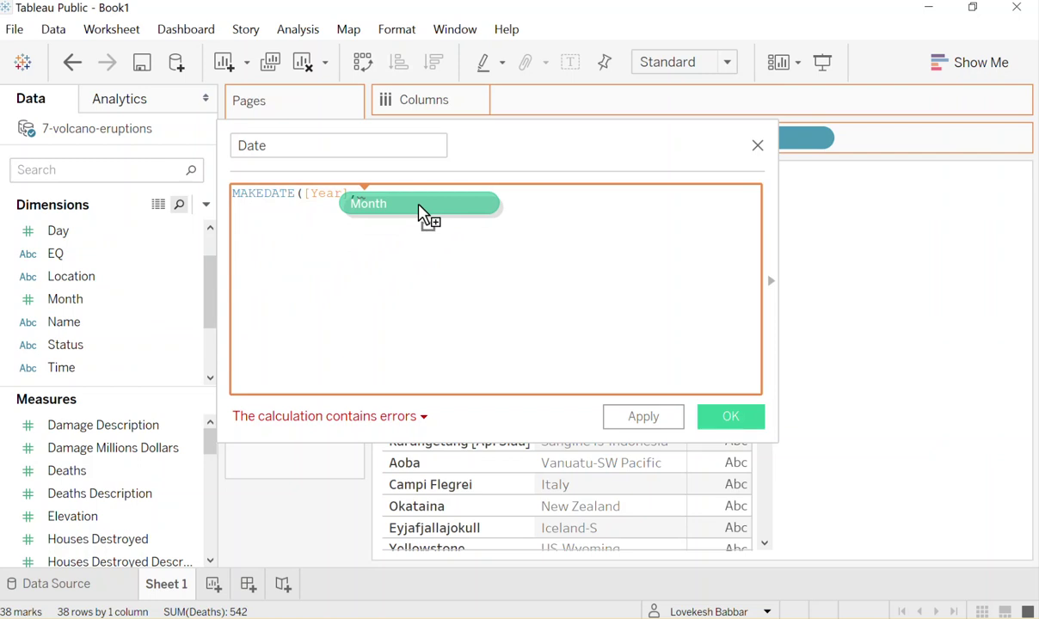
drag(421, 214, 421, 207)
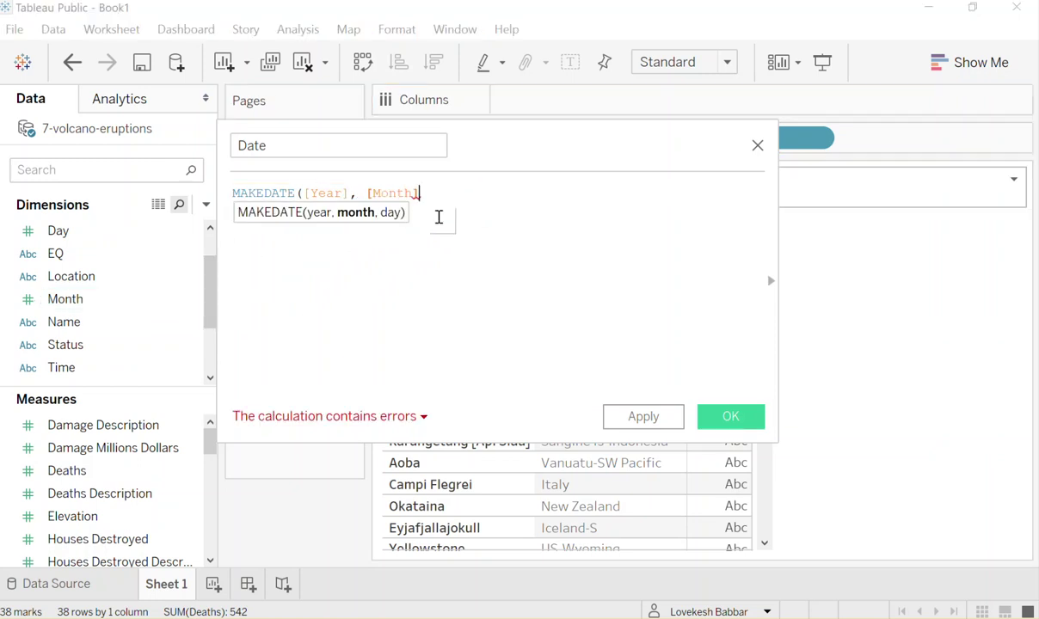
Complete the formula as MAKEDATE([Year], [Month], [Day]), check its parentheses and save the Date field
text(, )
text(D)
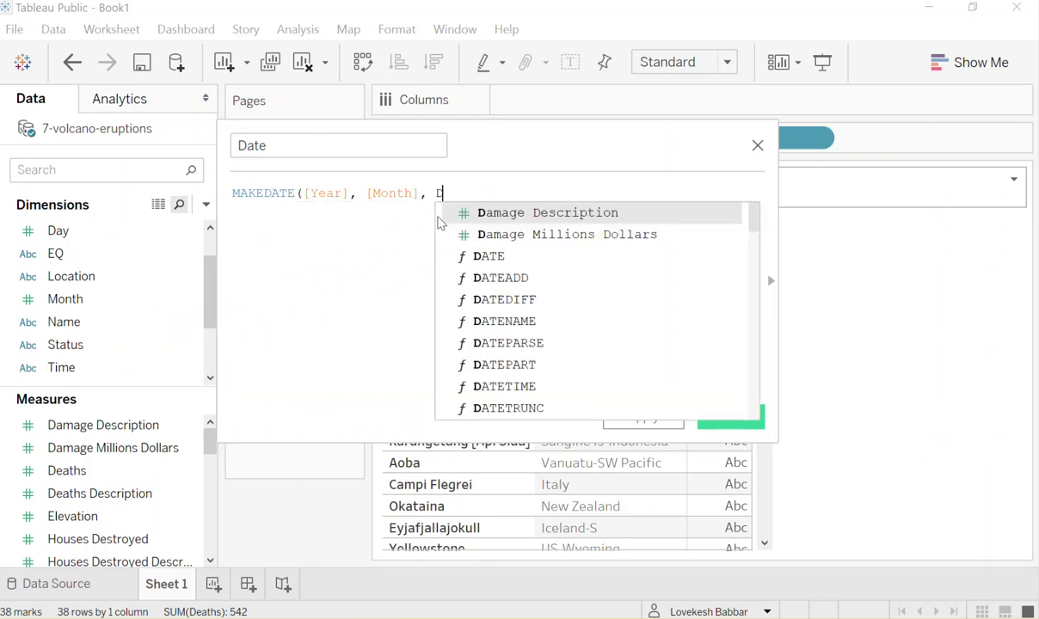
text(ay)
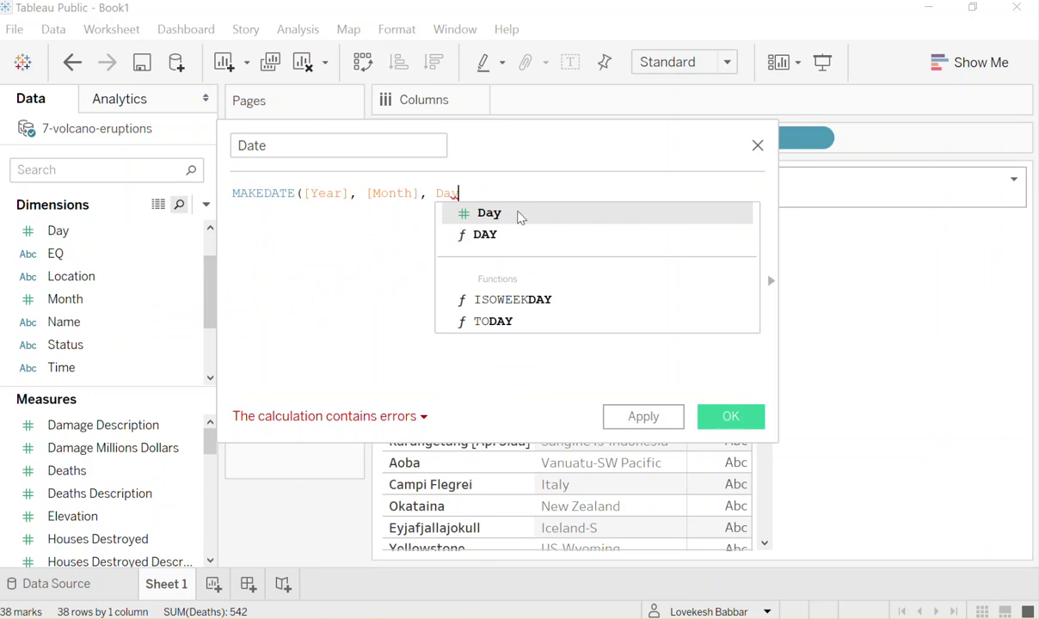
click(518, 212)
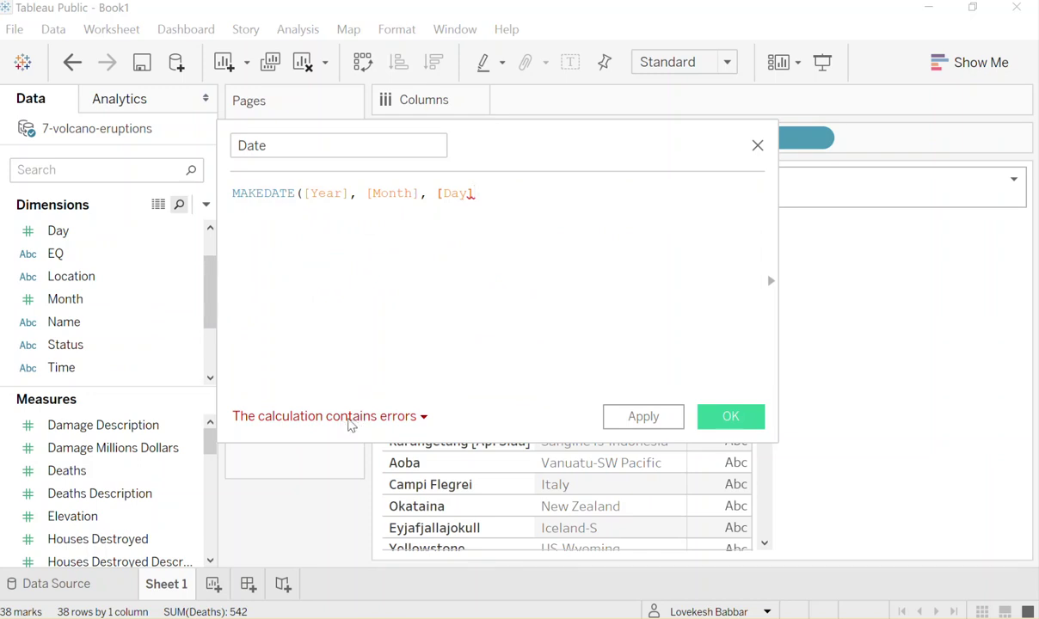
mouse_move(349, 424)
text())
click(305, 193)
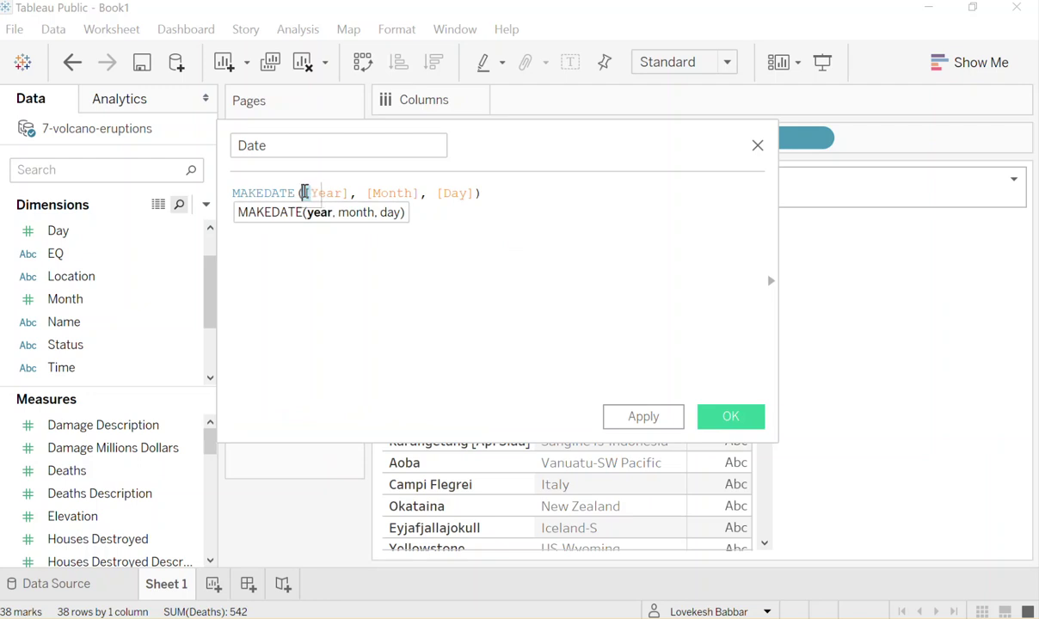
click(482, 193)
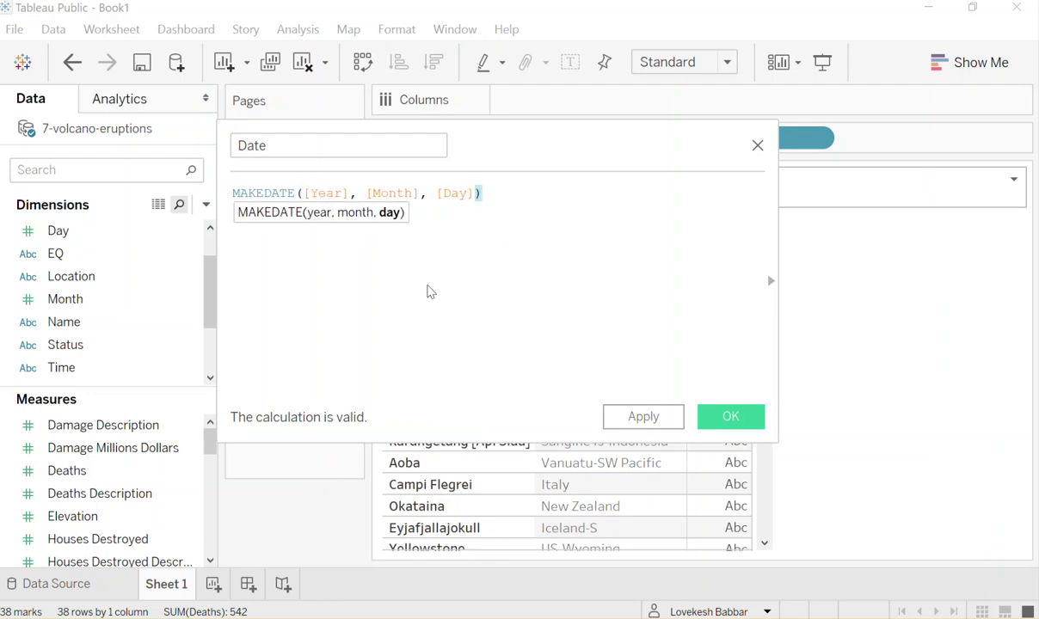
click(718, 418)
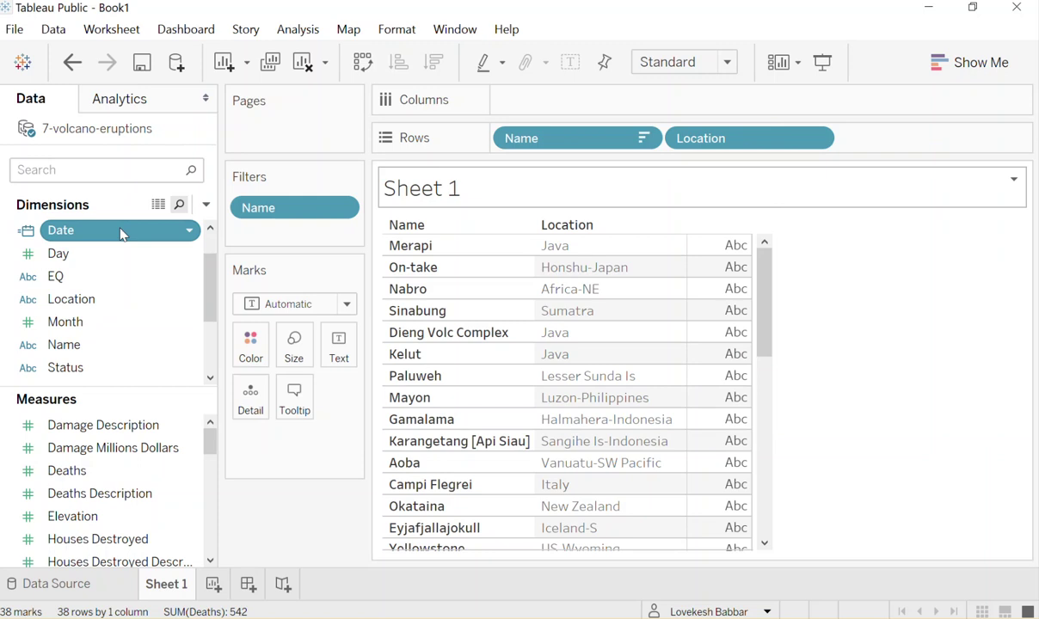
Add Date to Rows after Location and set it to discrete exact dates
drag(122, 235, 899, 144)
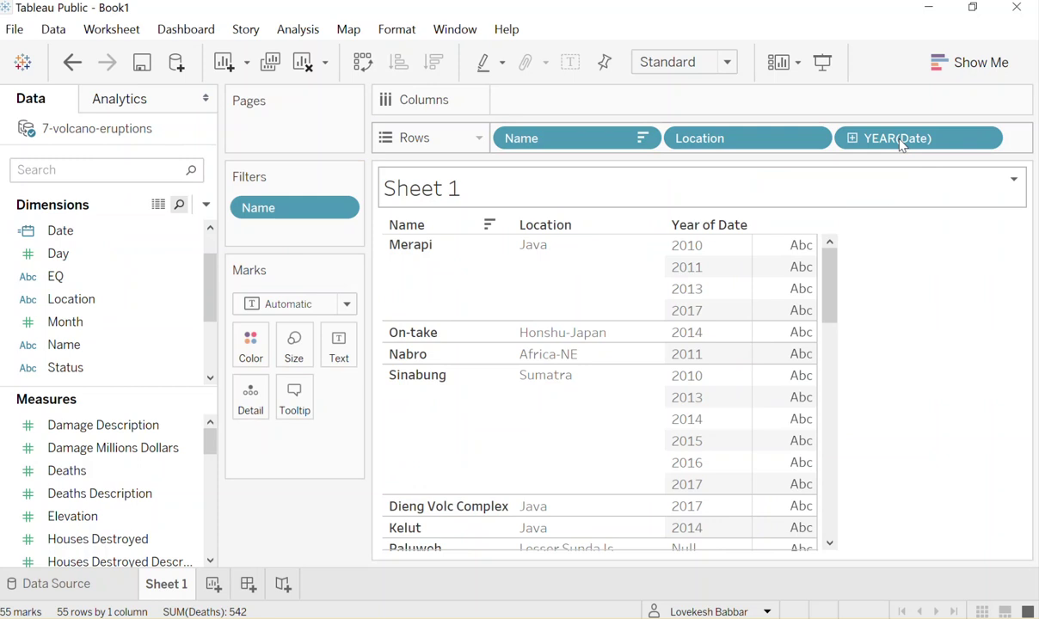
click(983, 140)
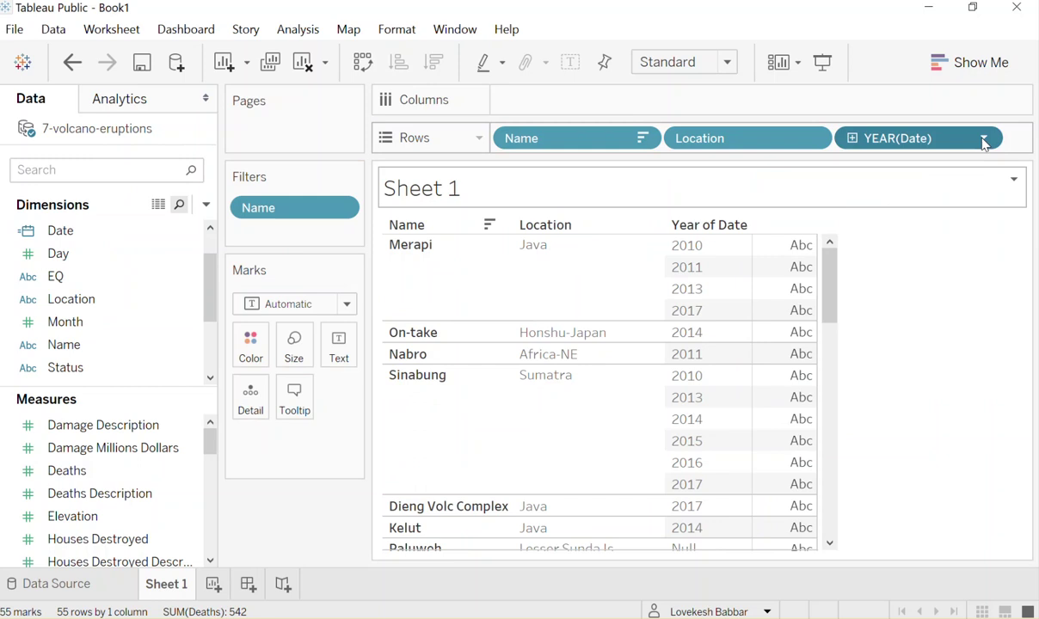
click(984, 140)
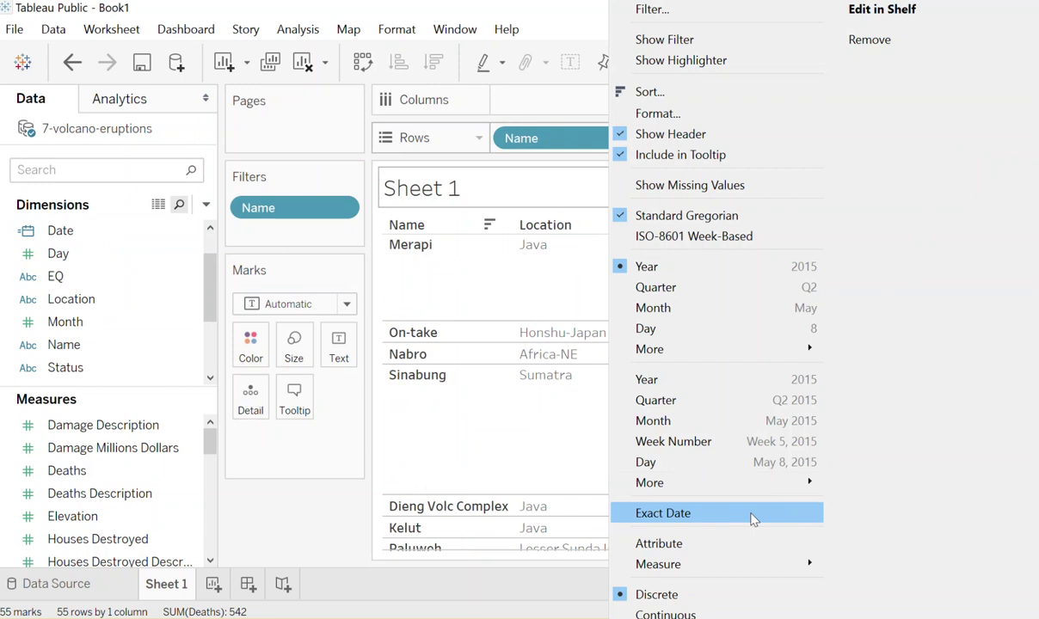
click(295, 513)
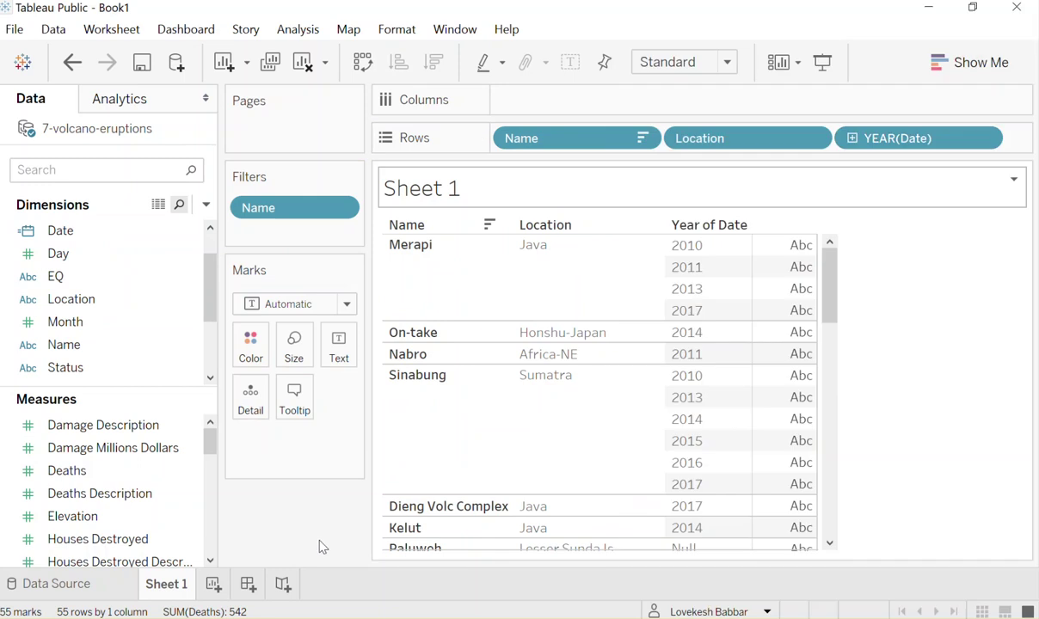
right_click(920, 138)
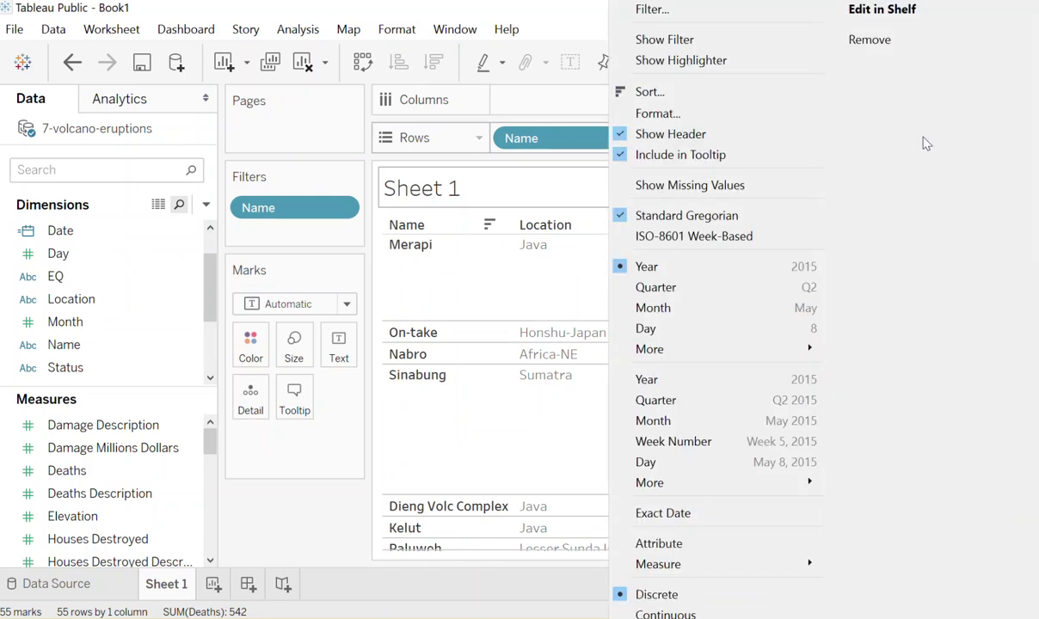
click(662, 512)
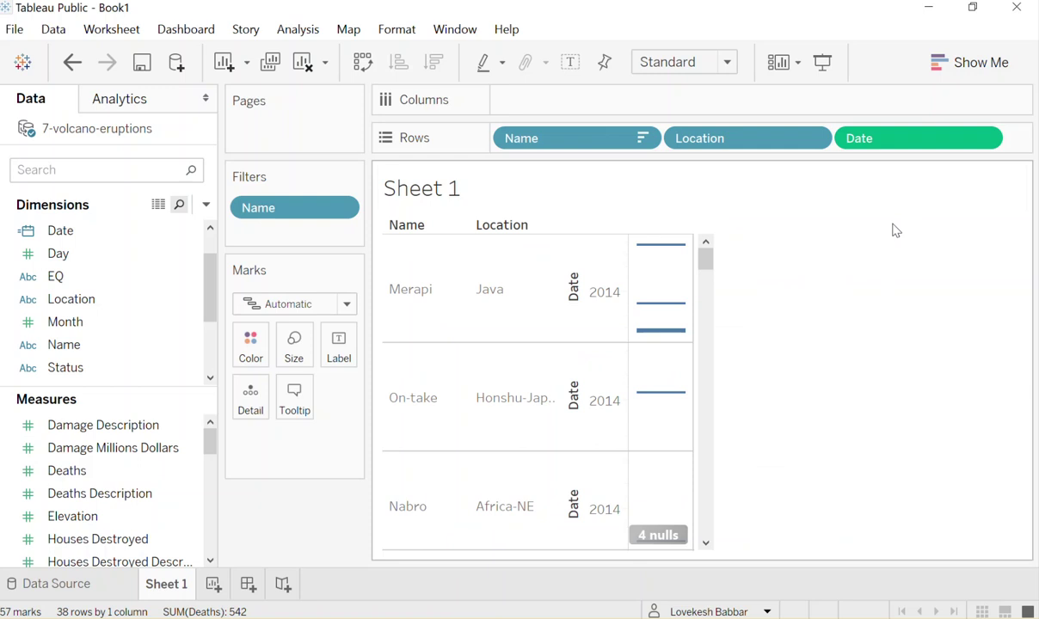
click(984, 138)
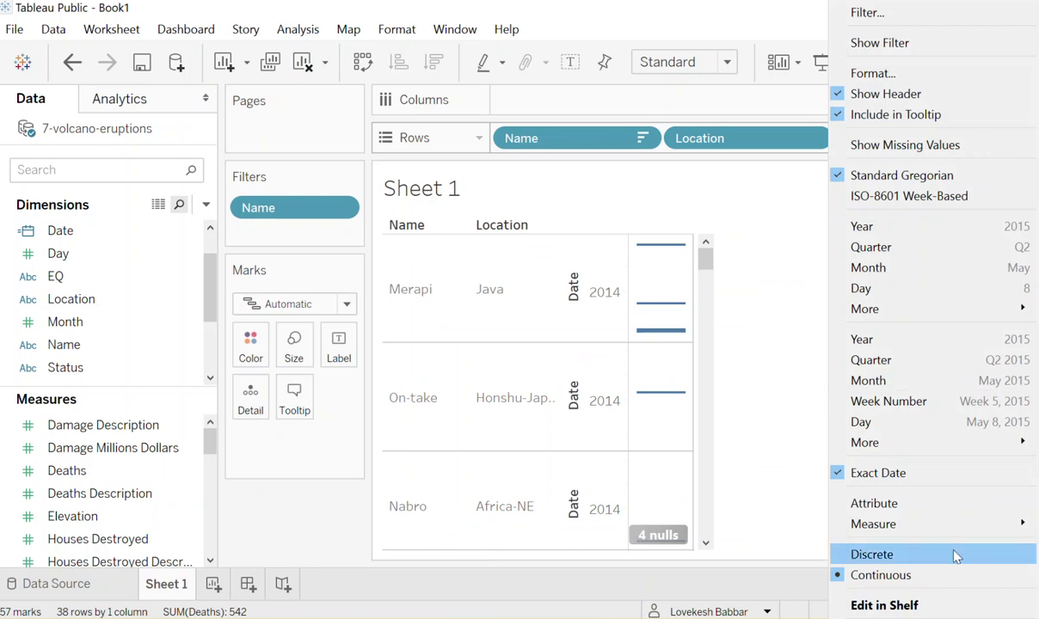
click(872, 554)
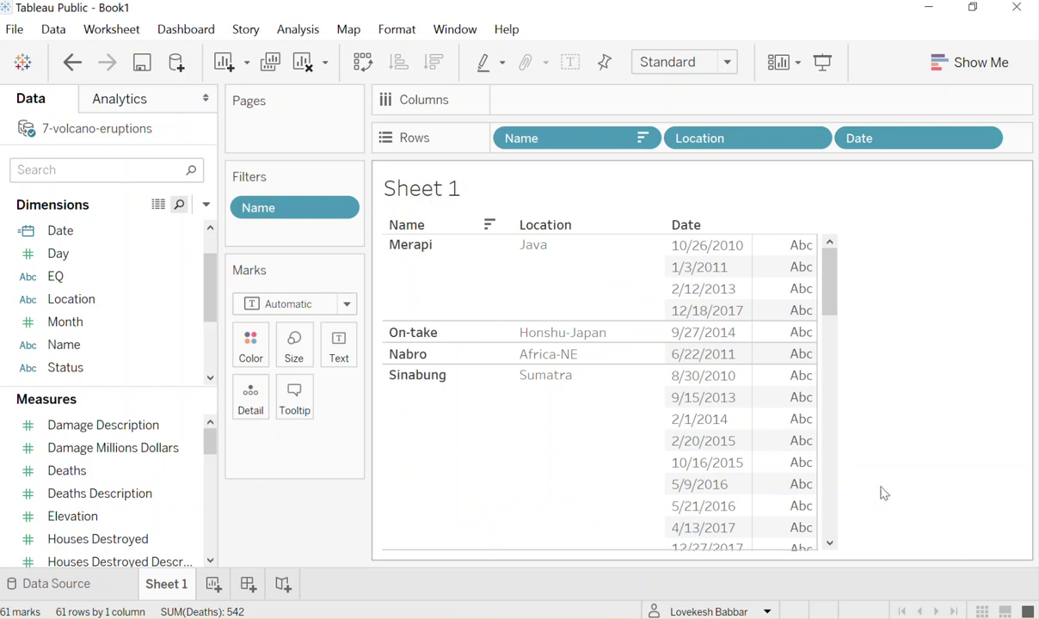
Examine the eruption dates listed for Sinabung and the other volcanoes throughout the table
click(454, 419)
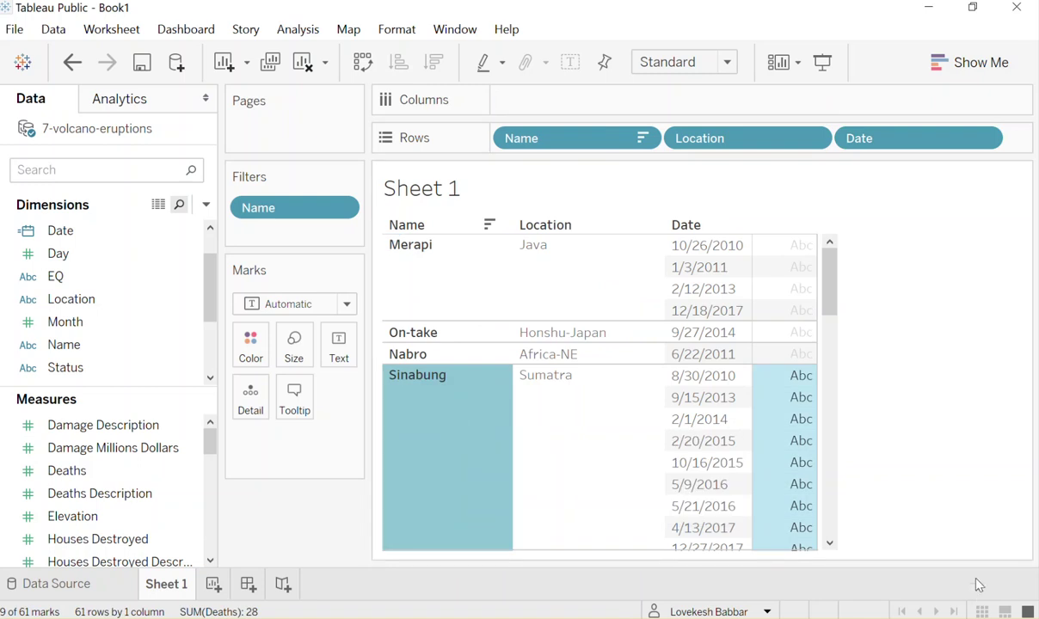
drag(835, 301, 835, 311)
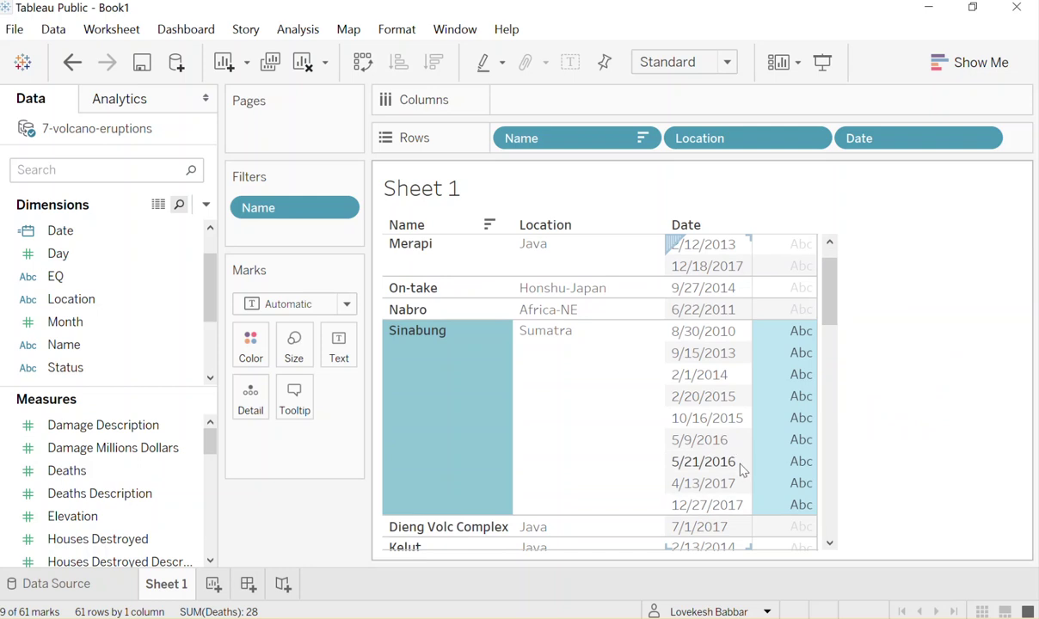
mouse_move(762, 506)
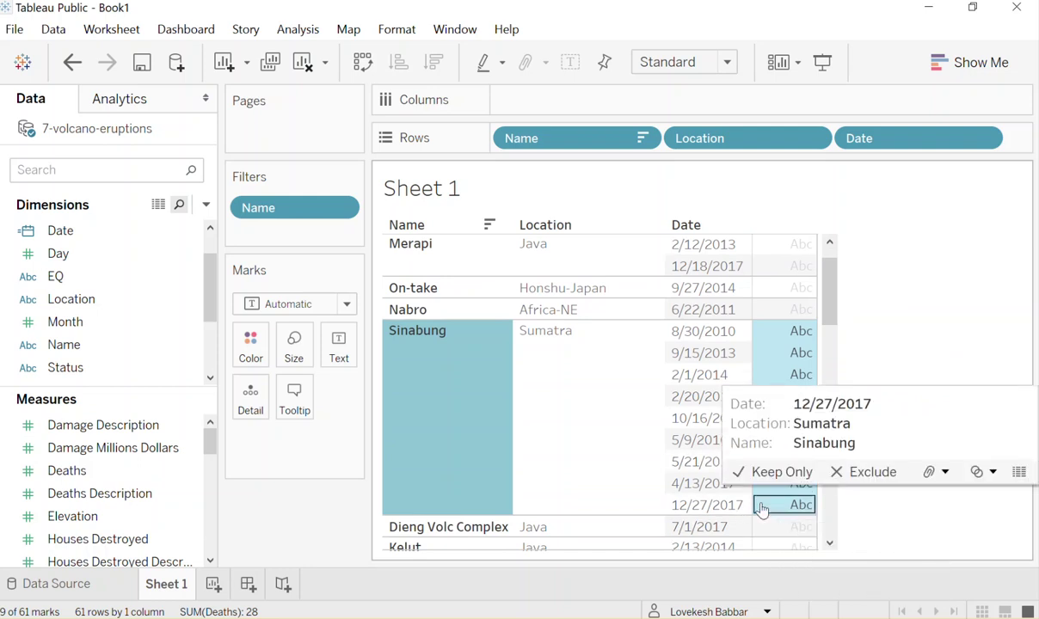
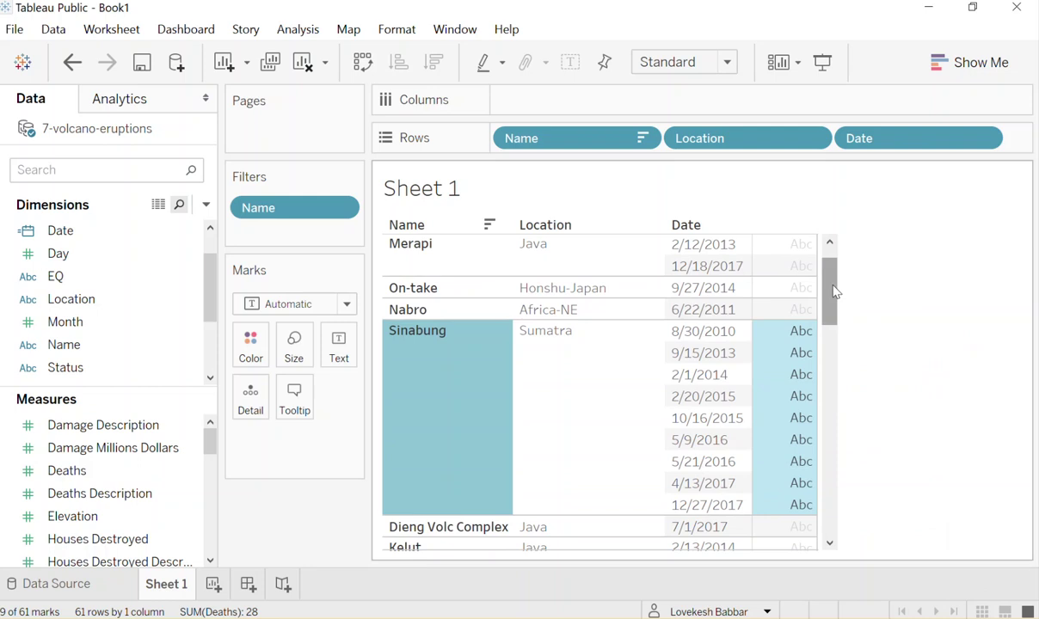
mouse_move(832, 292)
mouse_down()
mouse_move(853, 429)
mouse_move(860, 340)
mouse_move(869, 517)
mouse_move(850, 303)
mouse_up()
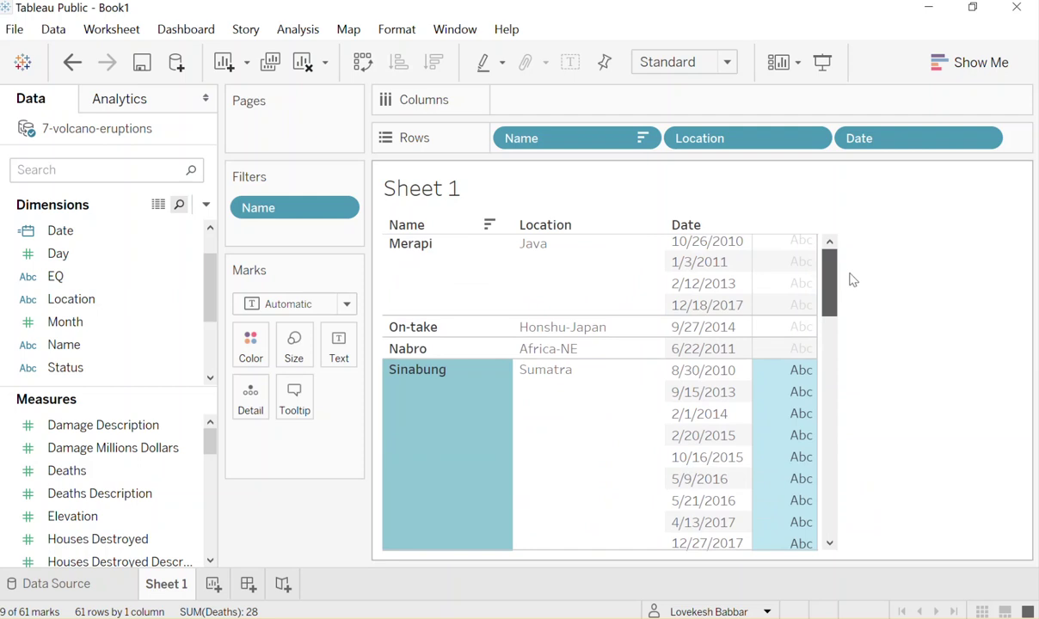
scroll(850, 281, up, 1)
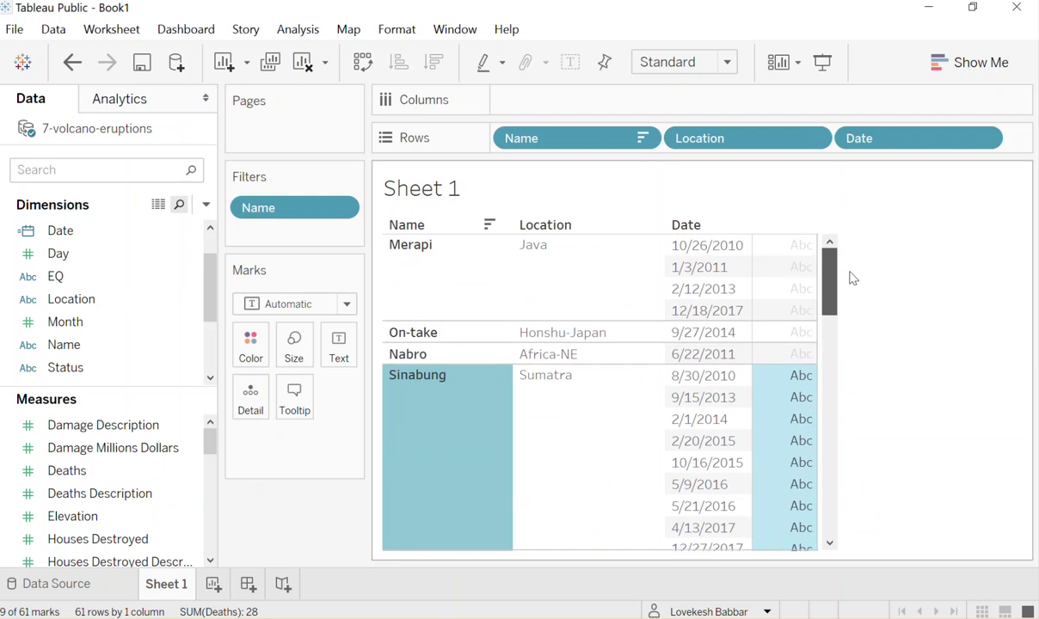
scroll(852, 293, down, 2)
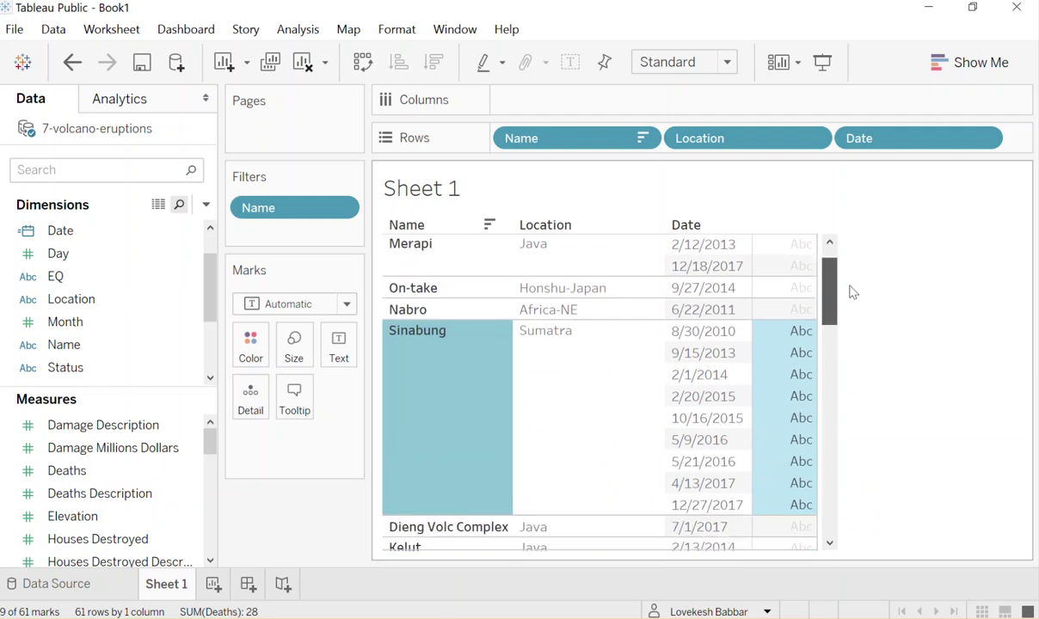
scroll(852, 292, down, 10)
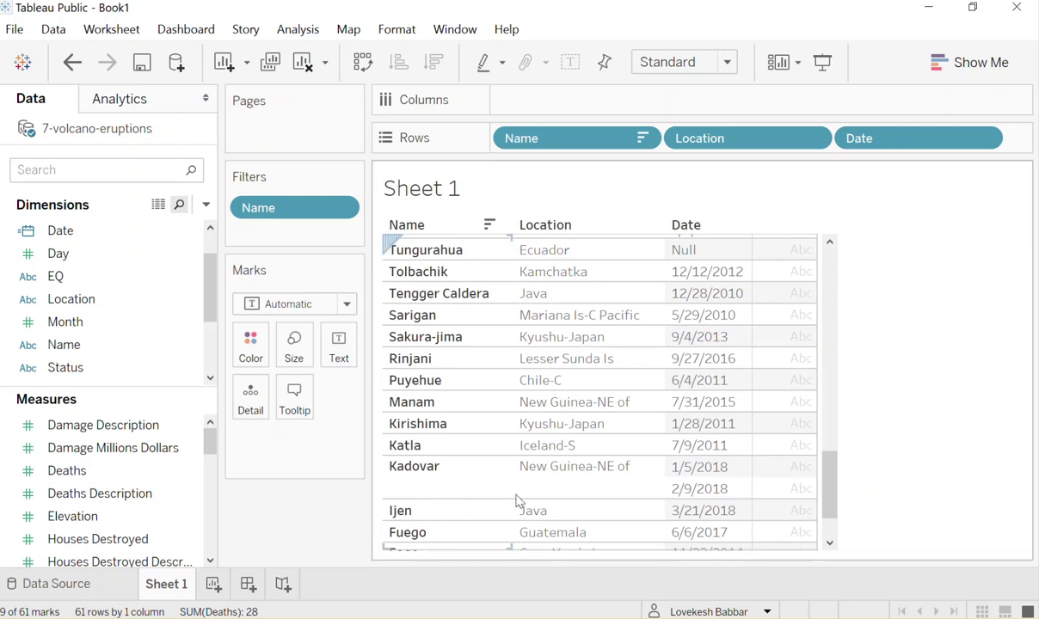
drag(837, 494, 830, 295)
click(485, 413)
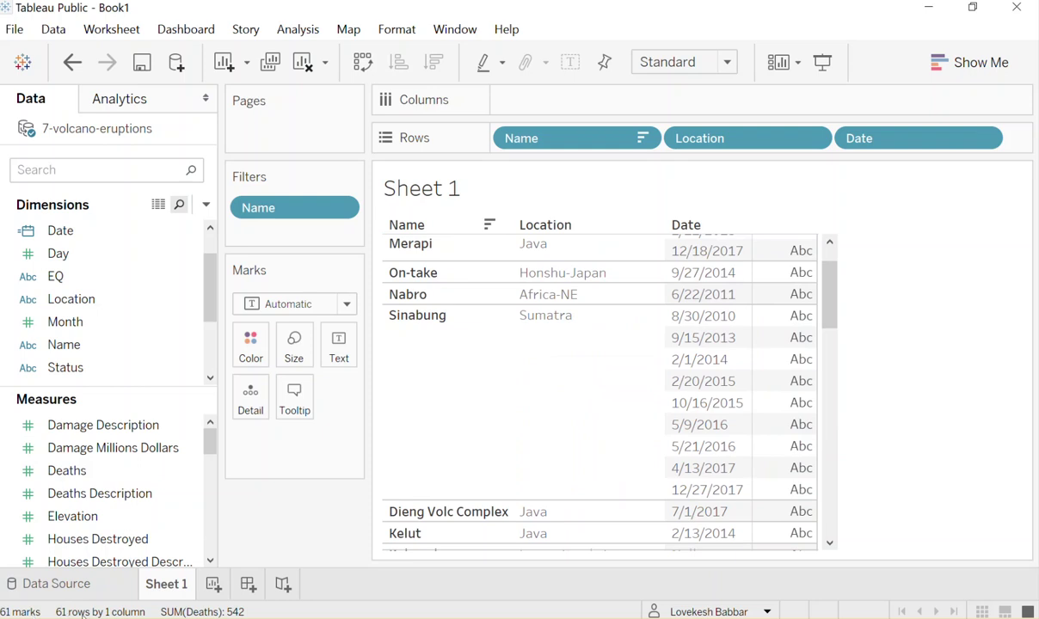
drag(837, 295, 858, 307)
Remove Date from Rows to check the row count with only Name and Location, and undo the removal
drag(913, 144, 275, 554)
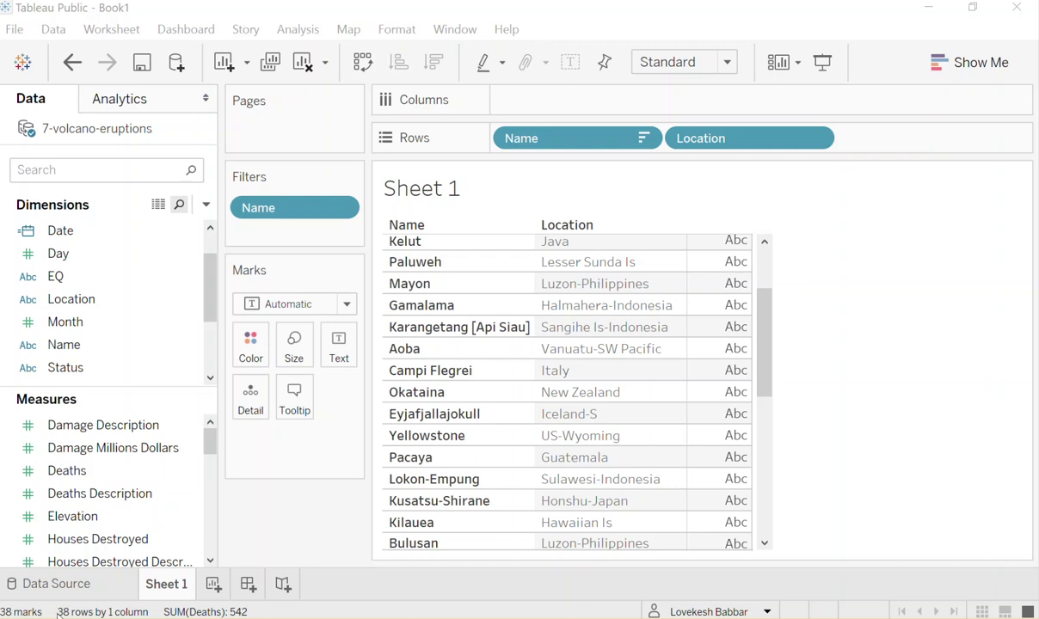
click(566, 225)
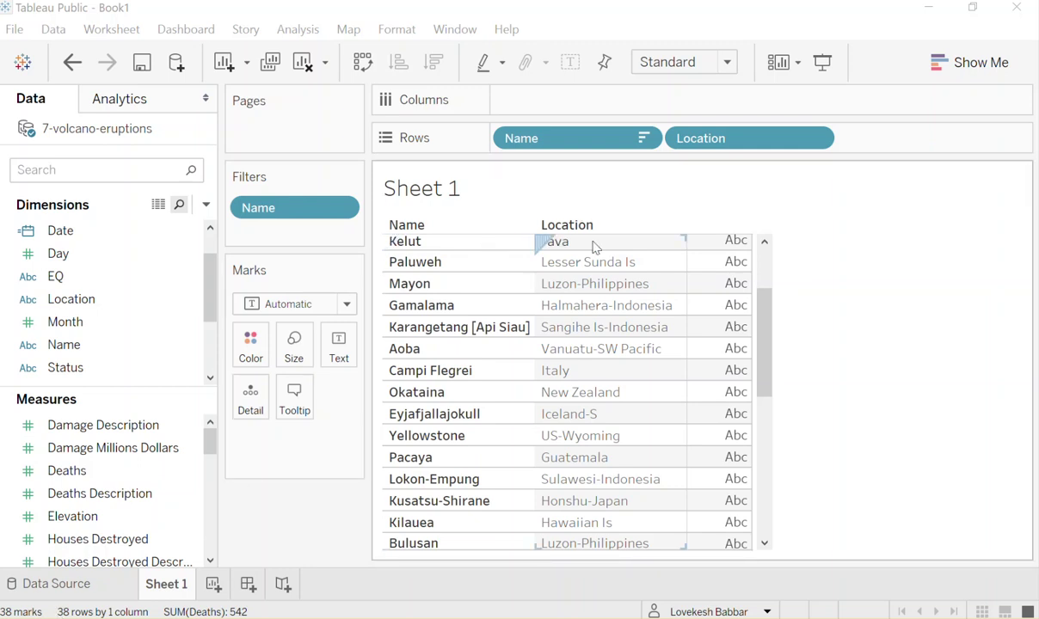
click(798, 302)
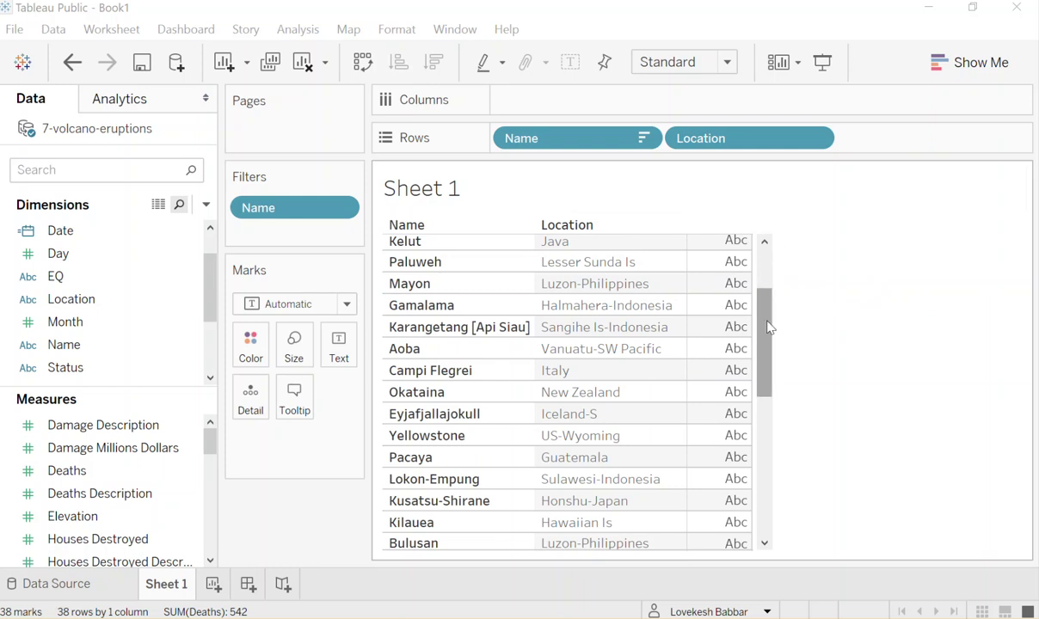
click(73, 63)
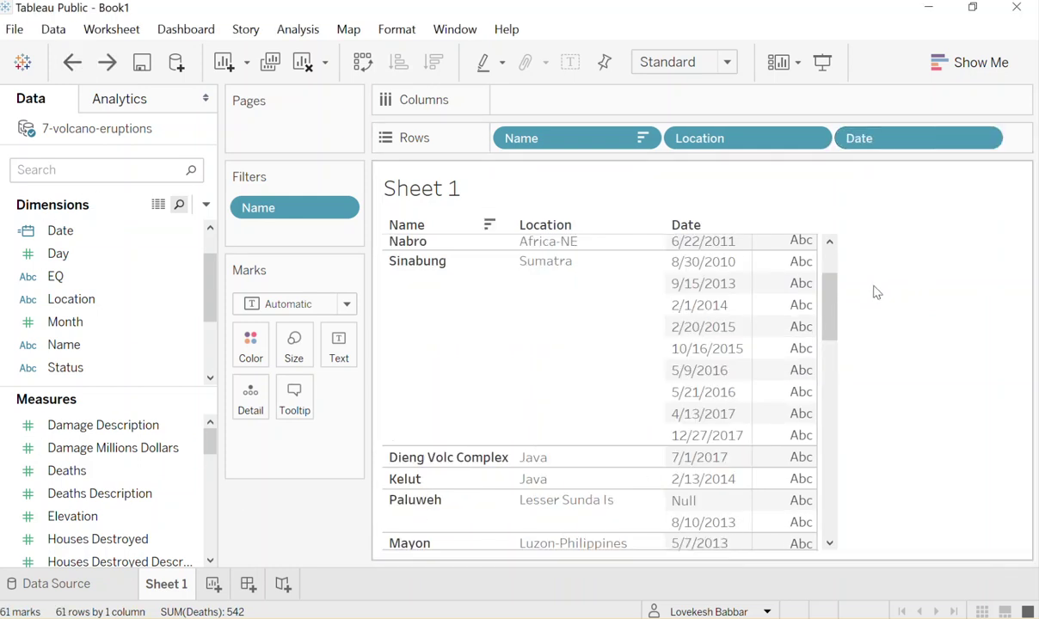
Return to the start of the table and enlarge the Measures list to show more fields
drag(831, 310, 823, 245)
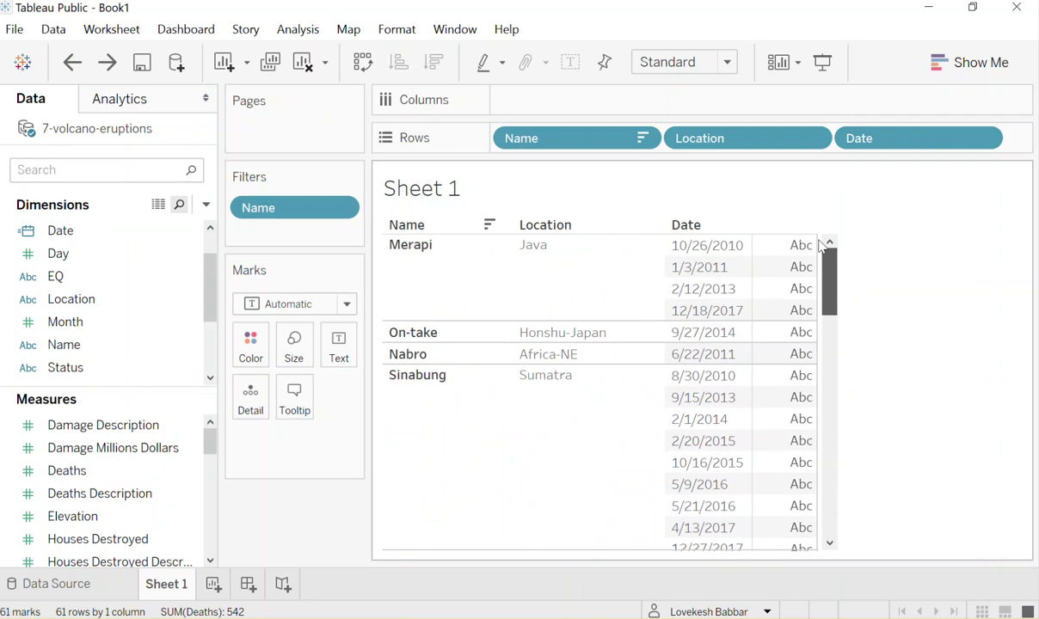
drag(172, 397, 167, 329)
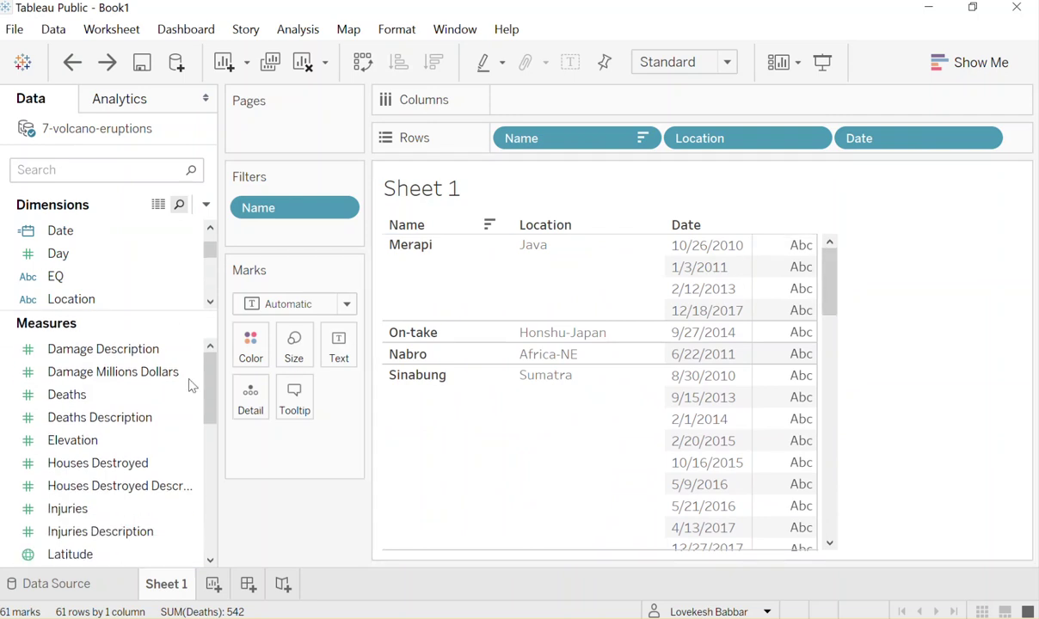
Examine the available measures, including Deaths, Houses Destroyed, Injuries, Missing and Total Deaths
mouse_move(209, 396)
mouse_down()
mouse_move(220, 506)
mouse_move(210, 385)
mouse_up()
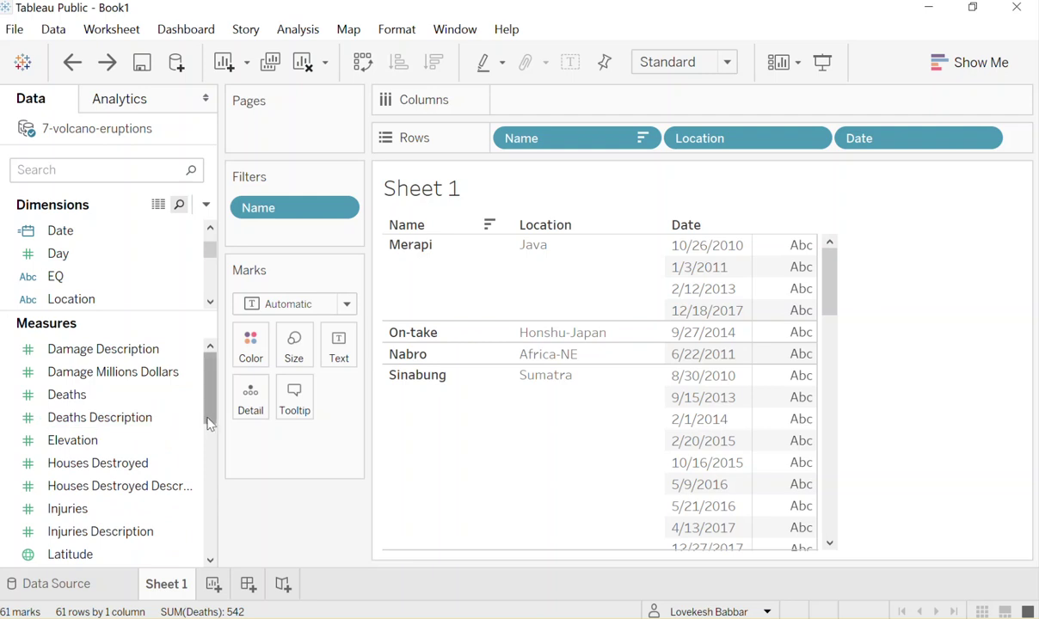
click(177, 395)
click(155, 352)
click(152, 372)
ctrl+click(153, 392)
click(129, 397)
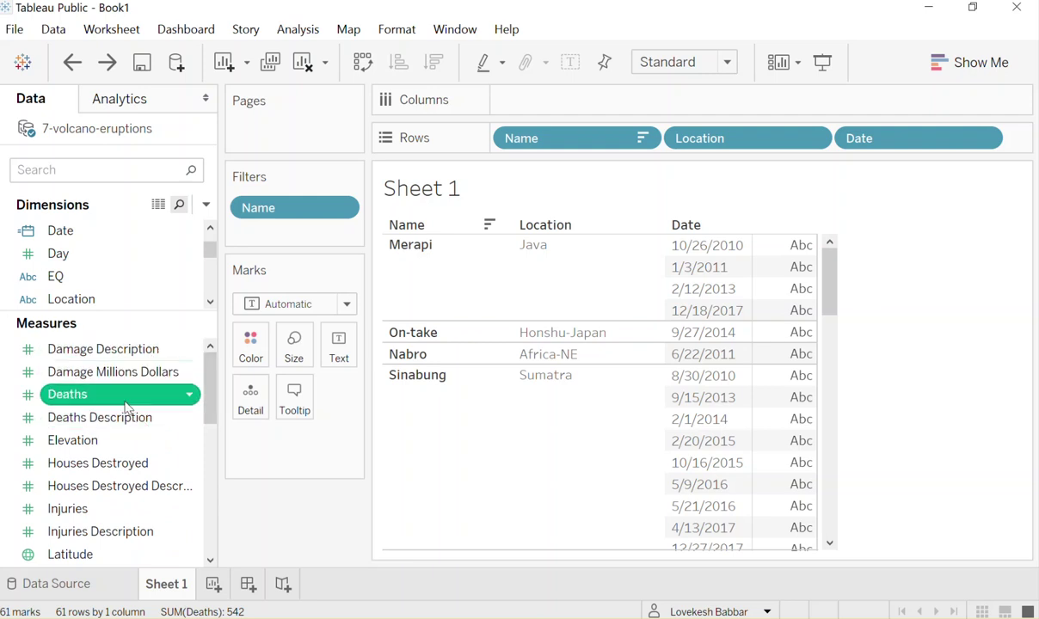
click(140, 464)
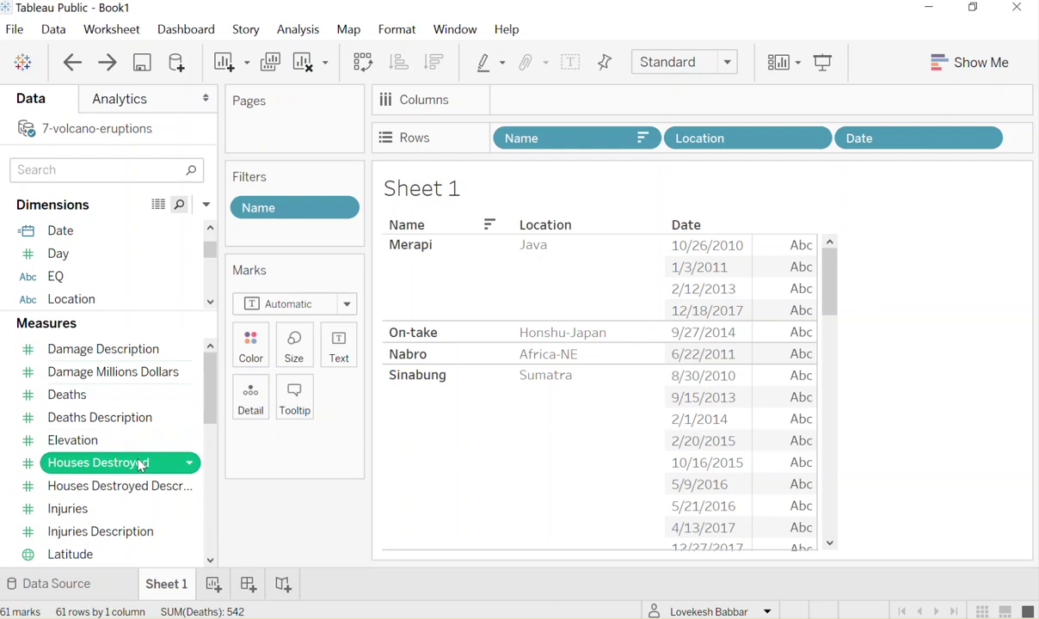
click(133, 509)
scroll(133, 509, down, 2)
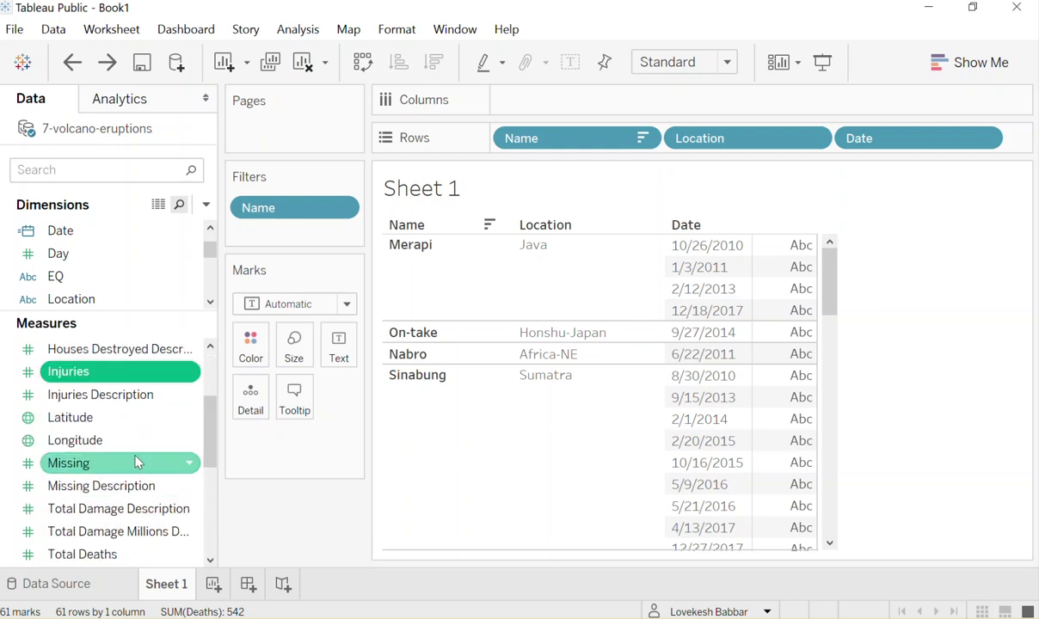
click(136, 462)
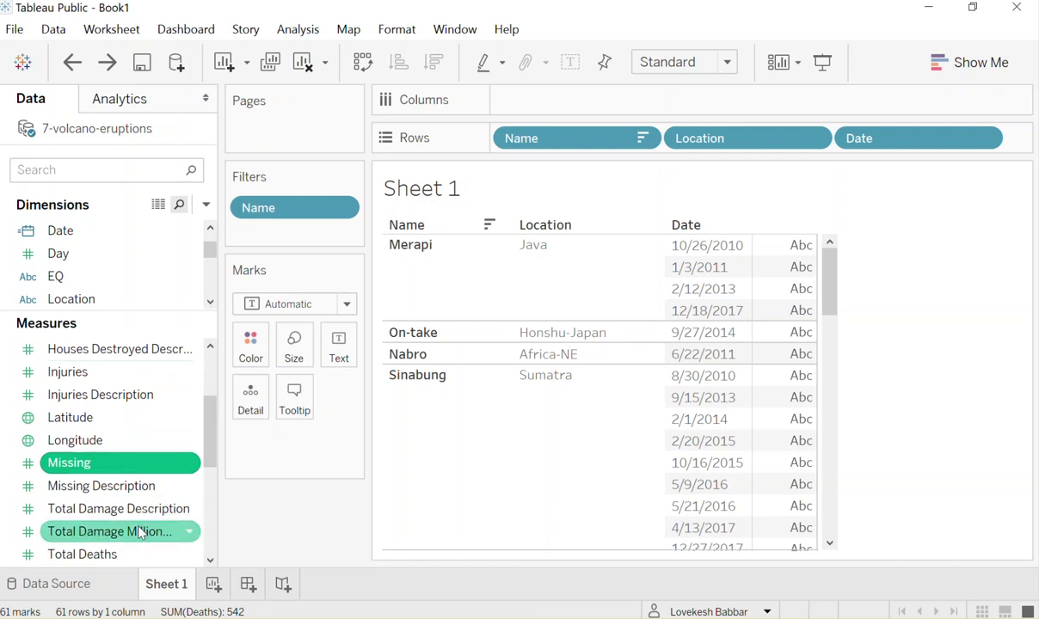
click(132, 555)
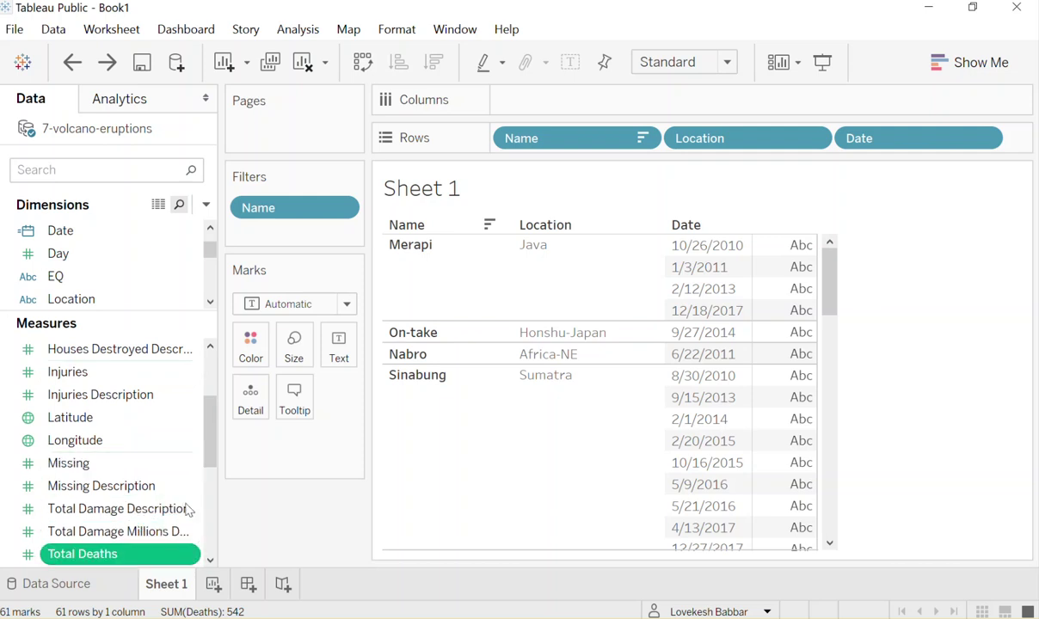
scroll(209, 471, down, 1)
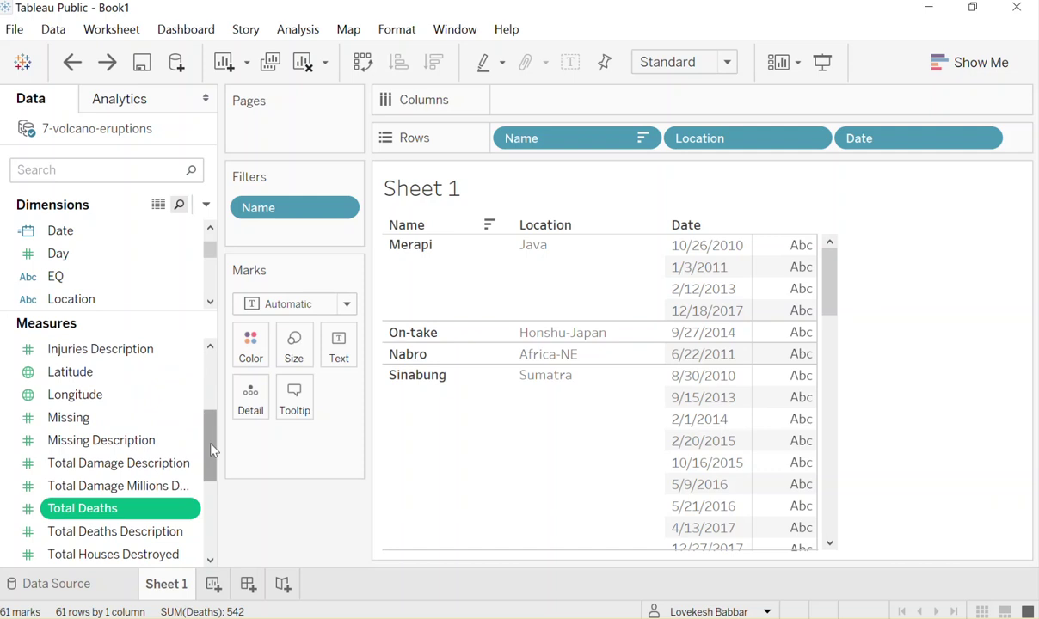
Add Total Deaths to the table as text values and move it to Columns to show it as bars
drag(213, 451, 210, 473)
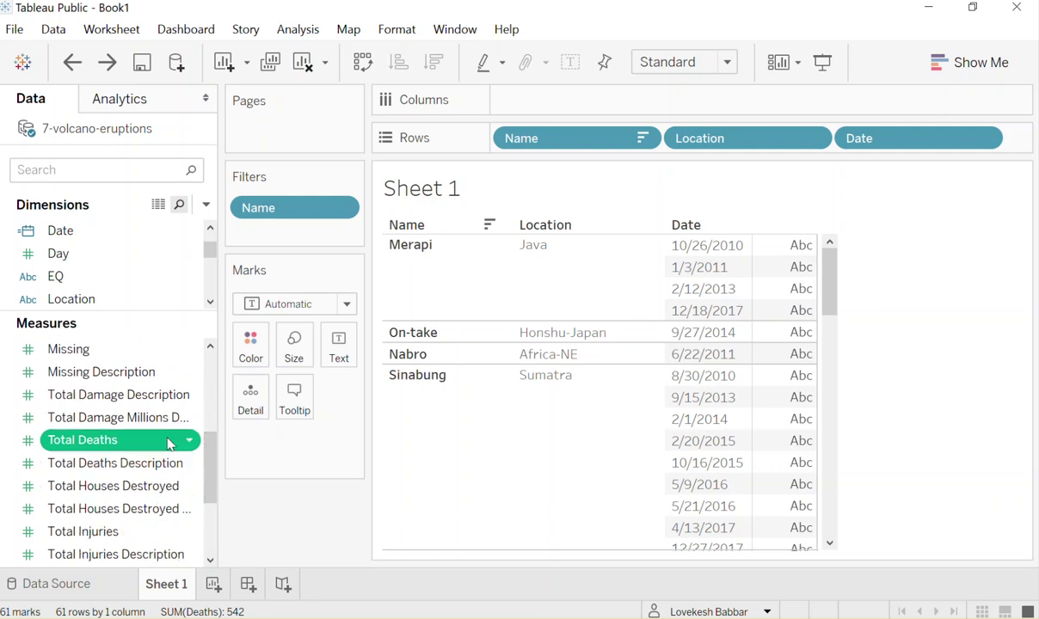
drag(117, 438, 783, 322)
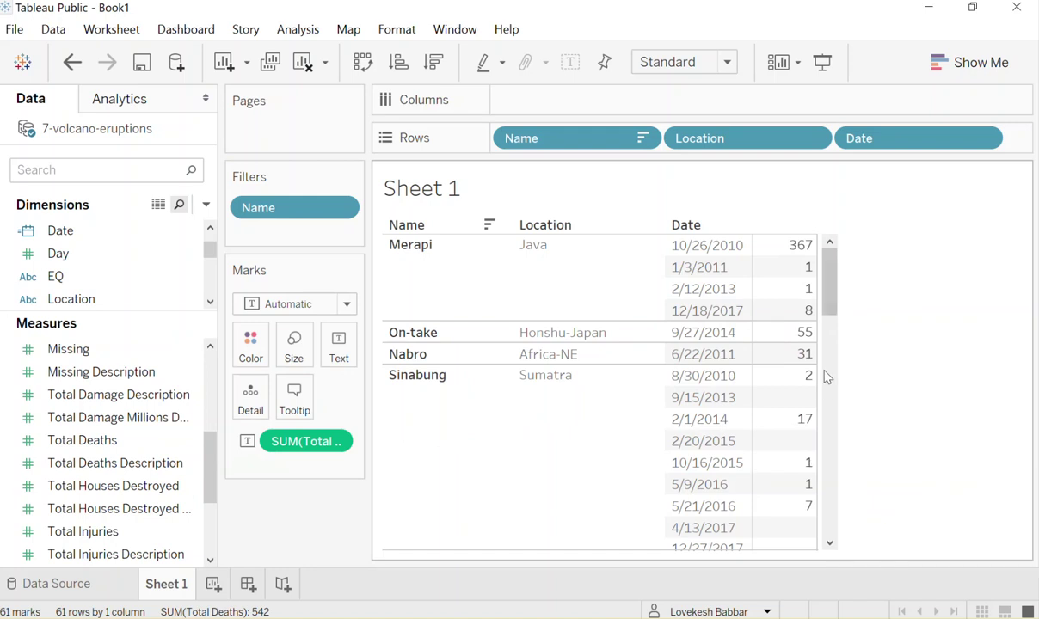
mouse_move(787, 315)
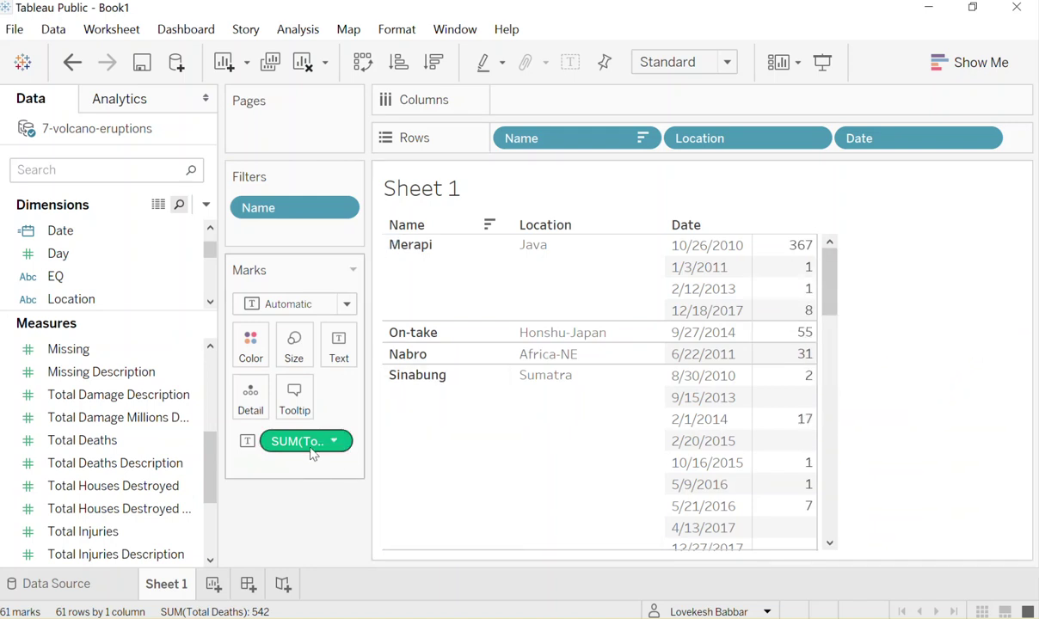
drag(301, 450, 509, 109)
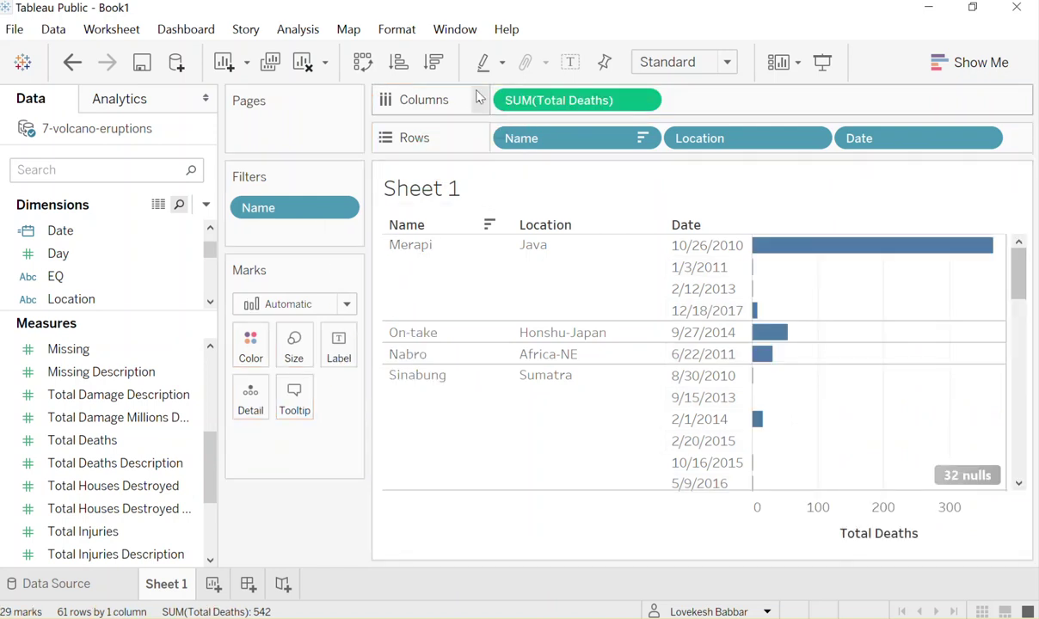
click(445, 67)
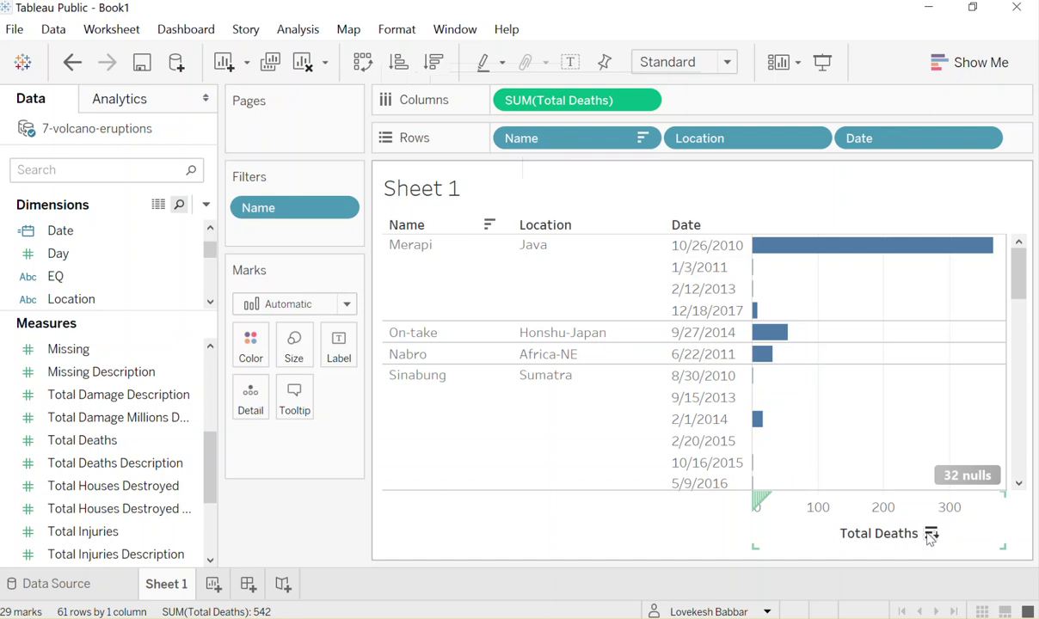
Cycle the Total Deaths axis sort through descending and ascending order within Date, and clear it again
click(931, 535)
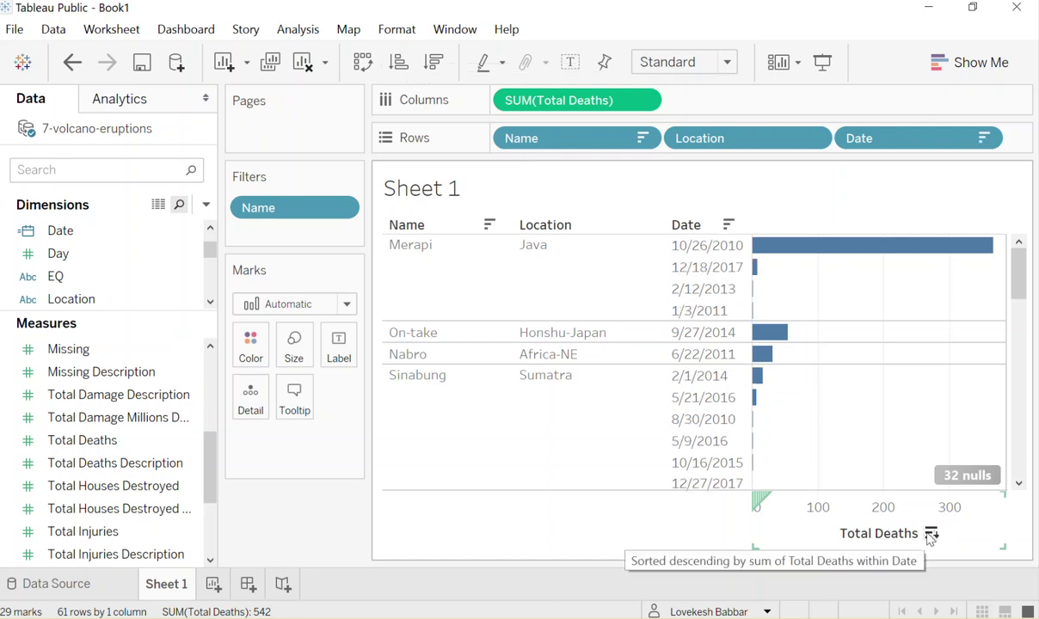
click(930, 535)
click(931, 535)
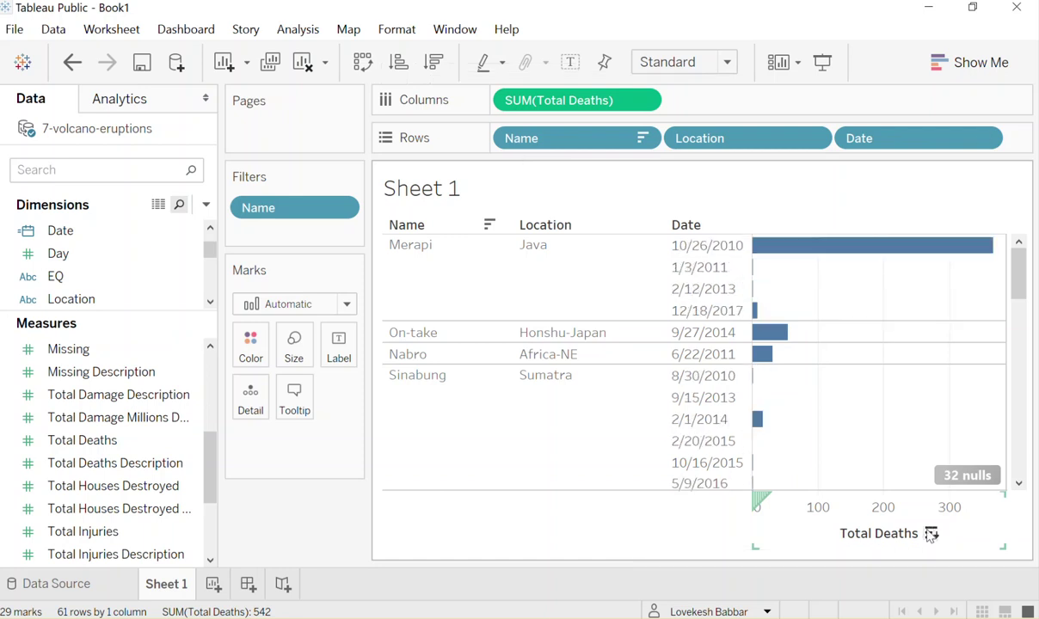
drag(1016, 274, 969, 278)
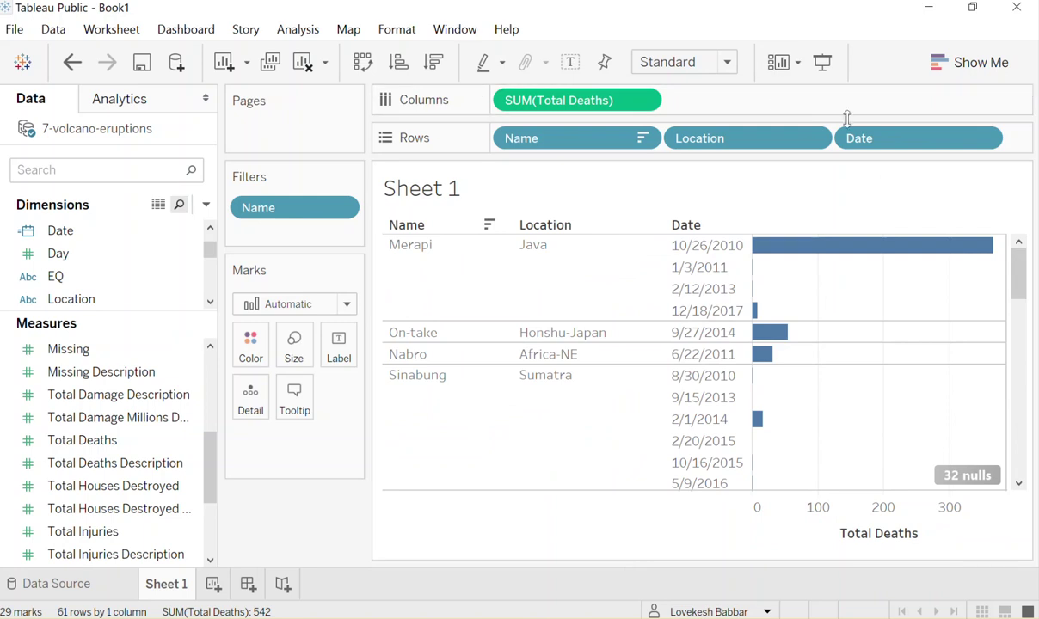
Remove Date from Rows and highlight the Java entry of Merapi to inspect its combined bar, clearing the selection again
drag(870, 137, 290, 524)
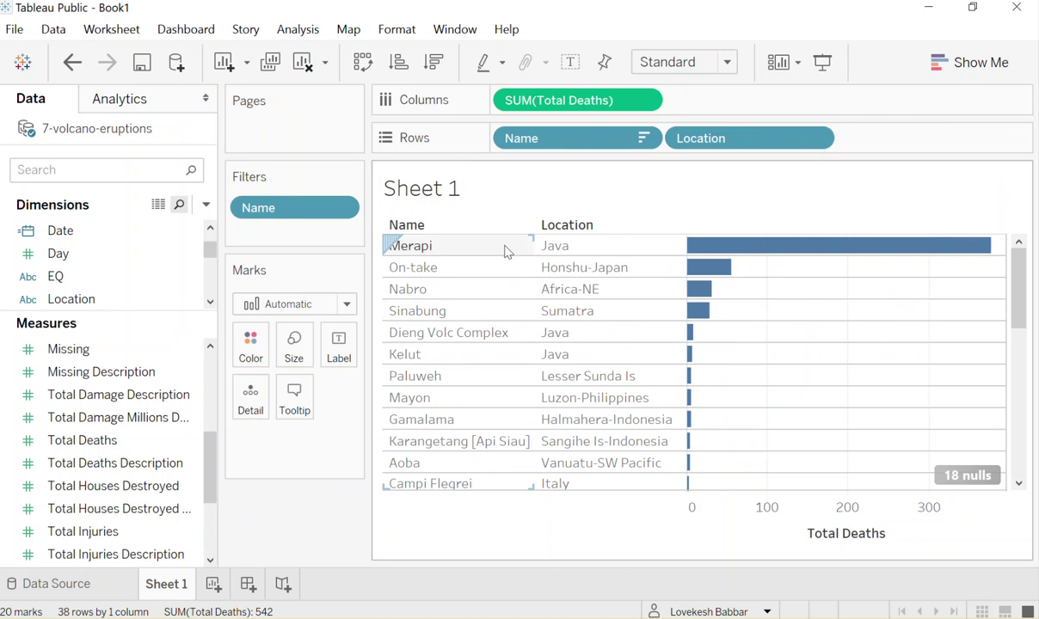
click(462, 247)
click(578, 250)
mouse_move(726, 241)
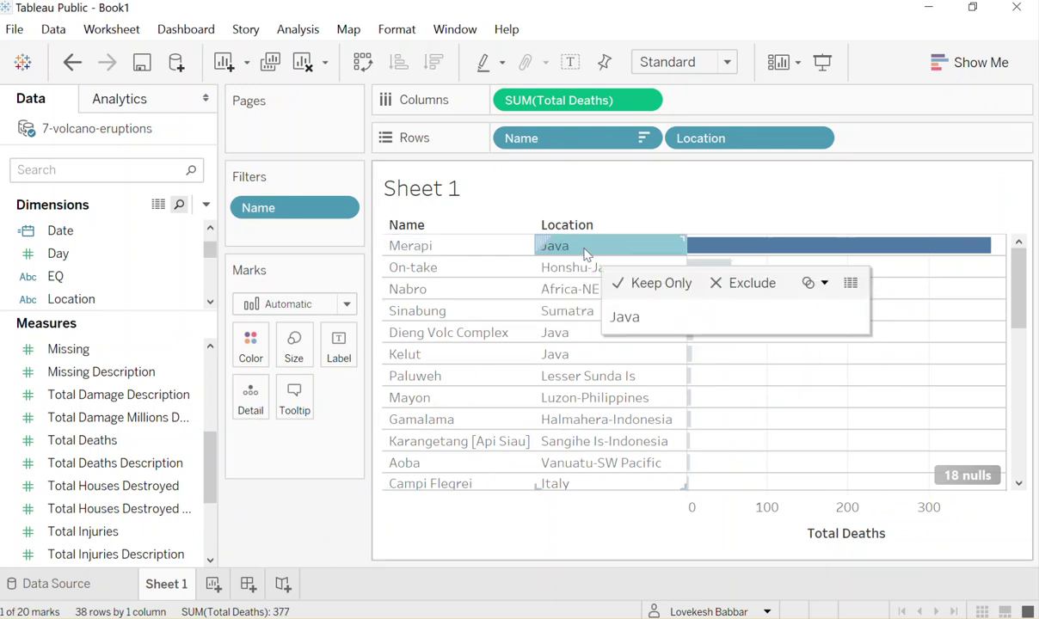
click(826, 257)
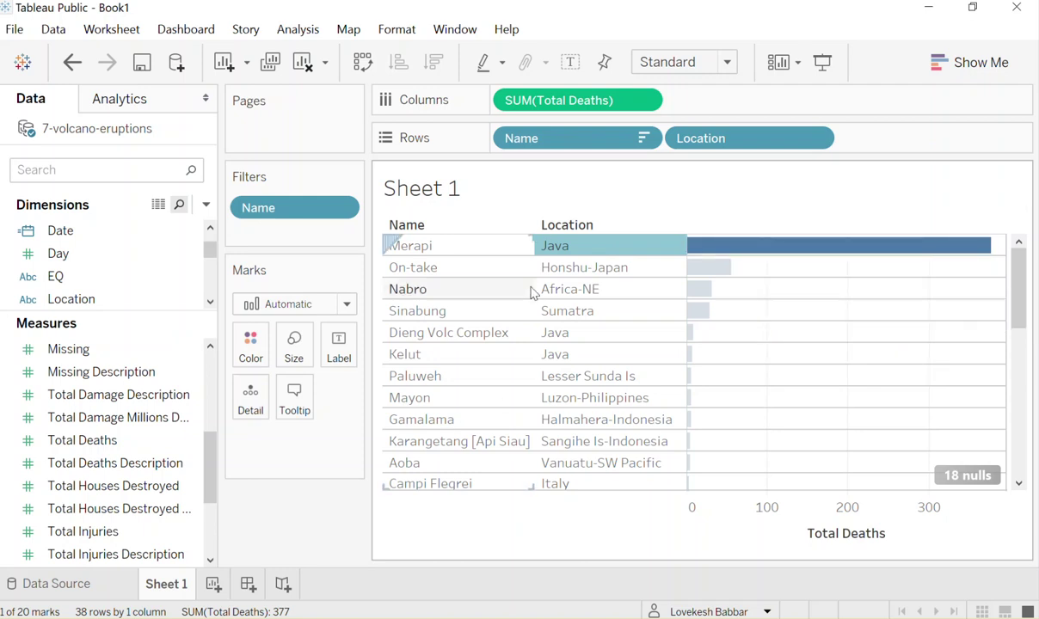
click(625, 250)
click(625, 250)
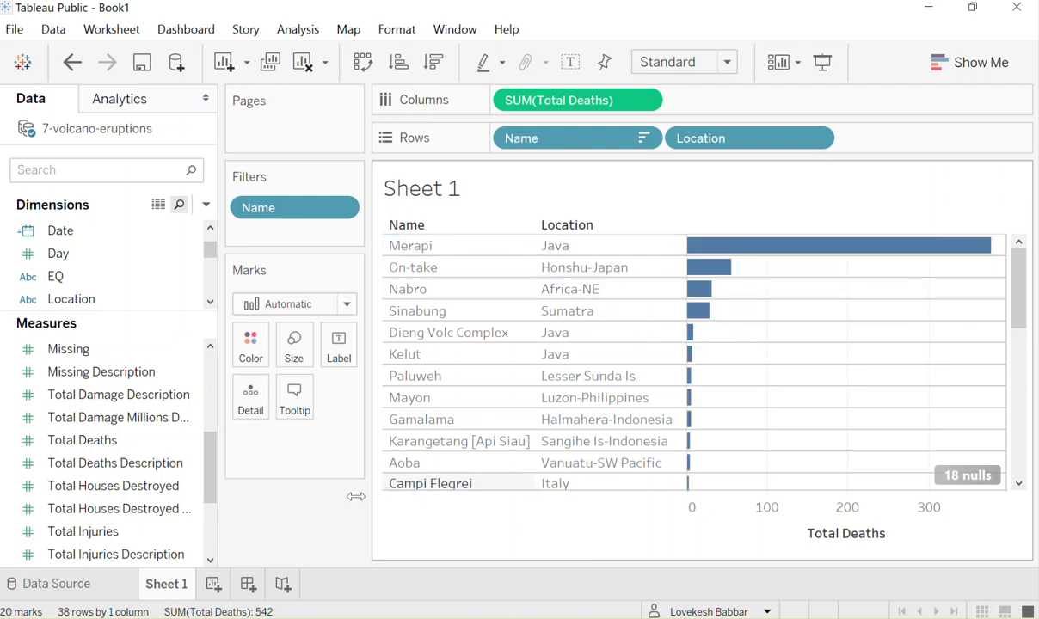
Rename the worksheet as Table of Volcanoes
double_click(178, 586)
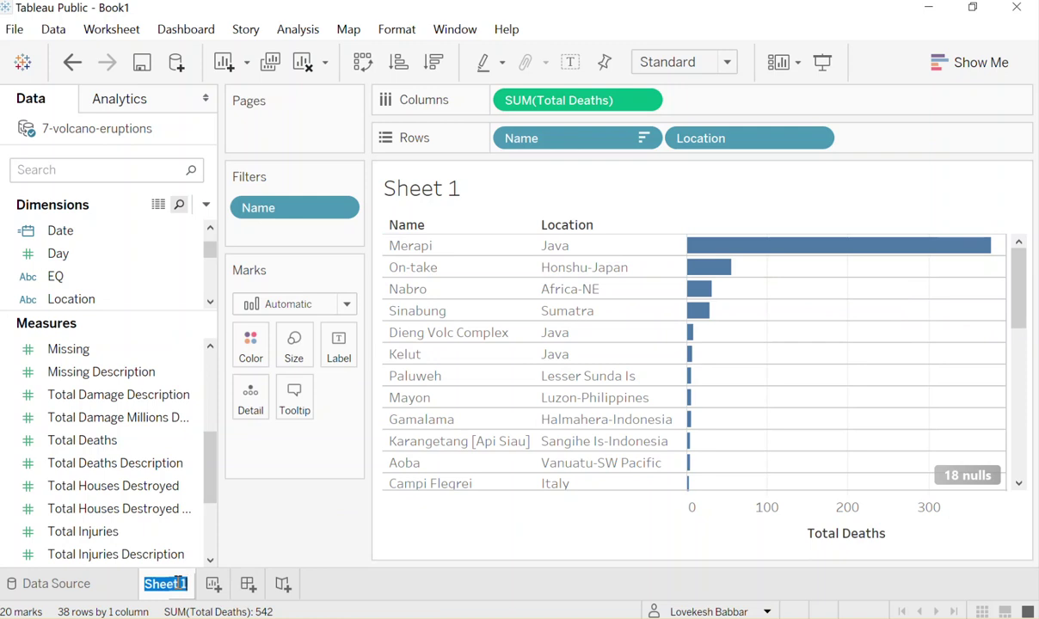
text(Table of Volcanos)
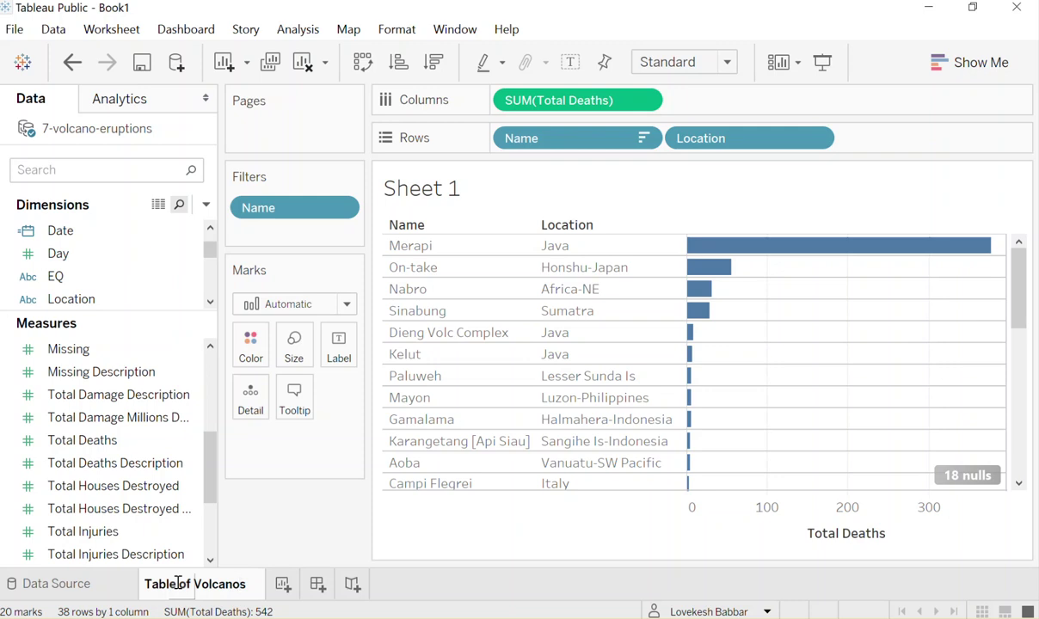
key(BackSpace)
text(es)
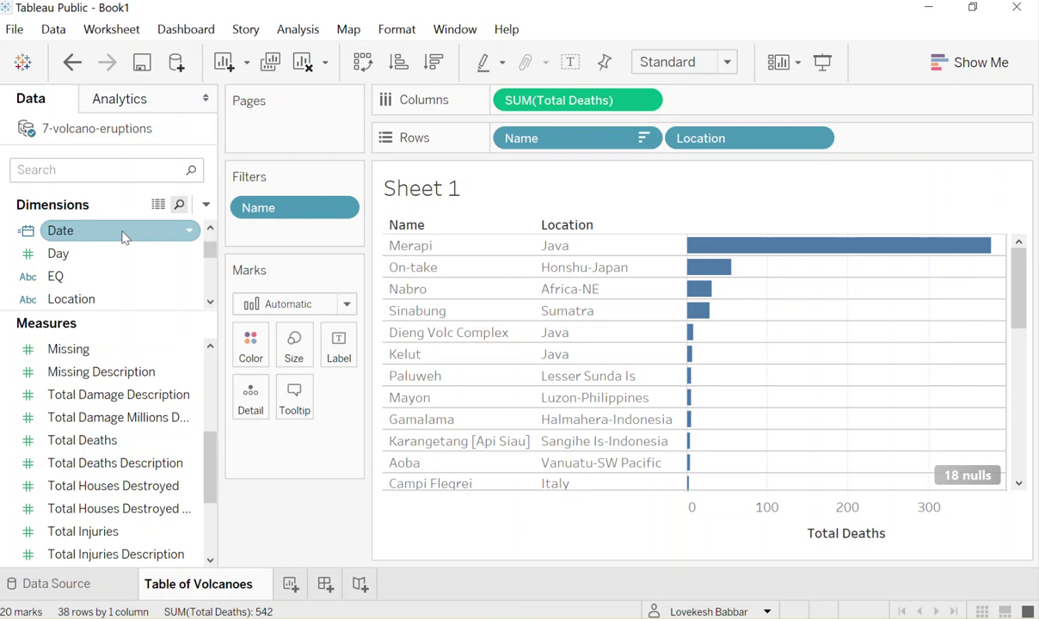
Add Date back to Rows after Location and show it as discrete exact dates
drag(125, 237, 912, 145)
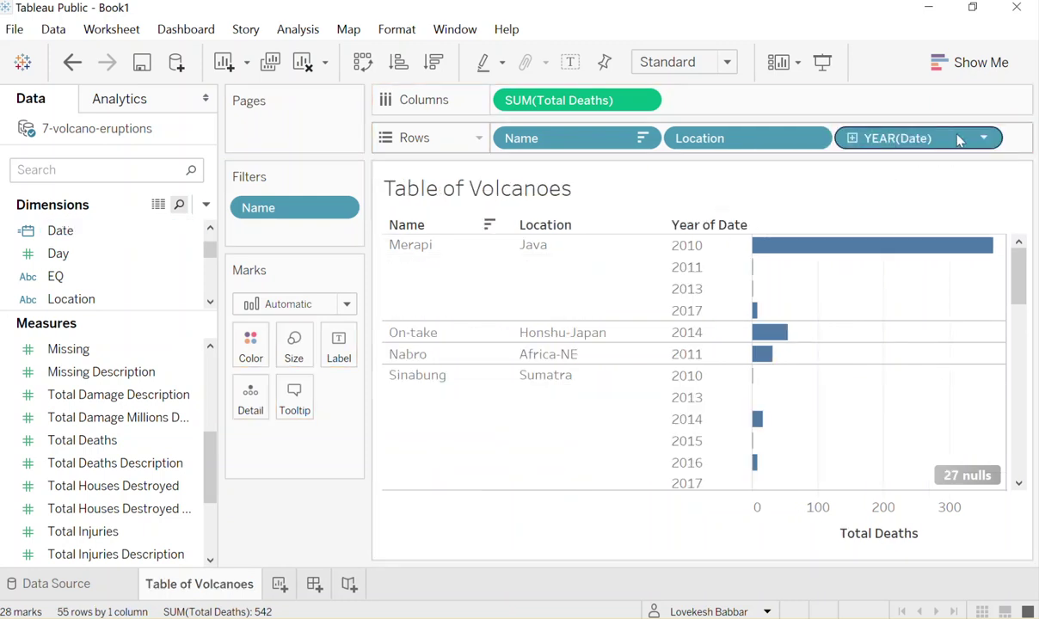
click(986, 144)
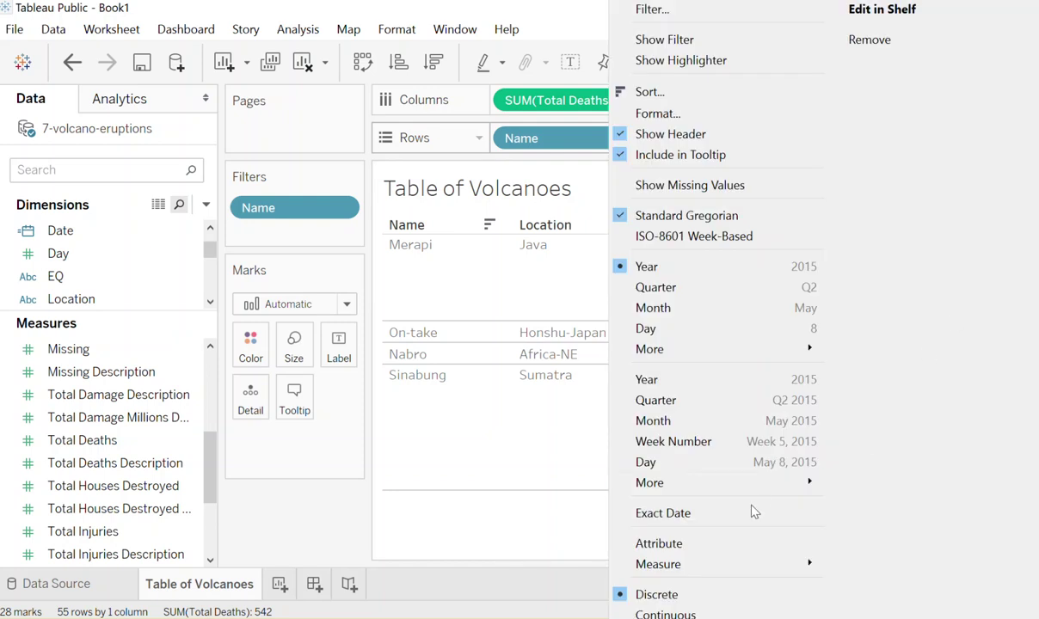
key(Escape)
right_click(909, 141)
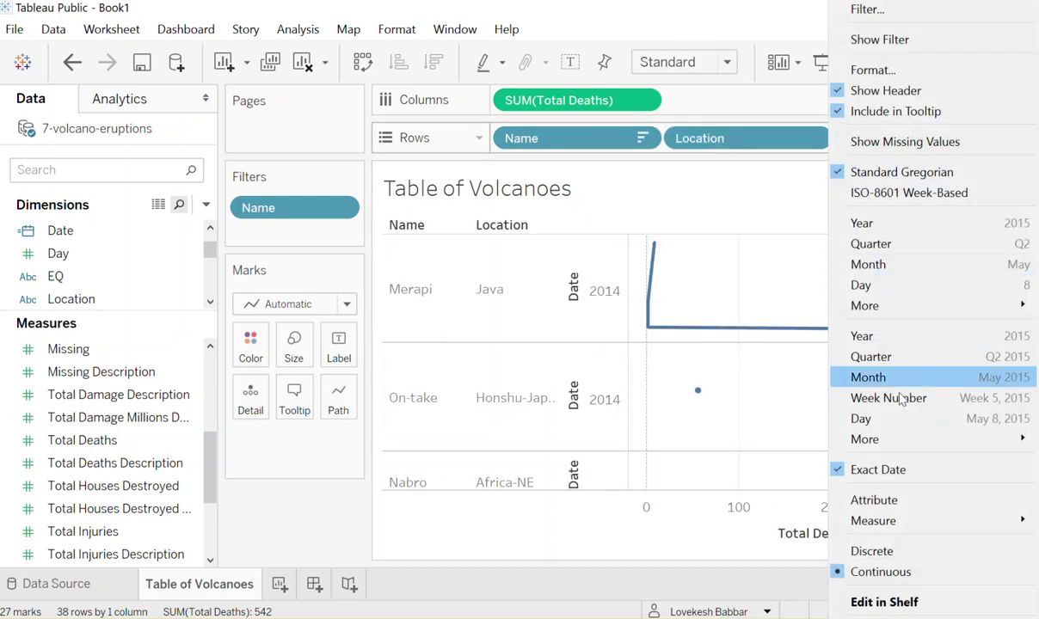
click(873, 551)
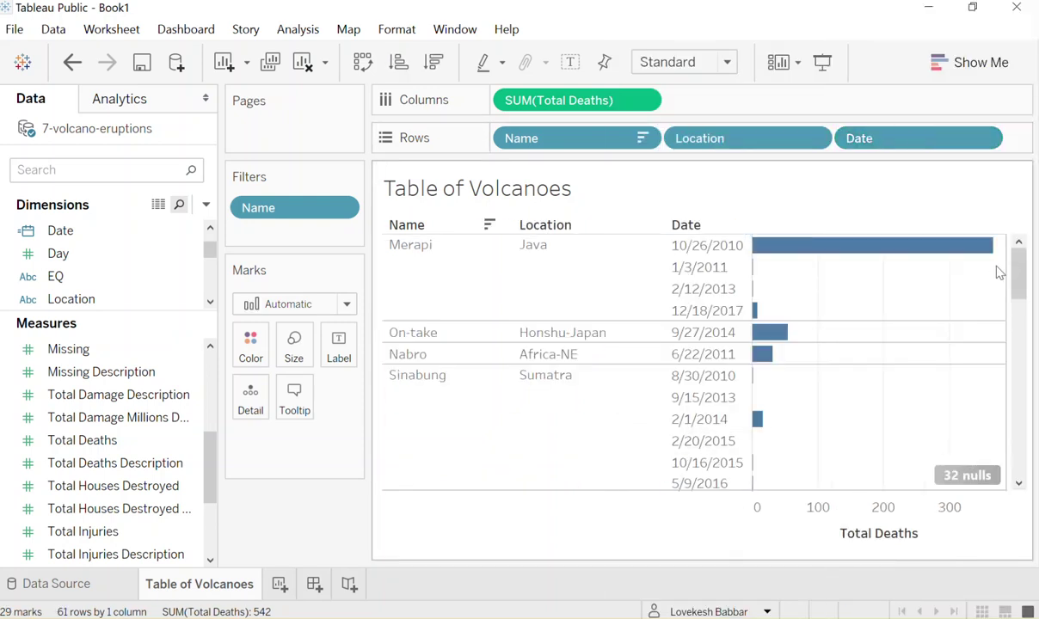
View the handling options for null values on the Total Deaths axis and close them without choosing one
mouse_move(1017, 288)
mouse_down()
mouse_move(1018, 452)
mouse_move(1019, 277)
mouse_up()
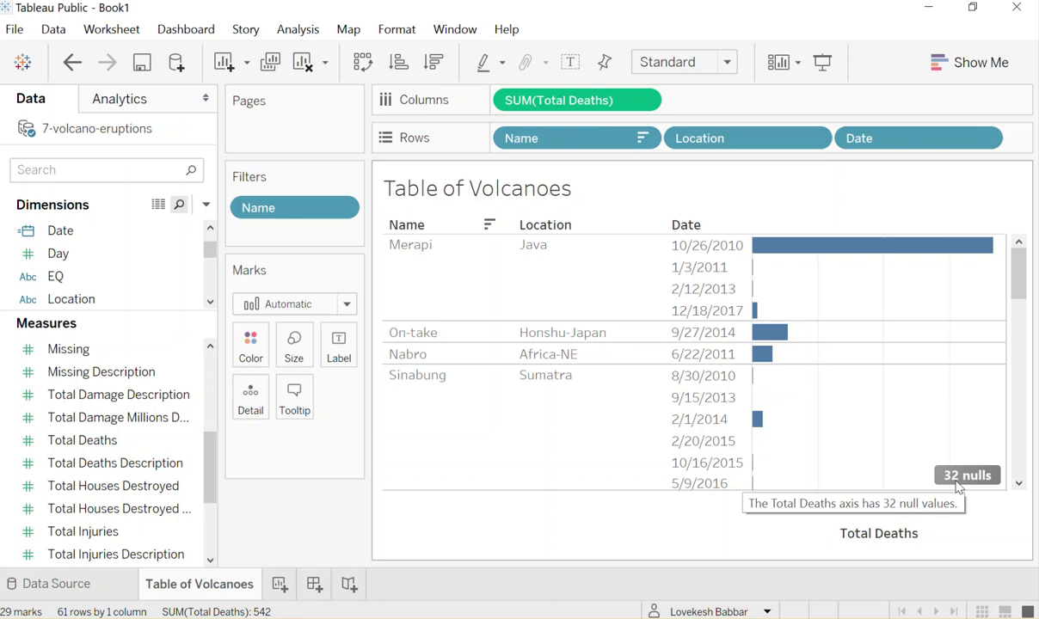
mouse_move(980, 486)
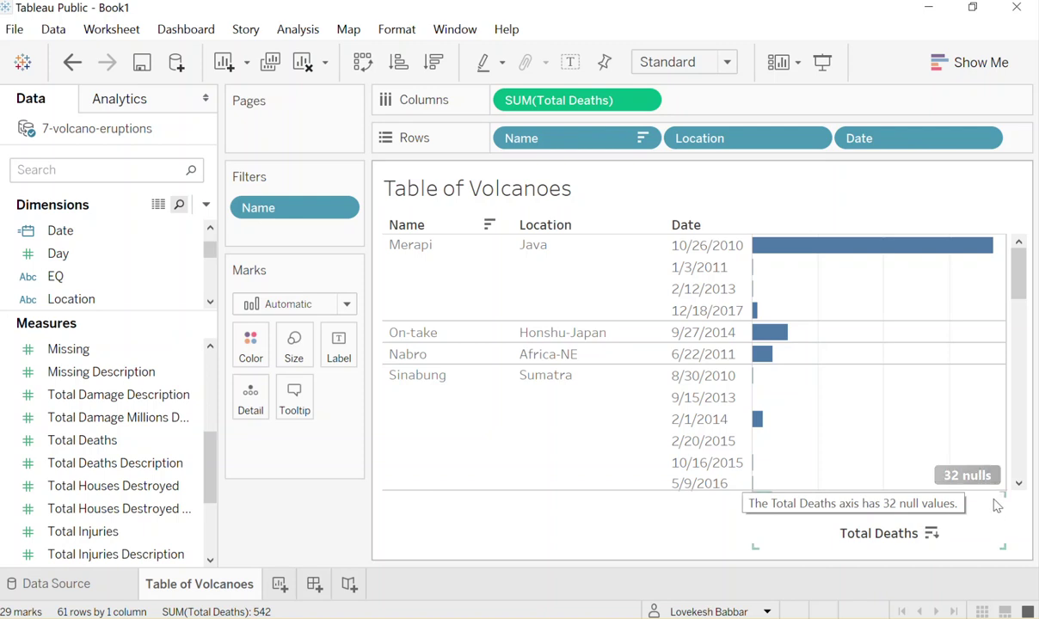
click(977, 476)
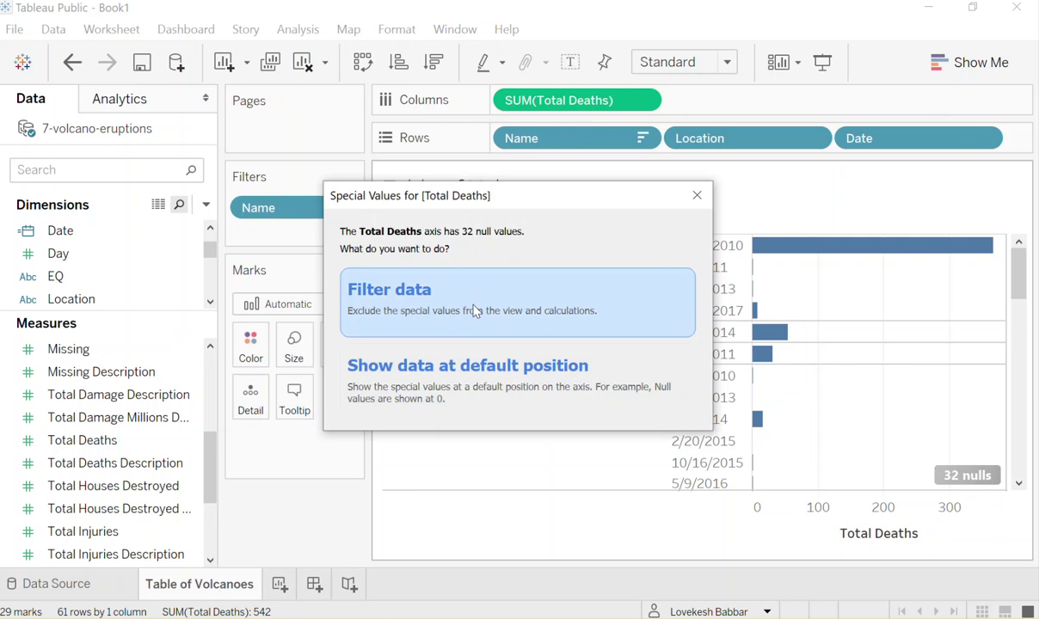
click(699, 197)
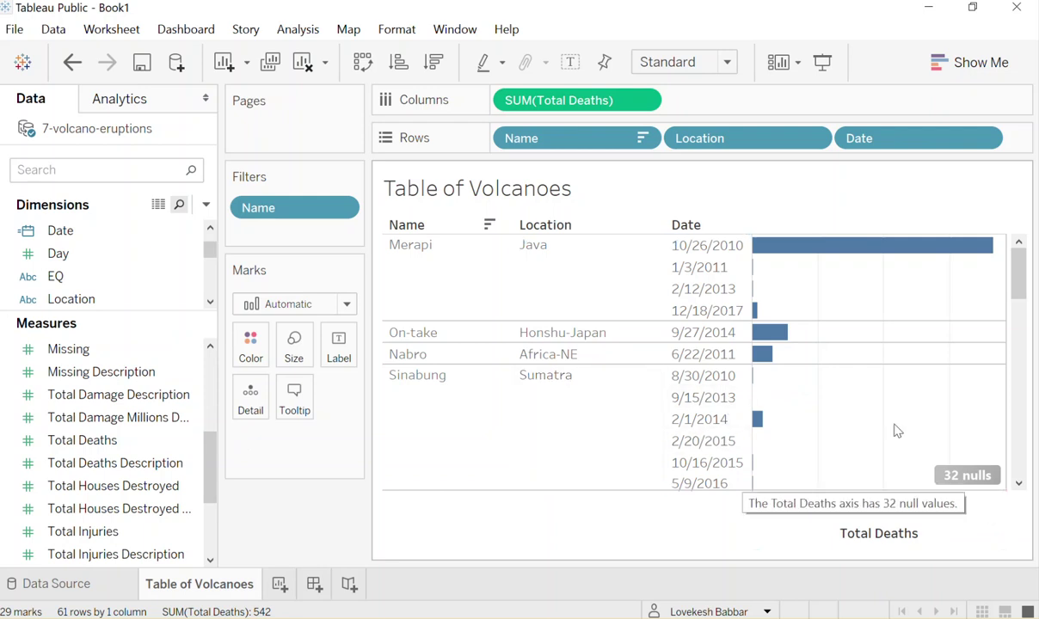
Save the workbook to Tableau Public with the title Volcano Deaths
click(15, 30)
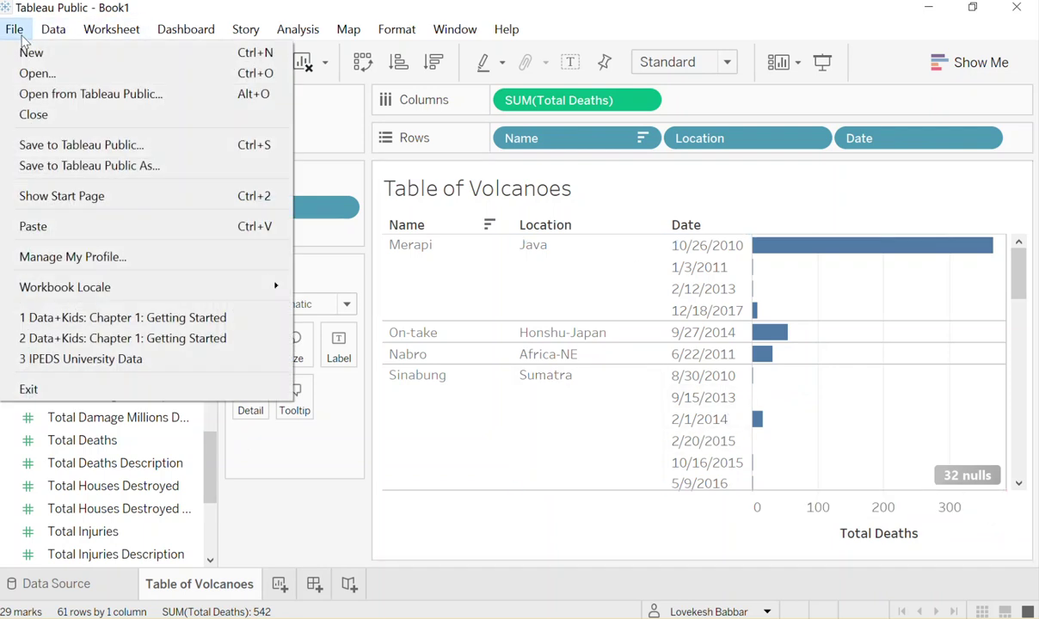
click(106, 148)
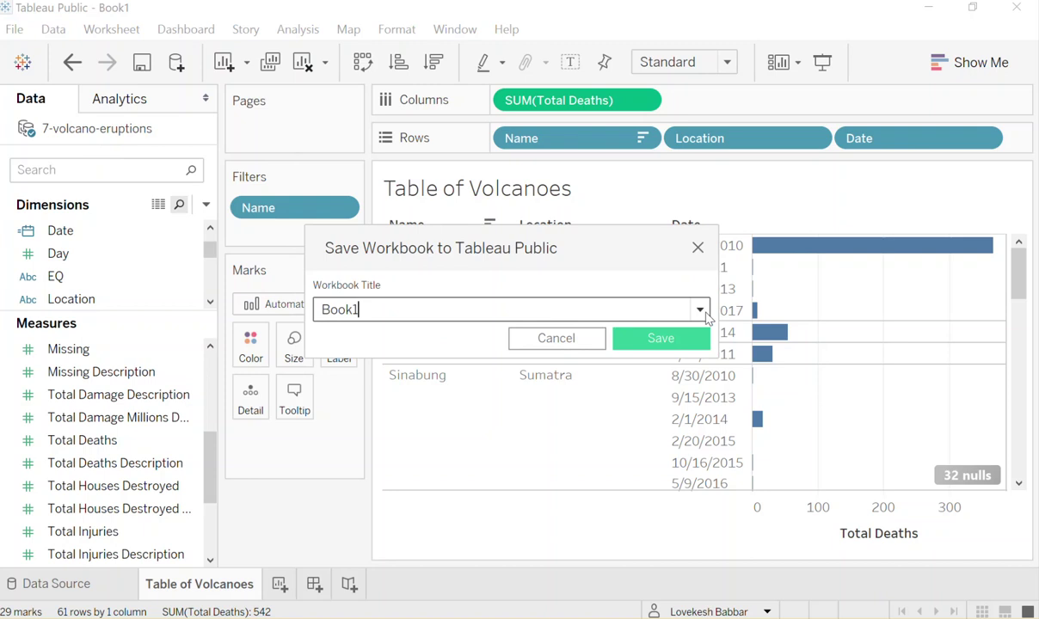
drag(602, 239, 647, 199)
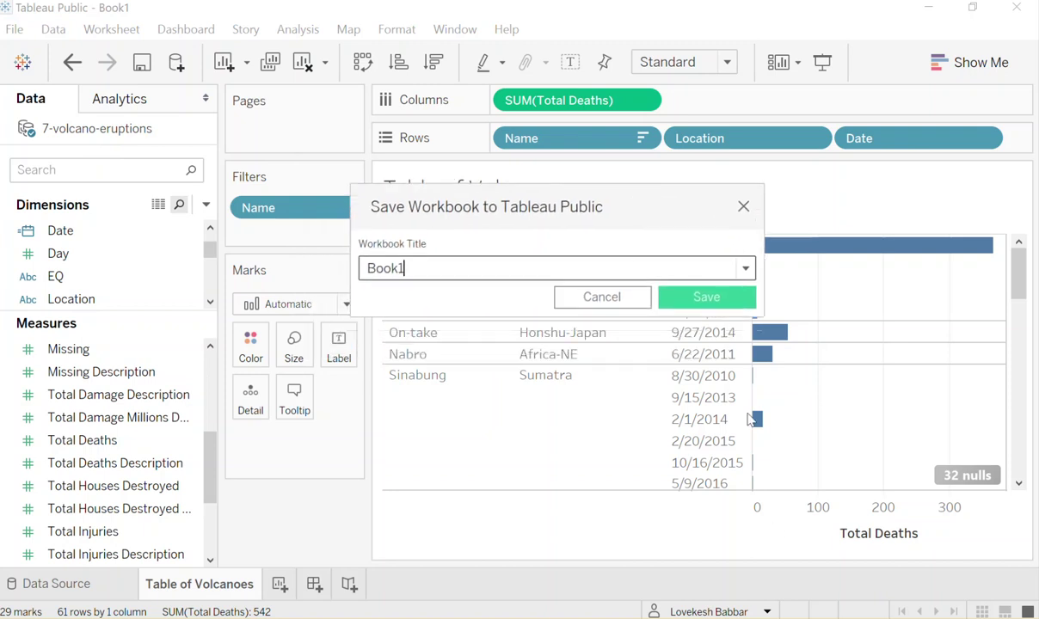
drag(557, 203, 547, 231)
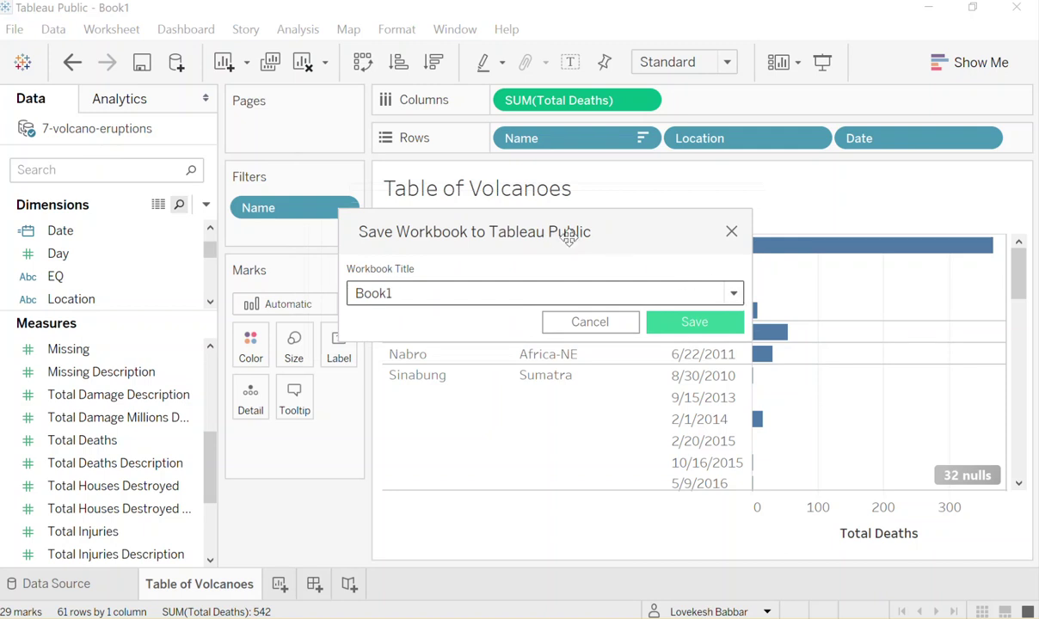
drag(408, 290, 332, 288)
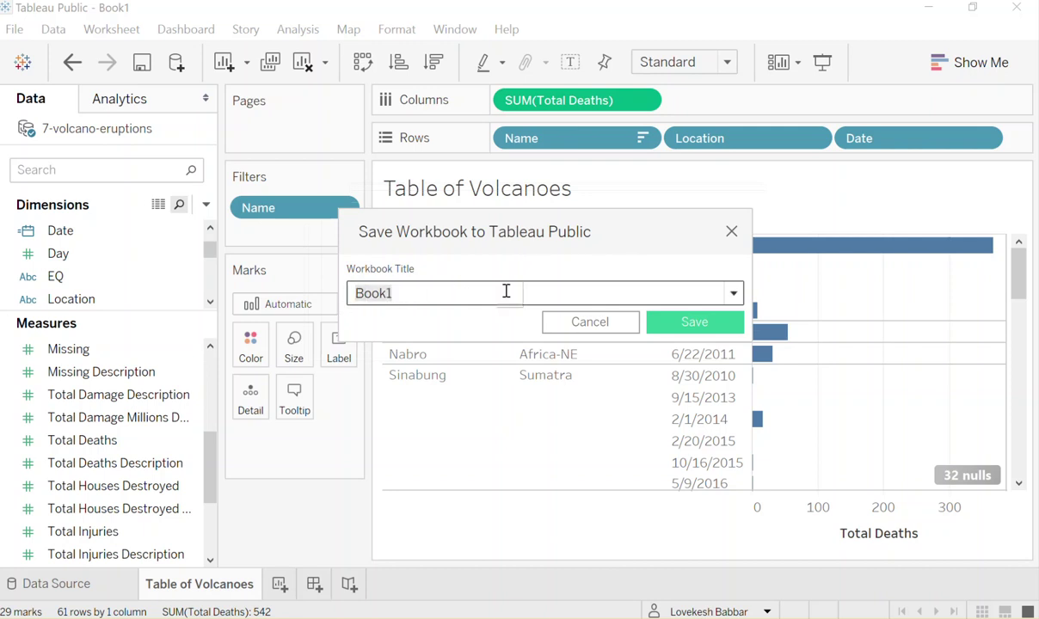
text(Volano)
key(BackSpace)
key(BackSpace)
key(BackSpace)
text(con)
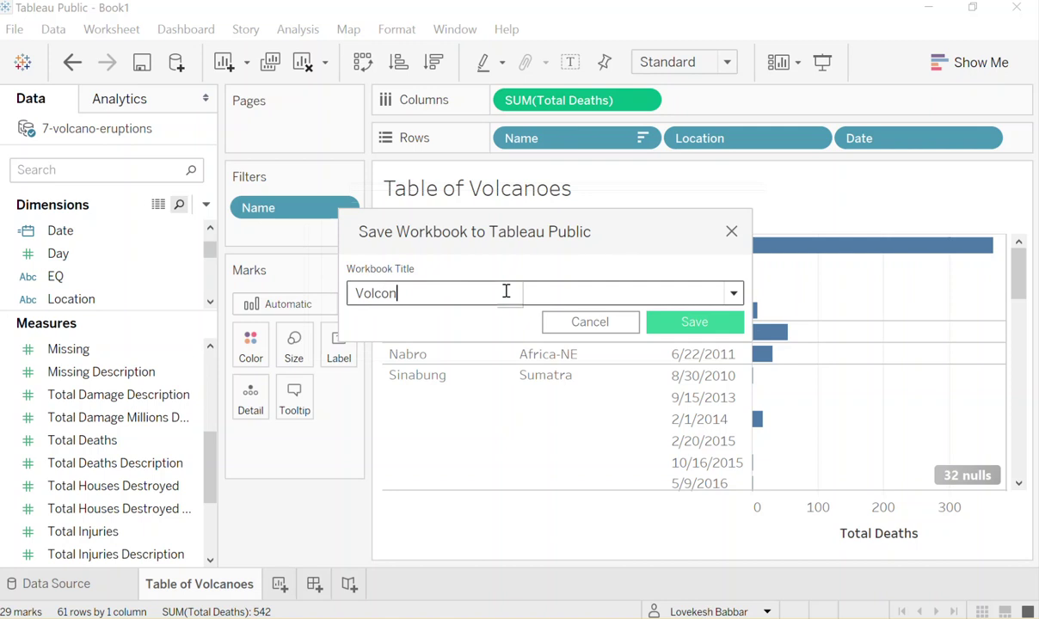
key(BackSpace)
key(BackSpace)
text(ano Deaths)
click(695, 323)
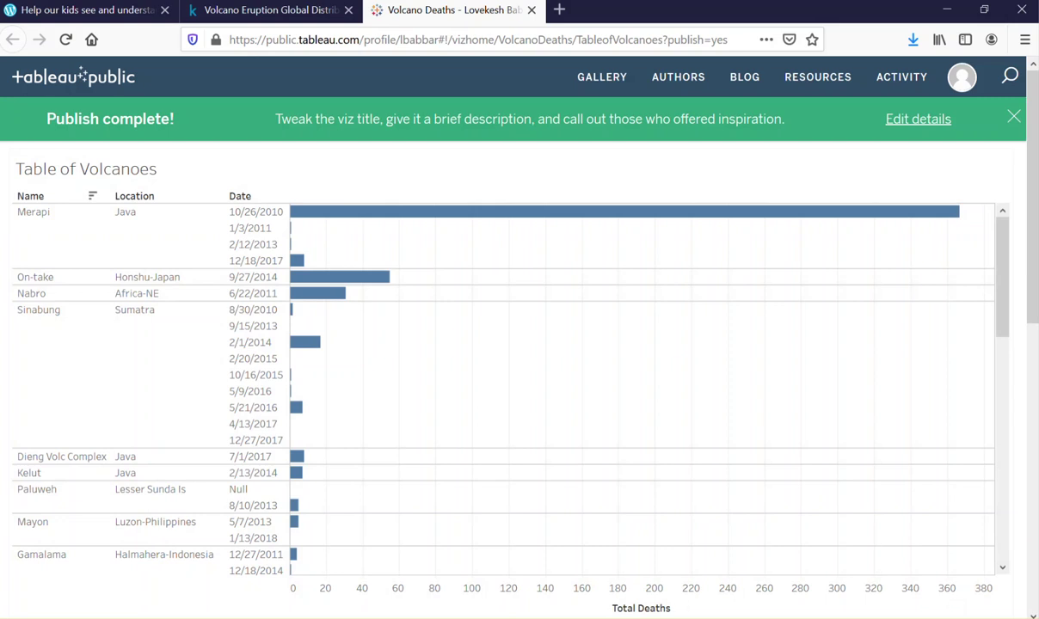
Switch back to Tableau Public desktop and, on a new worksheet, chart Total Deaths in Rows against the year of Date in Columns
mouse_move(910, 618)
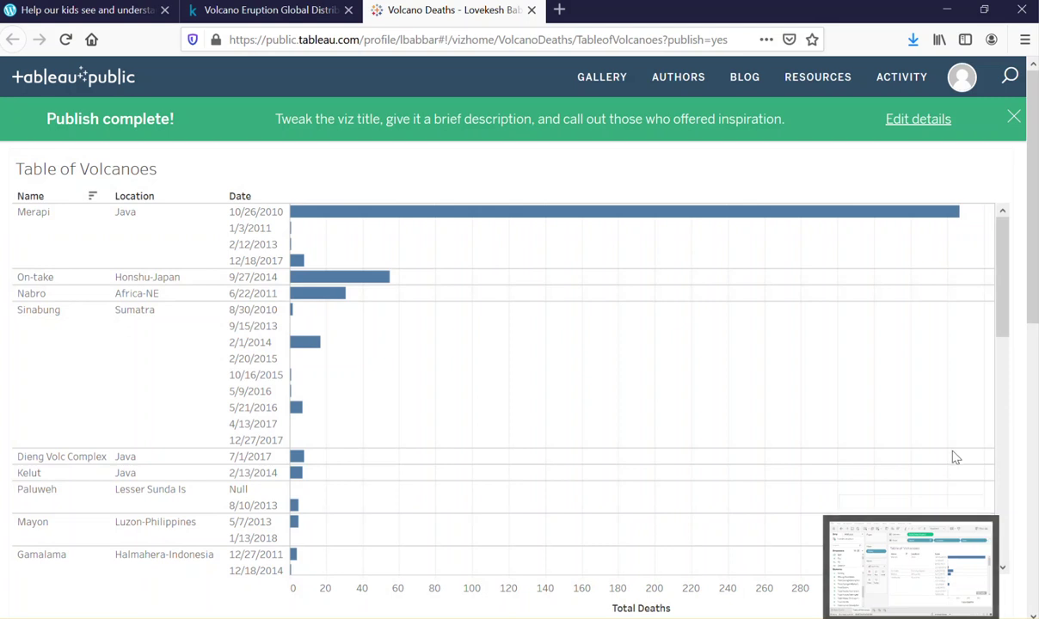
mouse_move(910, 618)
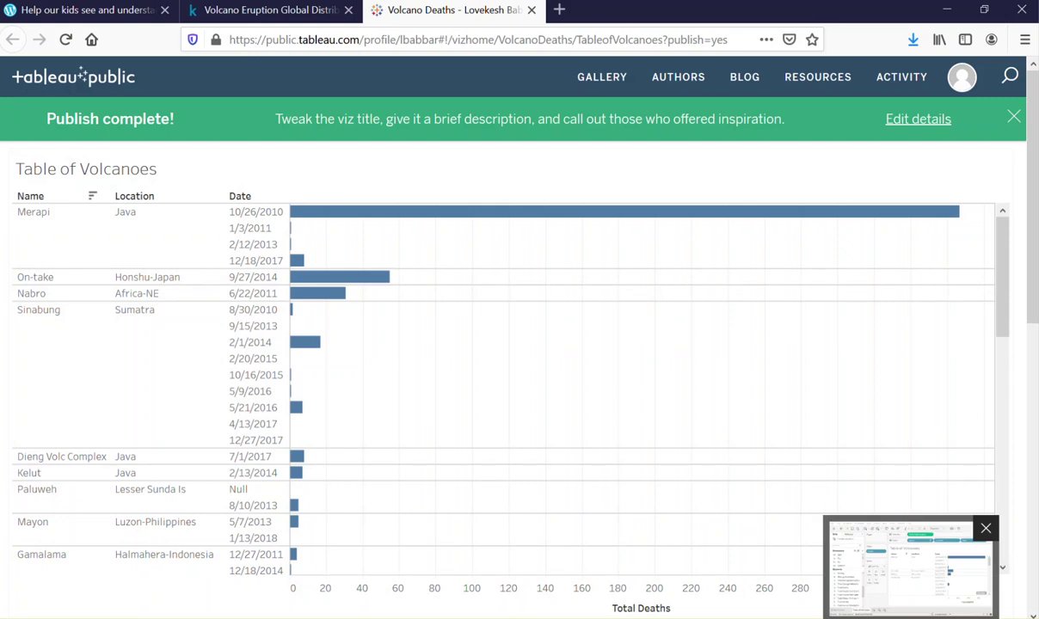
click(910, 568)
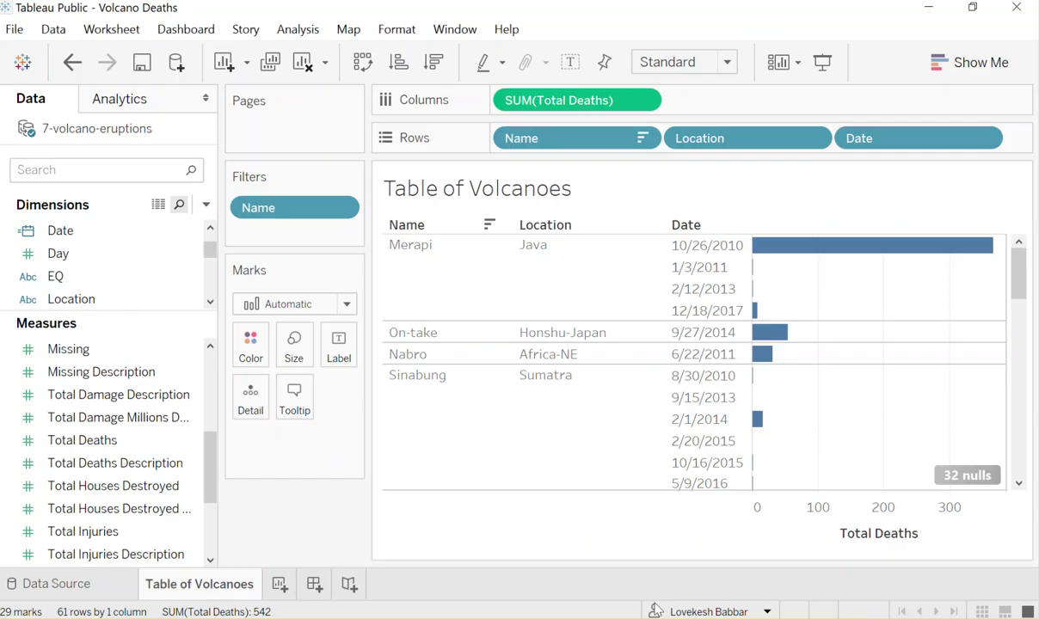
click(279, 584)
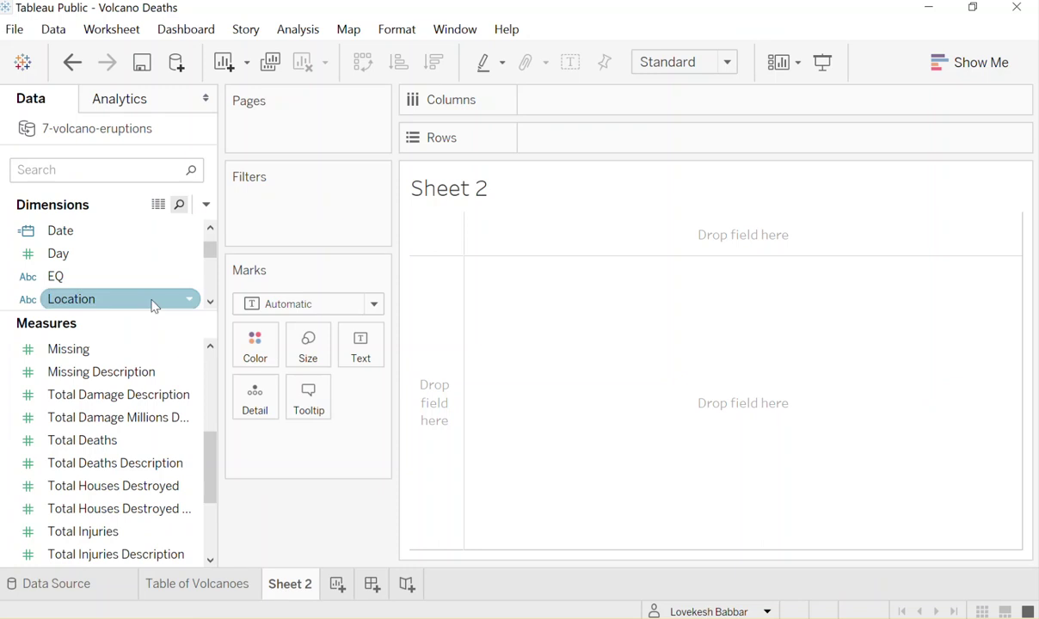
drag(111, 236, 555, 107)
drag(143, 443, 682, 390)
mouse_move(546, 269)
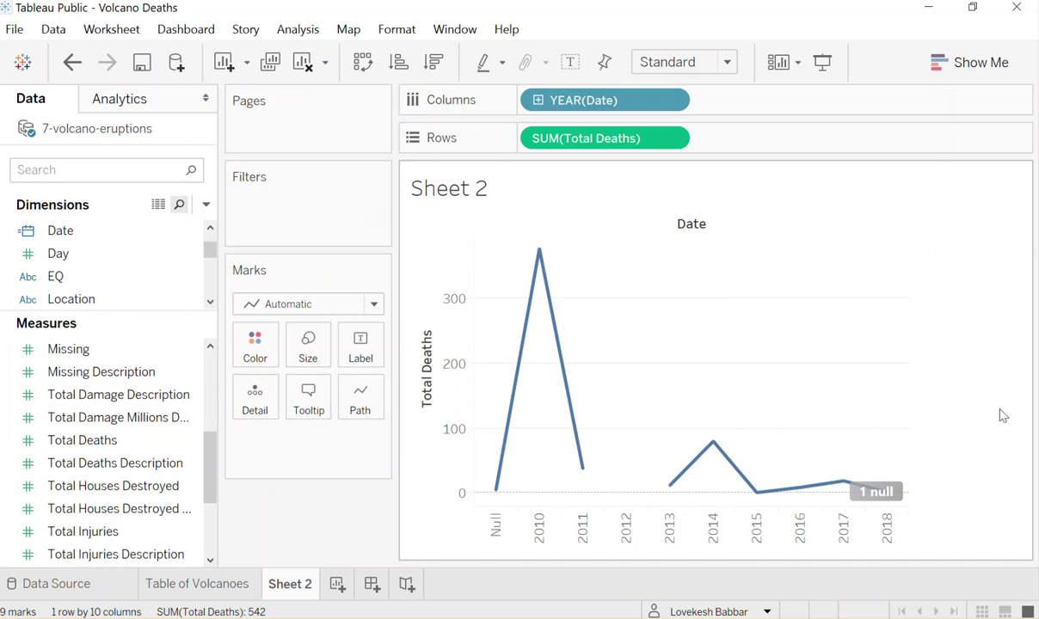
Add another worksheet and map the Country dimension as a detail on the marks, enlarging the Dimensions list to reach it
click(337, 584)
drag(153, 322, 144, 363)
scroll(159, 344, up, 1)
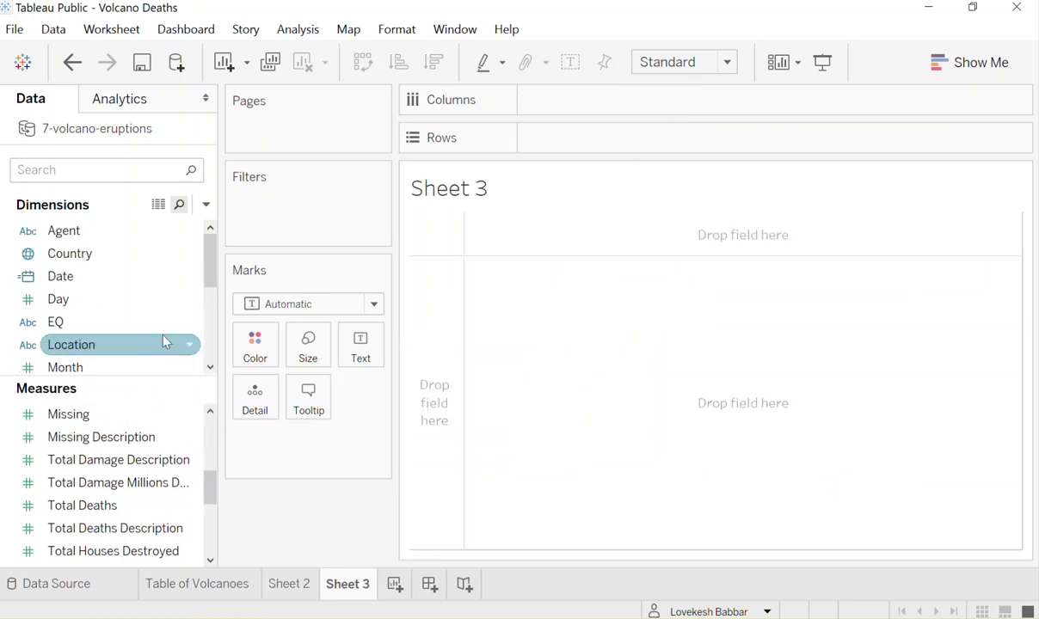
click(136, 257)
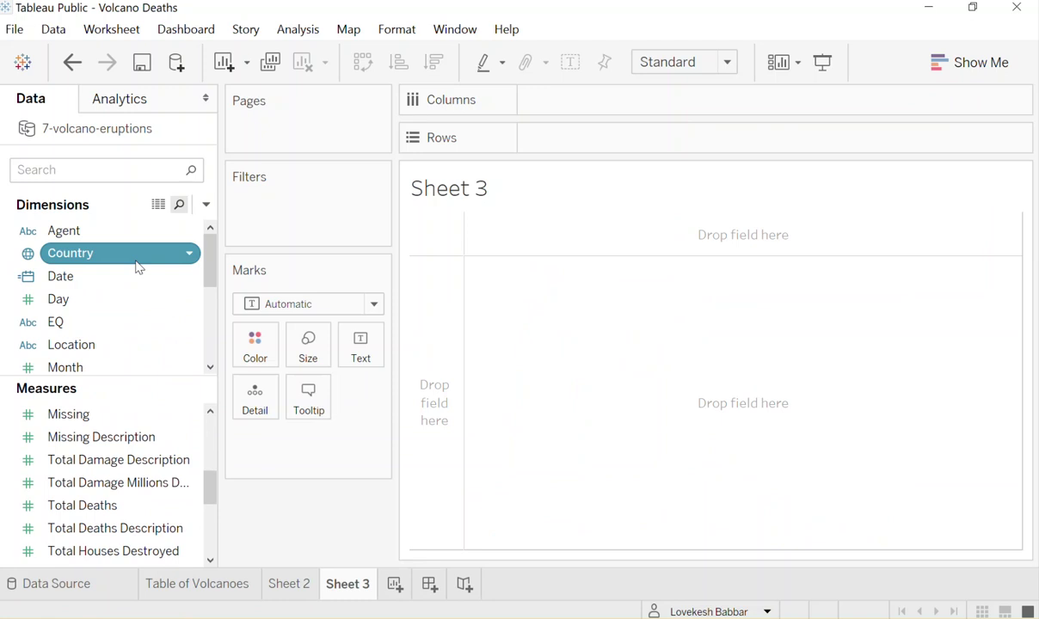
drag(136, 268, 243, 281)
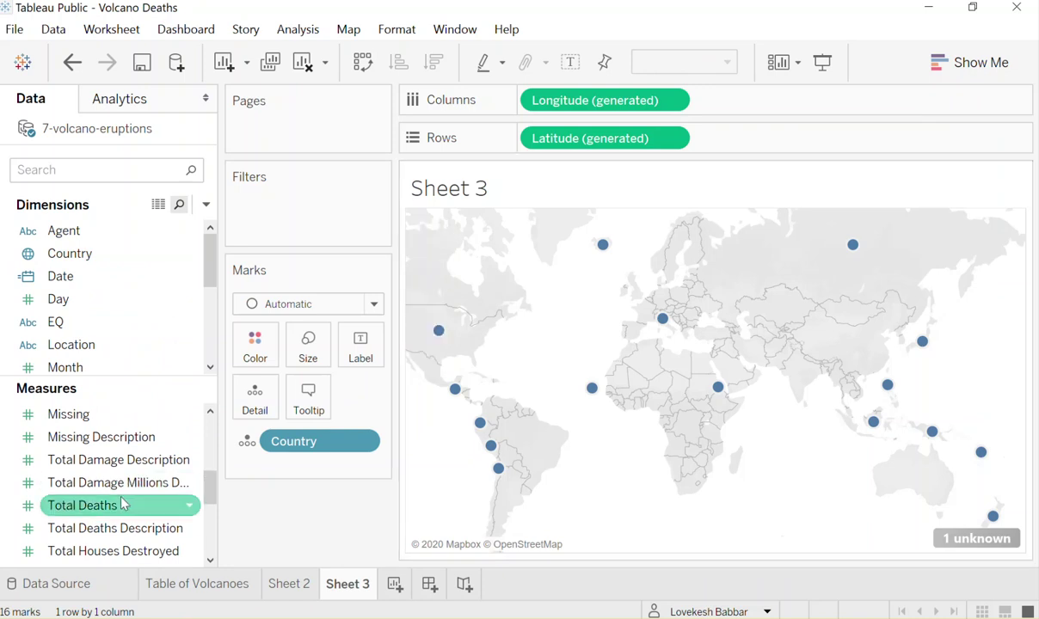
Size the country map marks by Total Deaths and move the size legend beneath the Marks card
drag(103, 506, 310, 348)
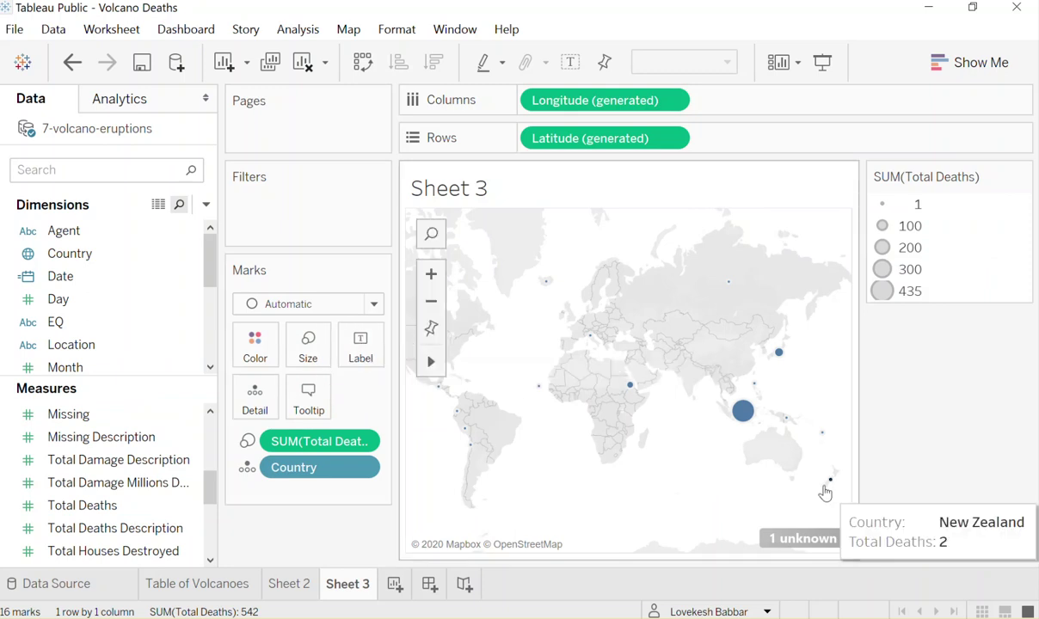
drag(1021, 178, 335, 507)
mouse_move(890, 431)
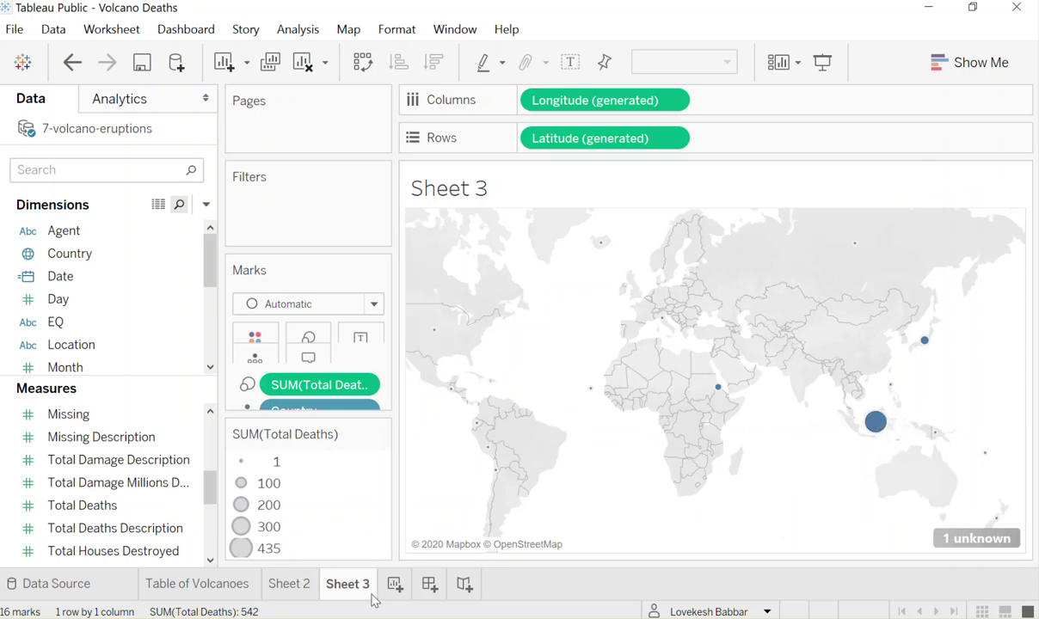
mouse_move(363, 590)
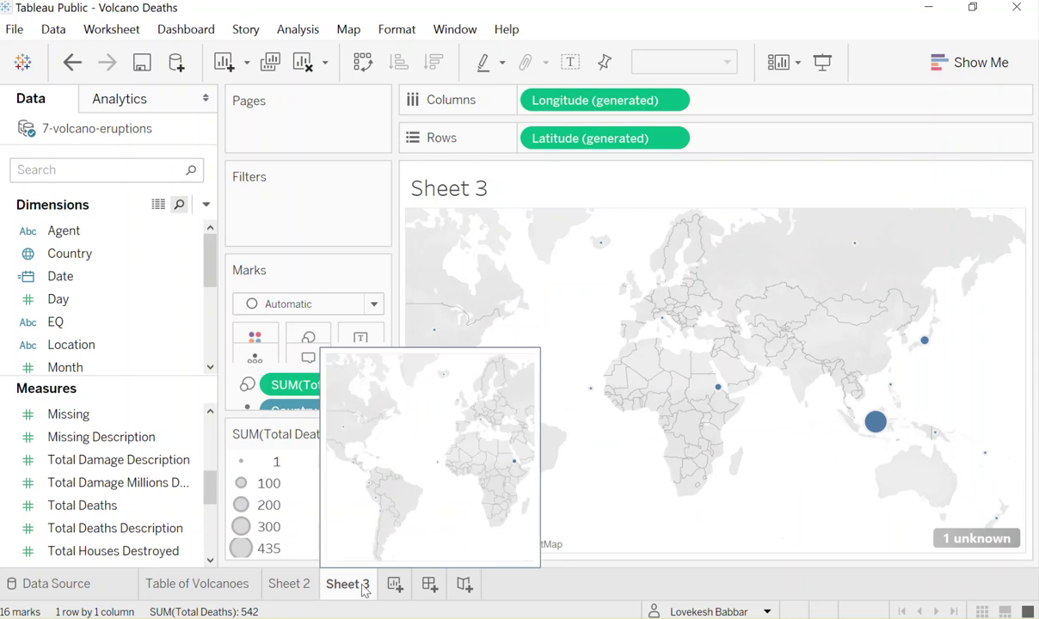